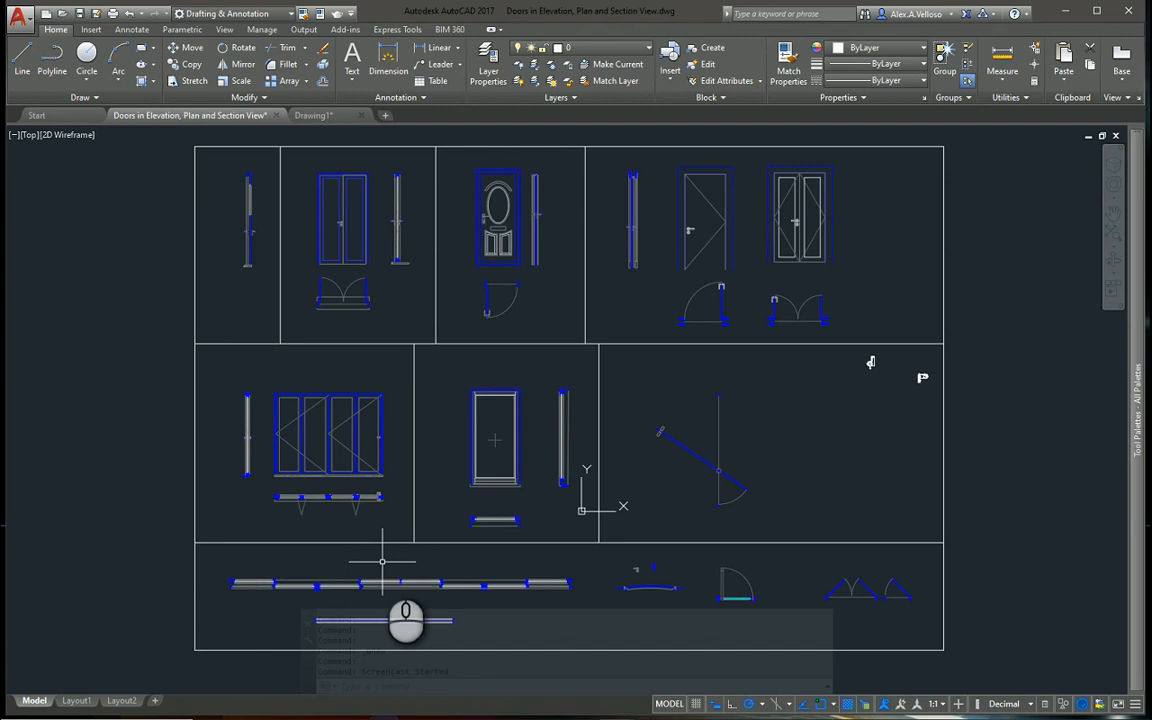
# Switch to File Explorer and open the Dynamic Blocks & Objects folder inside the Autodesk folder on the C: drive
pyautogui.click(279, 718)
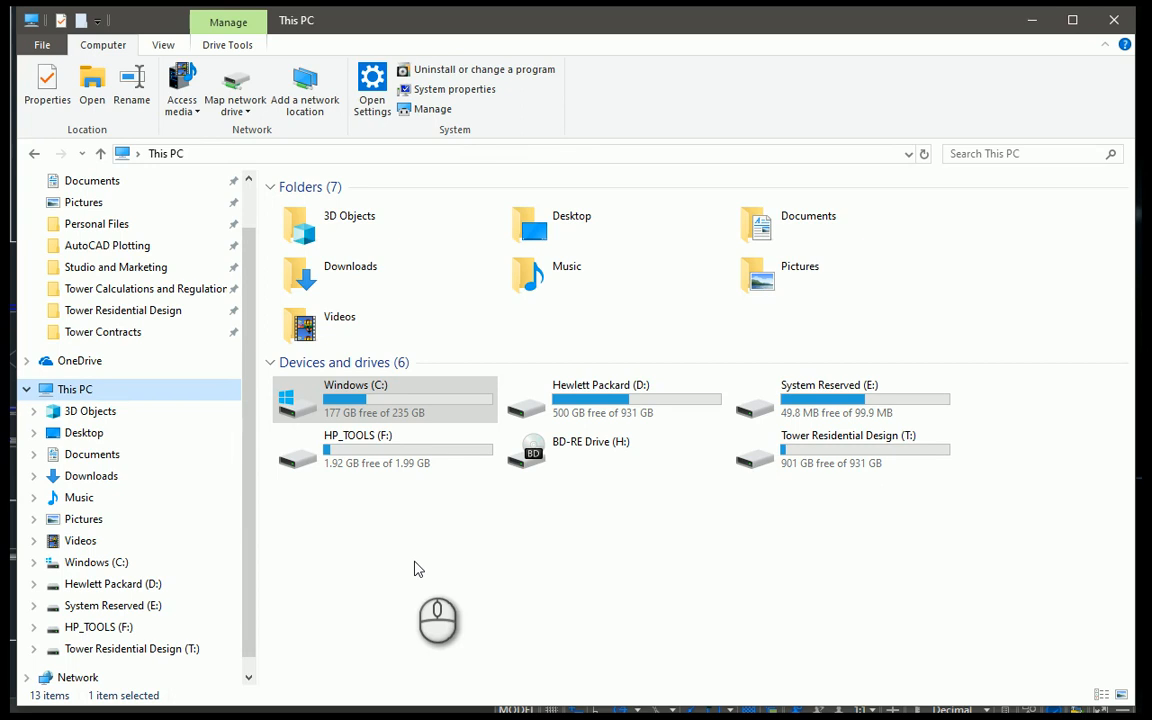
pyautogui.doubleClick(365, 400)
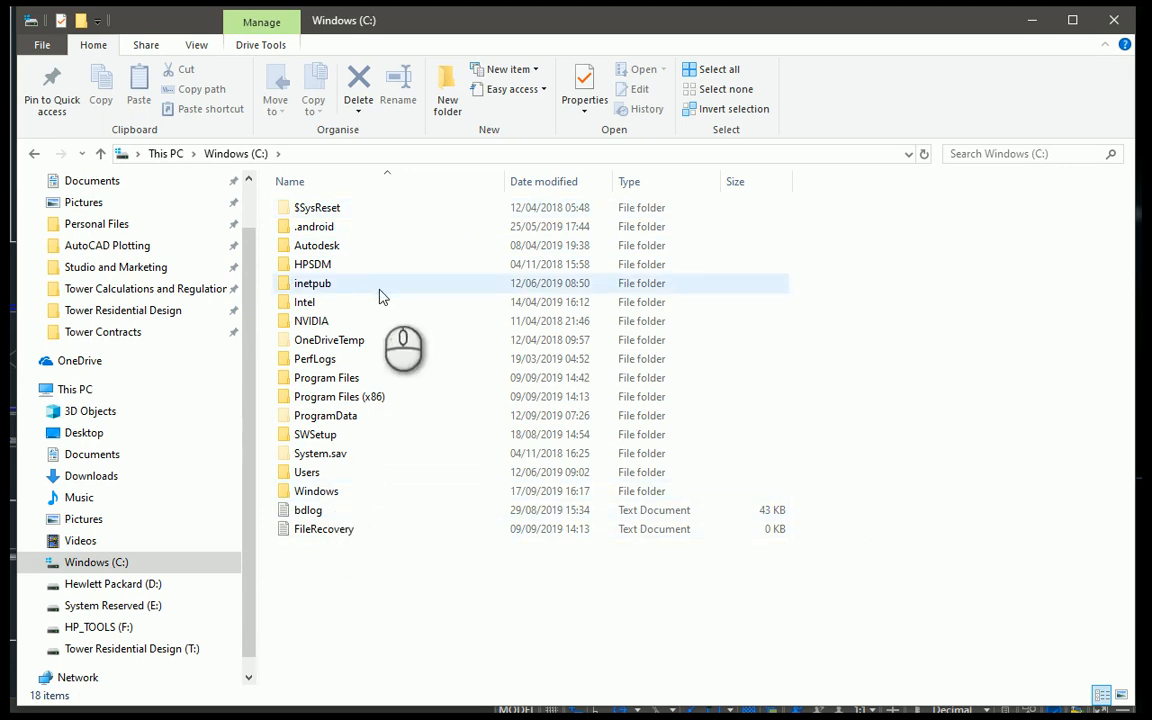
pyautogui.moveTo(386, 478)
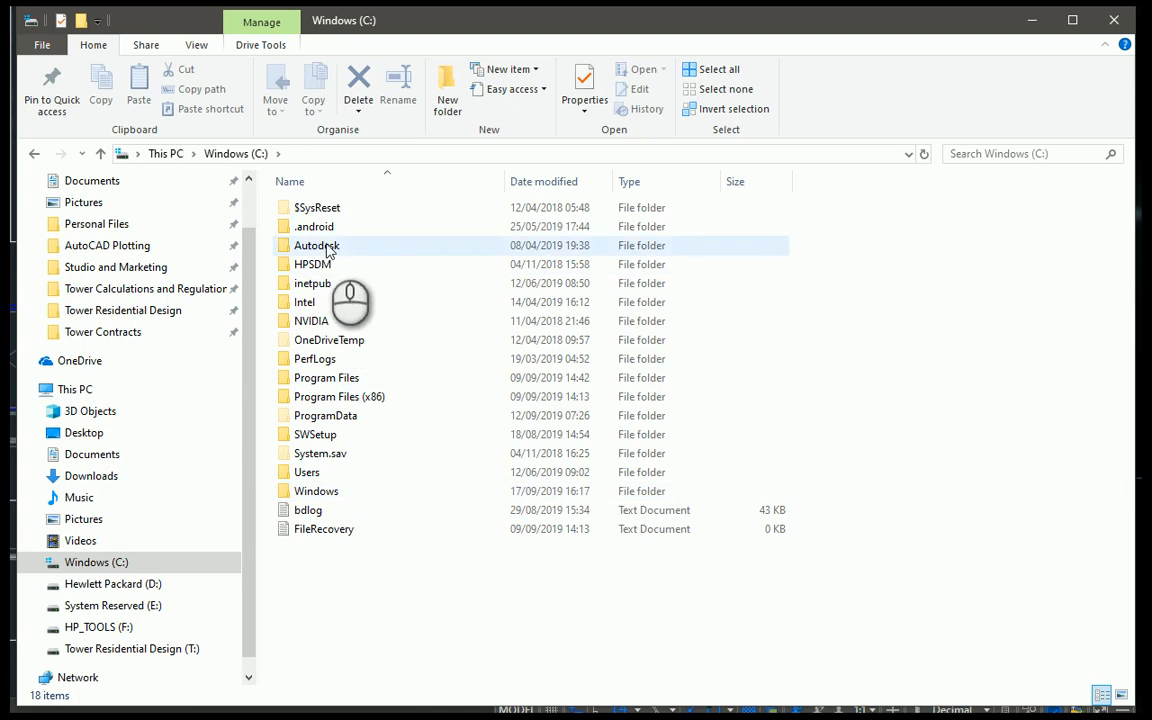
pyautogui.moveTo(328, 250)
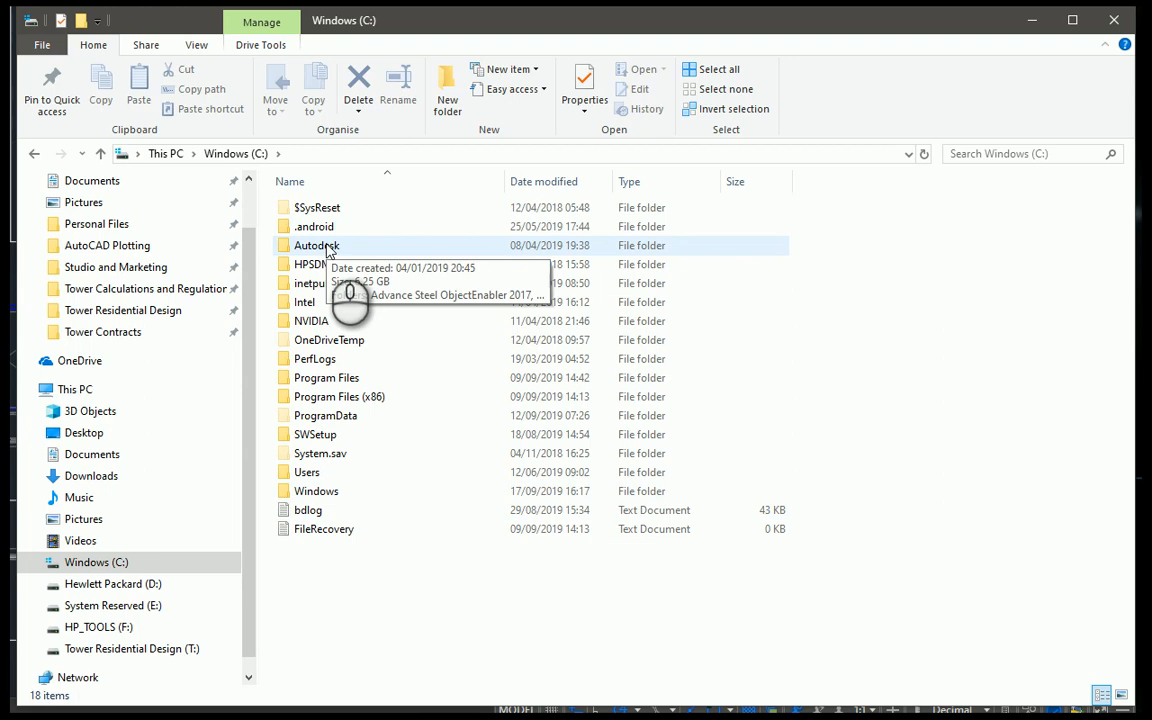
pyautogui.doubleClick(318, 246)
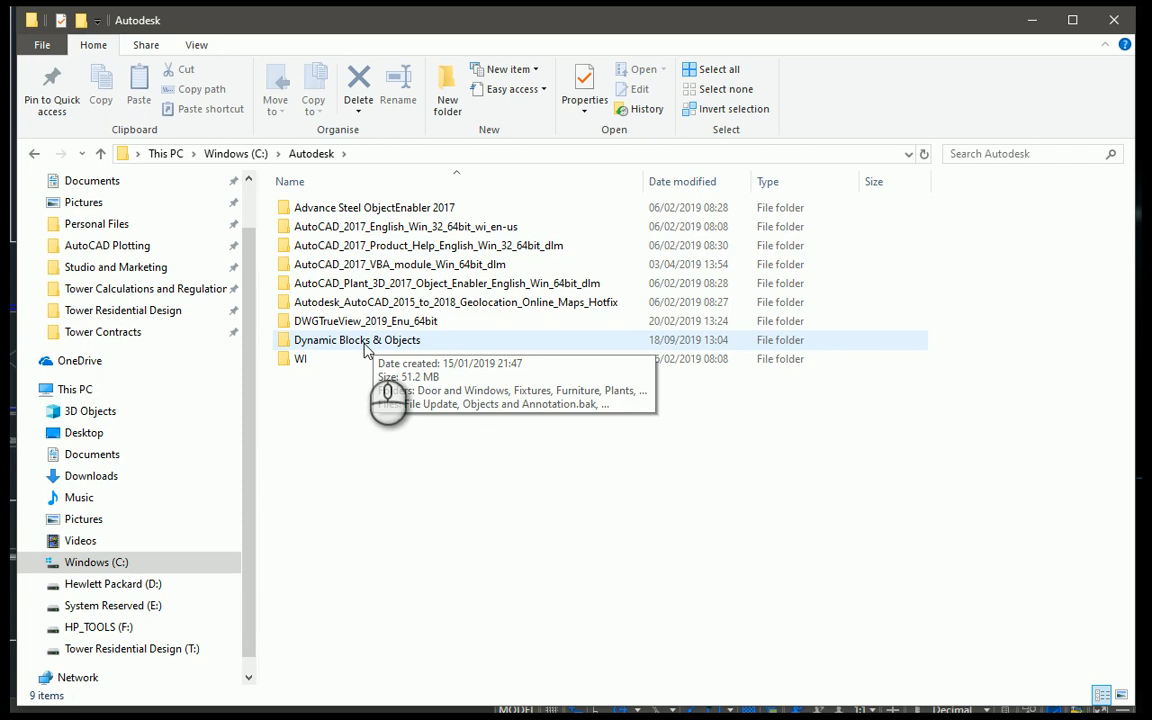
pyautogui.doubleClick(366, 343)
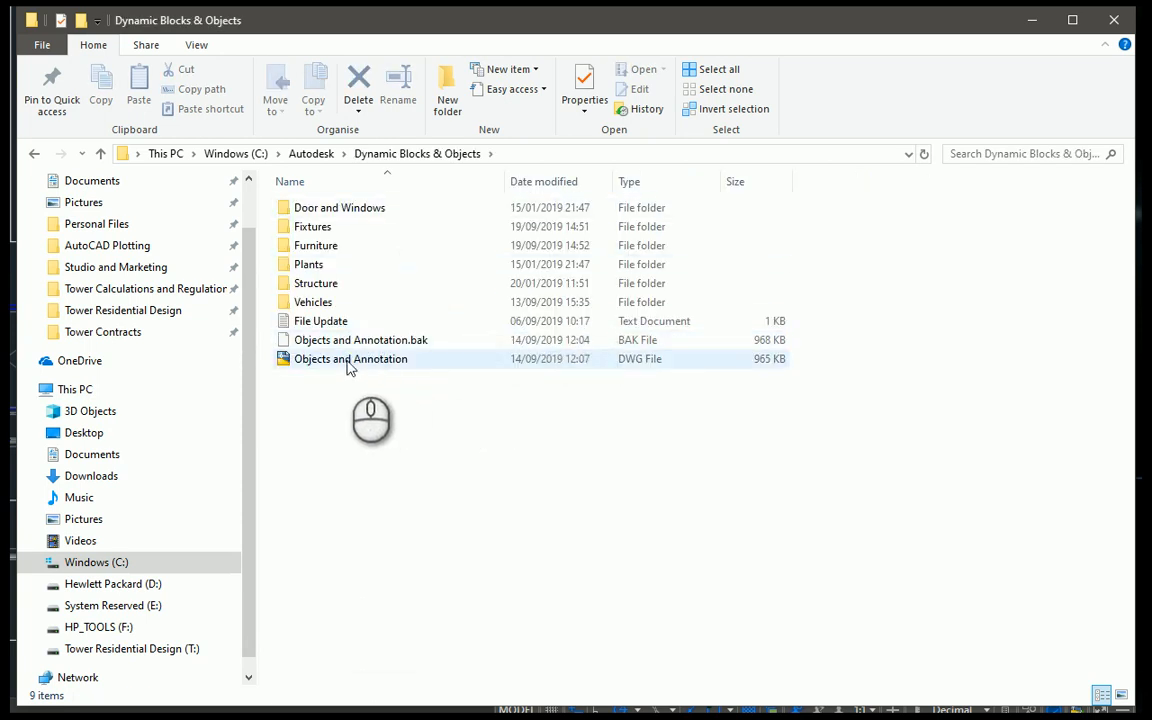
pyautogui.moveTo(349, 368)
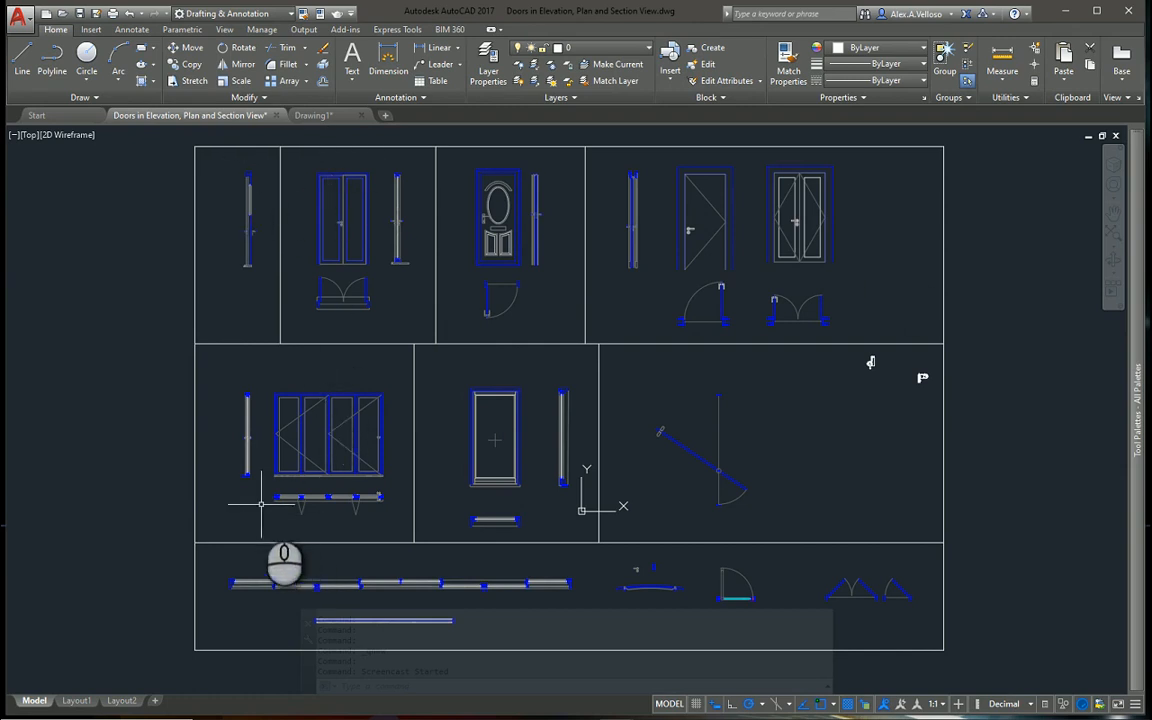
# Inspect the dynamic grips of the long sliding door, pivot door, single door, front door and French door blocks, then clear the selection
pyautogui.click(403, 583)
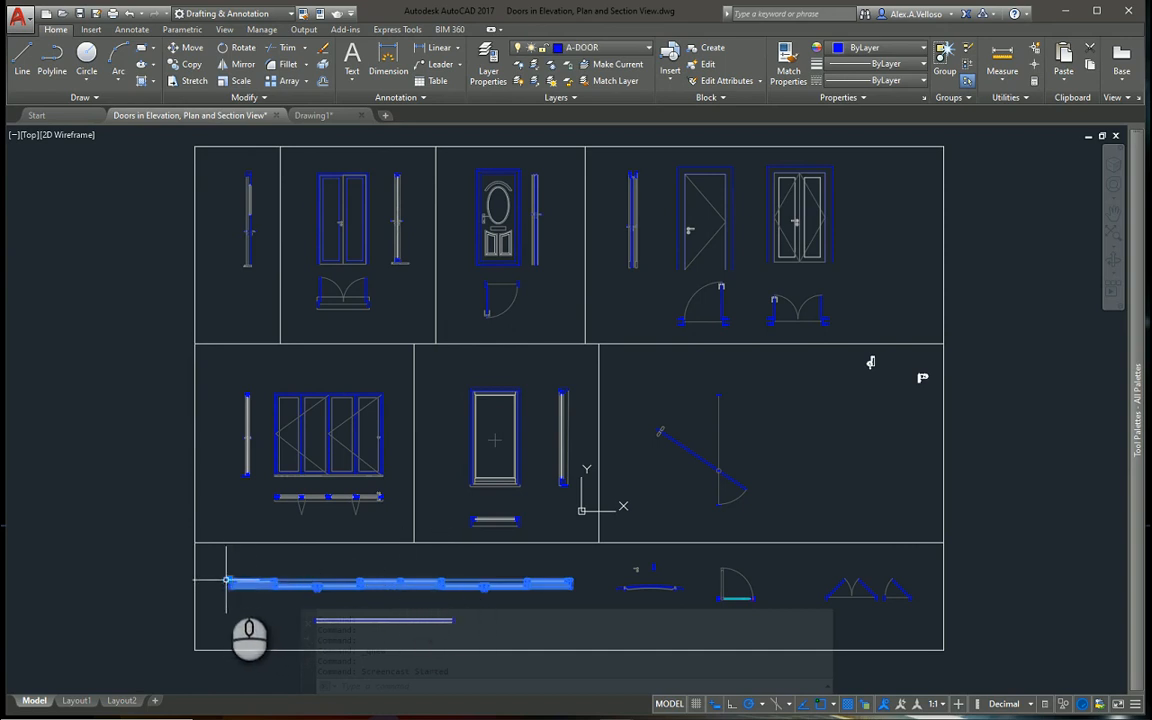
pyautogui.press('Escape')
pyautogui.press('Escape')
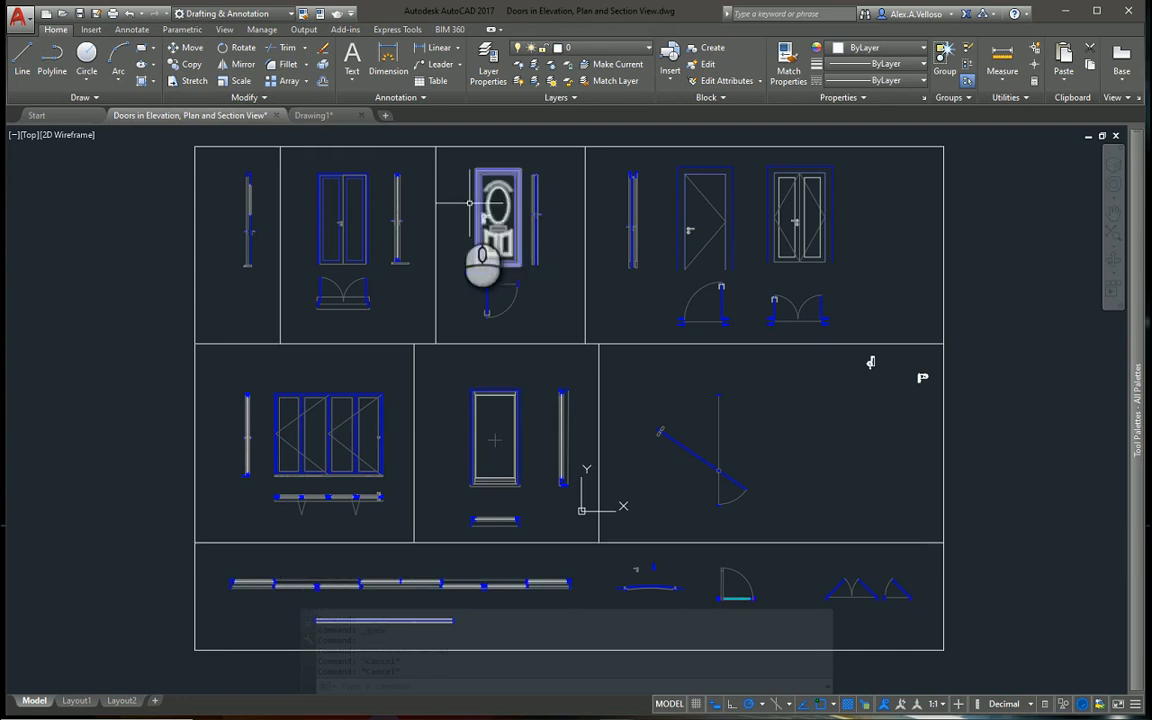
pyautogui.click(684, 452)
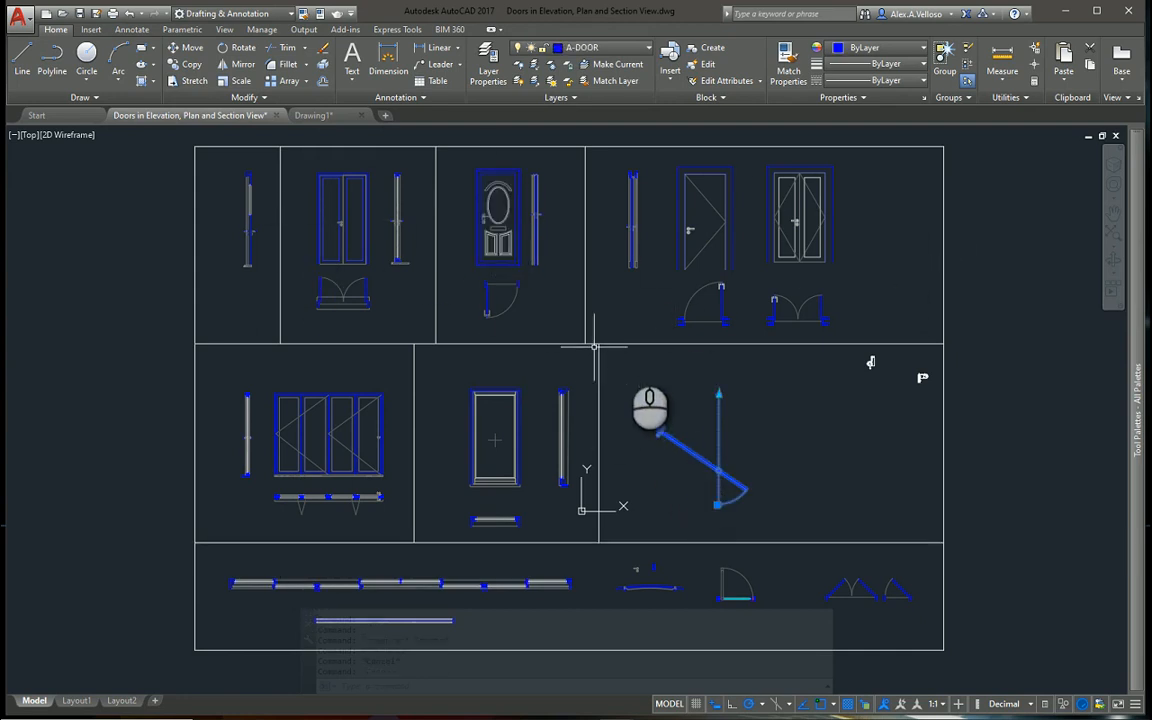
pyautogui.click(704, 220)
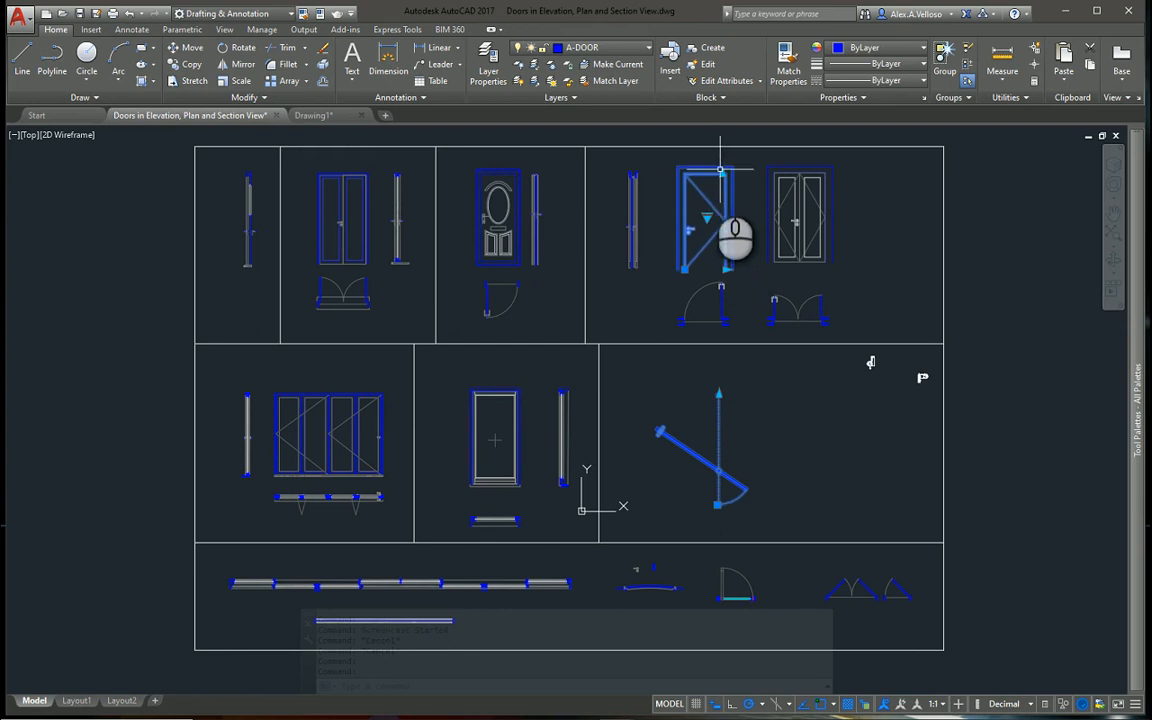
pyautogui.click(497, 222)
pyautogui.click(371, 221)
pyautogui.click(333, 207)
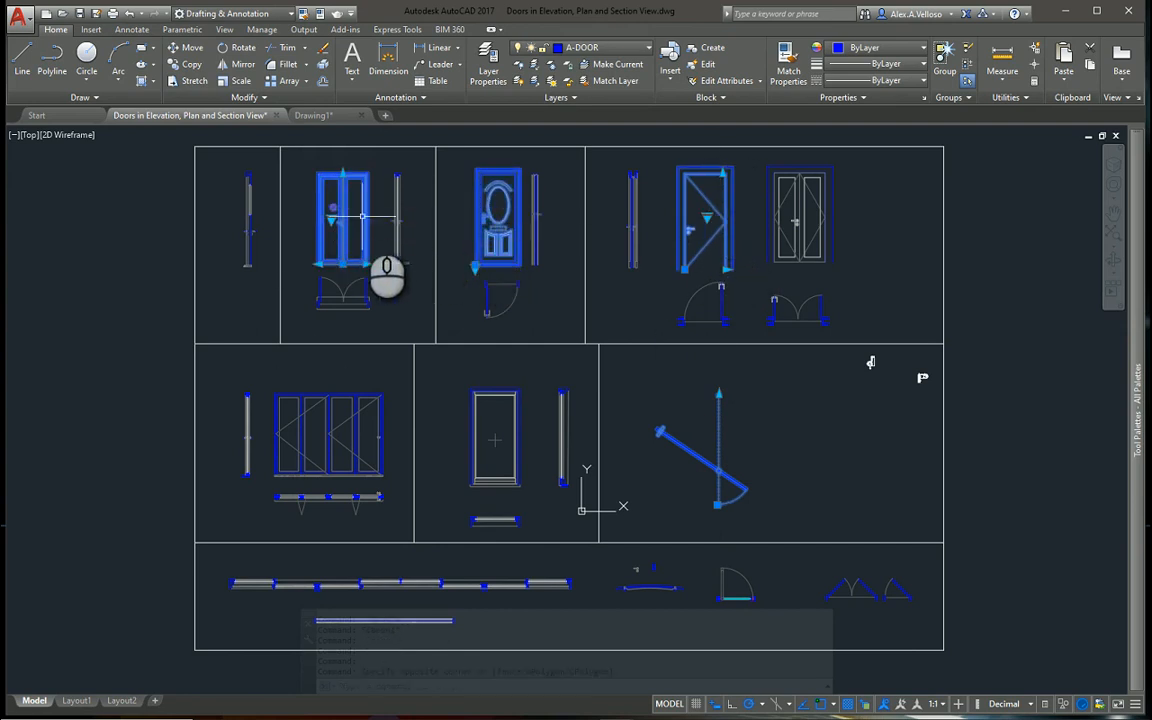
pyautogui.press('Escape')
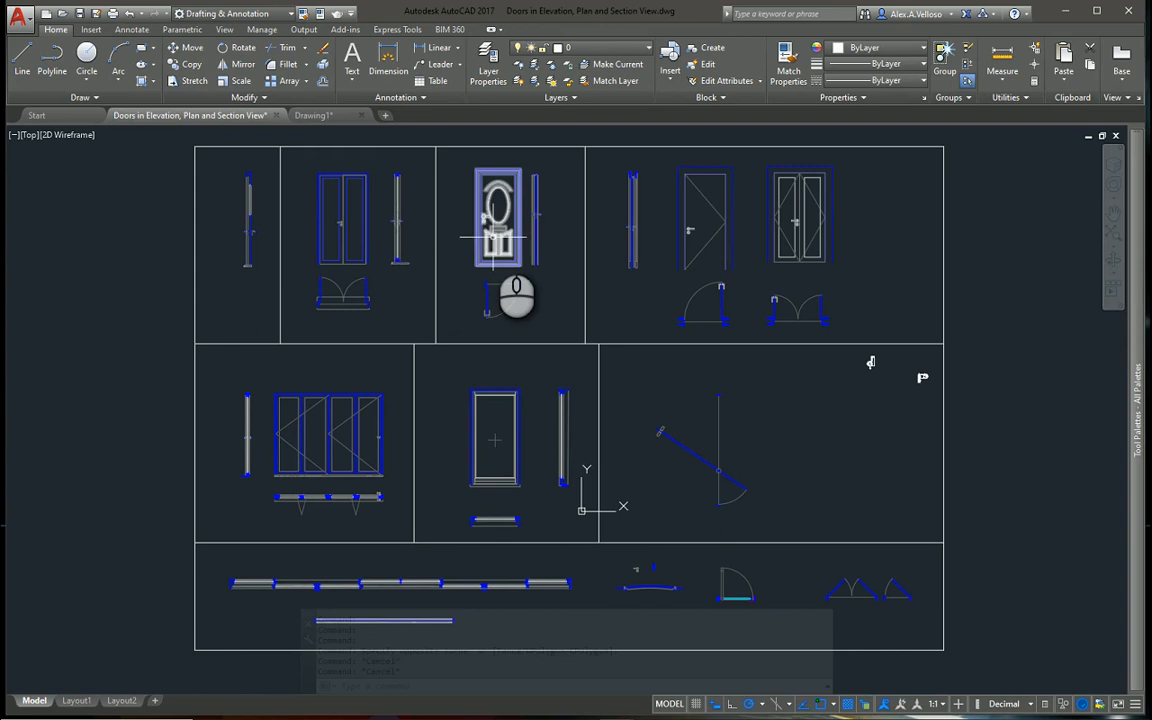
# Change the front door elevation block with the oval glass panel to the PVCu Four Squares style
pyautogui.click(480, 240)
pyautogui.scroll(4, 470, 245)
pyautogui.moveTo(437, 240); pyautogui.dragTo(415, 266, button='middle')
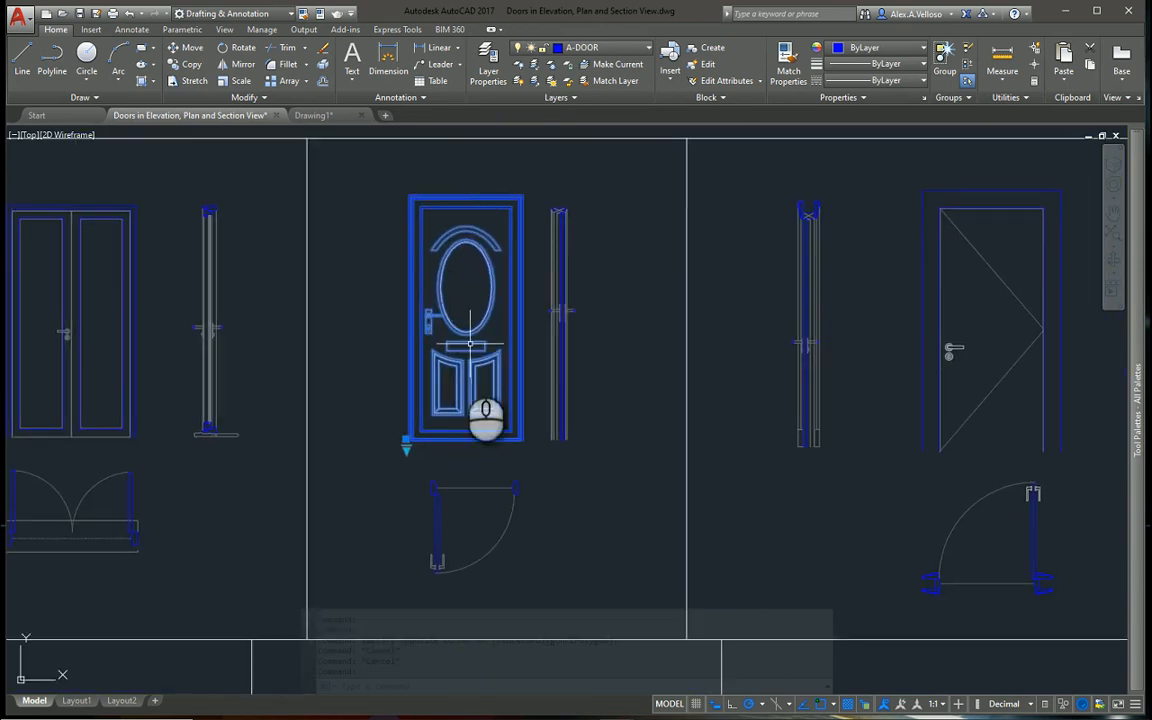
pyautogui.click(406, 445)
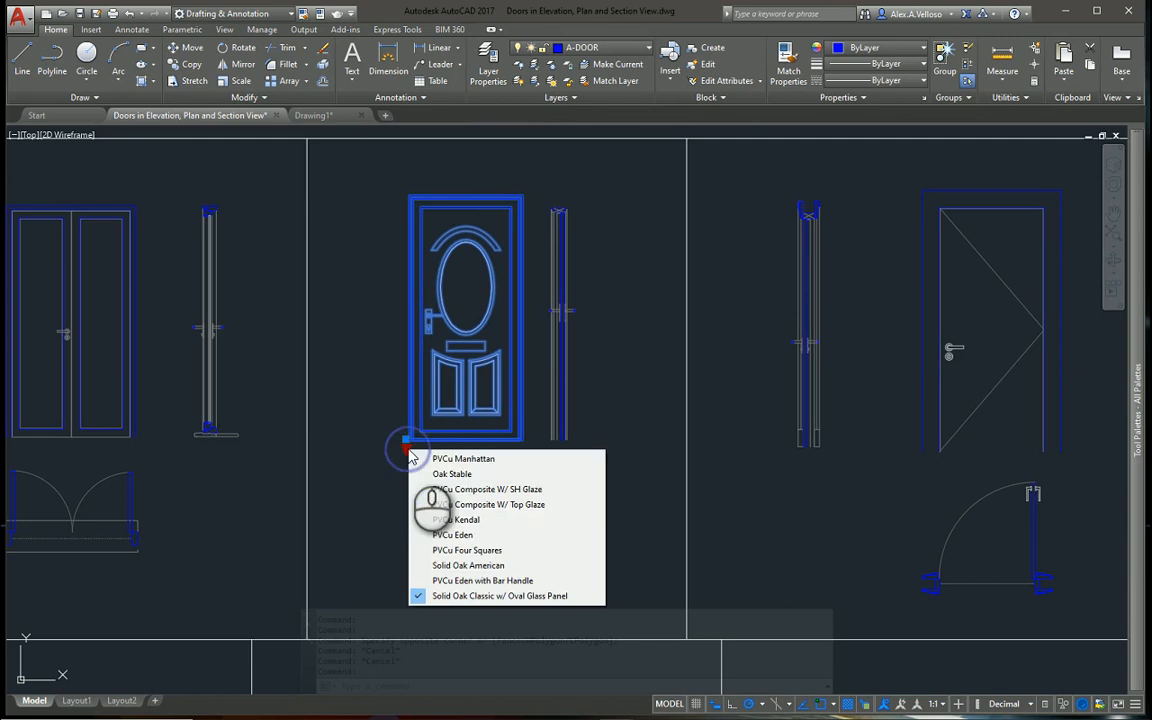
pyautogui.click(483, 551)
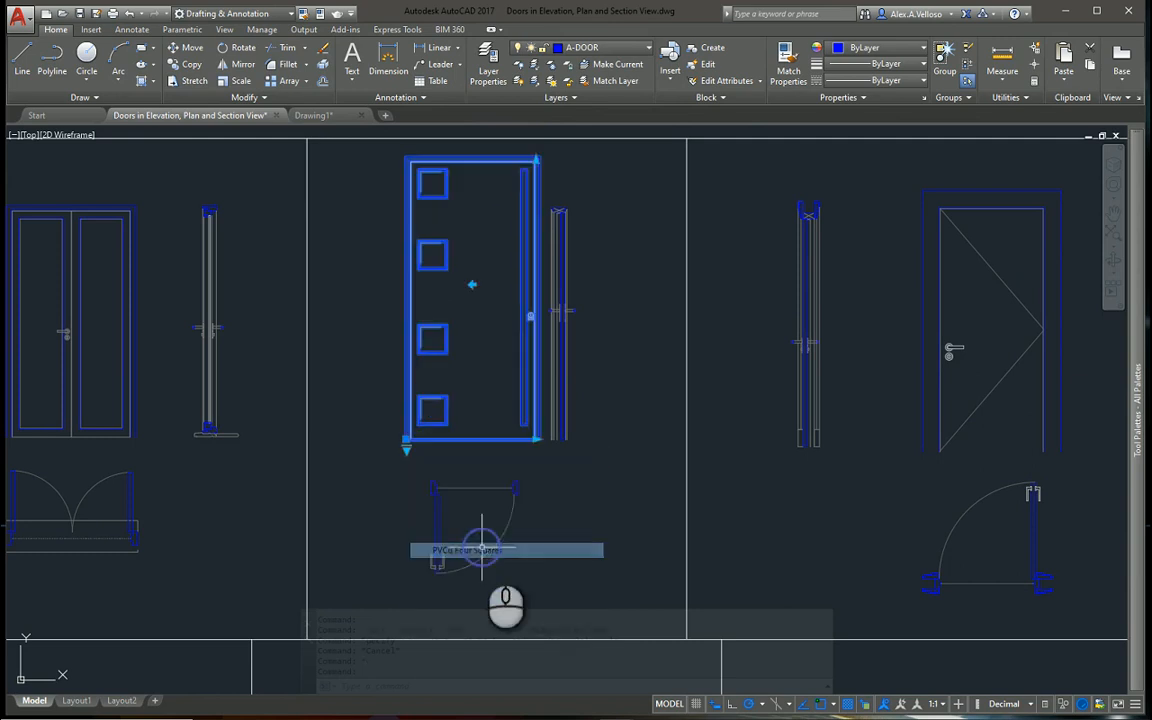
# Narrow the PVCu Four Squares front door elevation by about 200 units and slightly reduce its height using its stretch grips
pyautogui.moveTo(476, 198); pyautogui.dragTo(466, 222, button='middle')
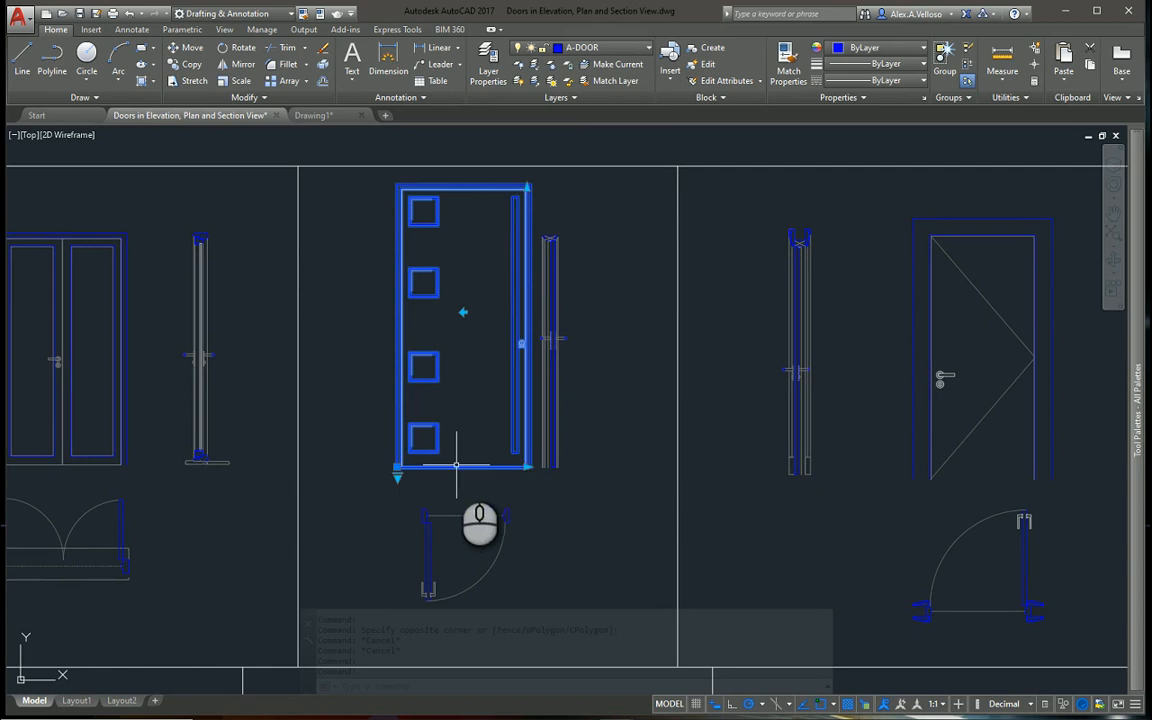
pyautogui.click(527, 466)
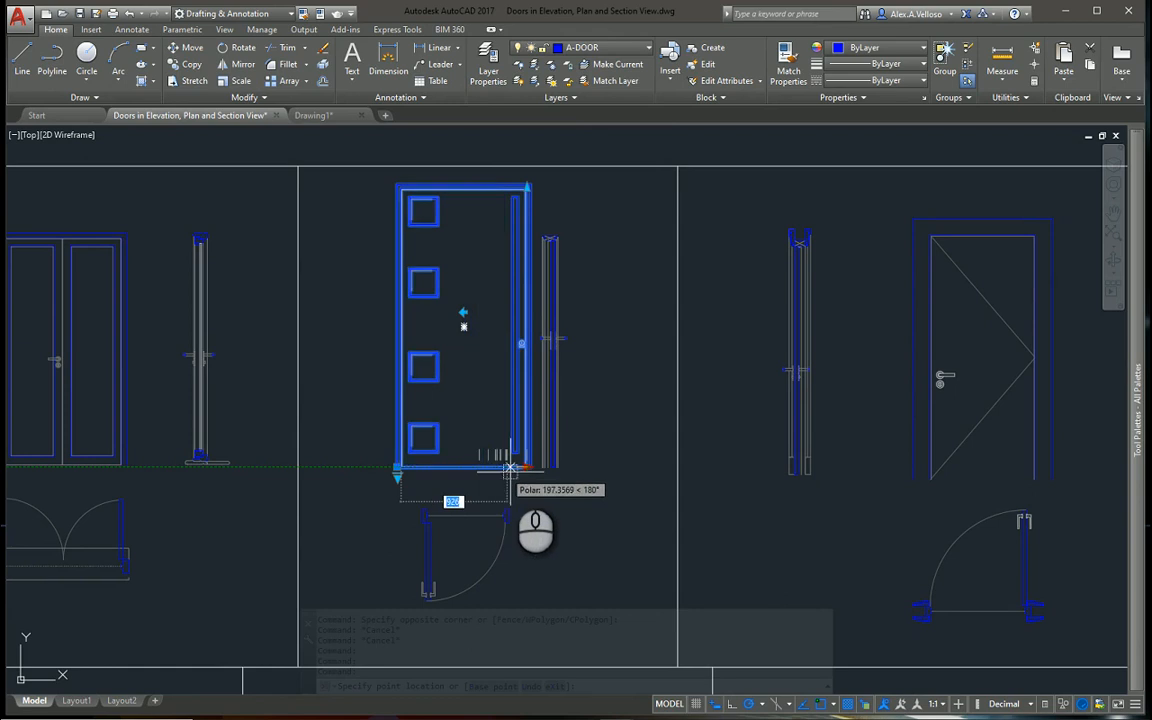
pyautogui.click(508, 466)
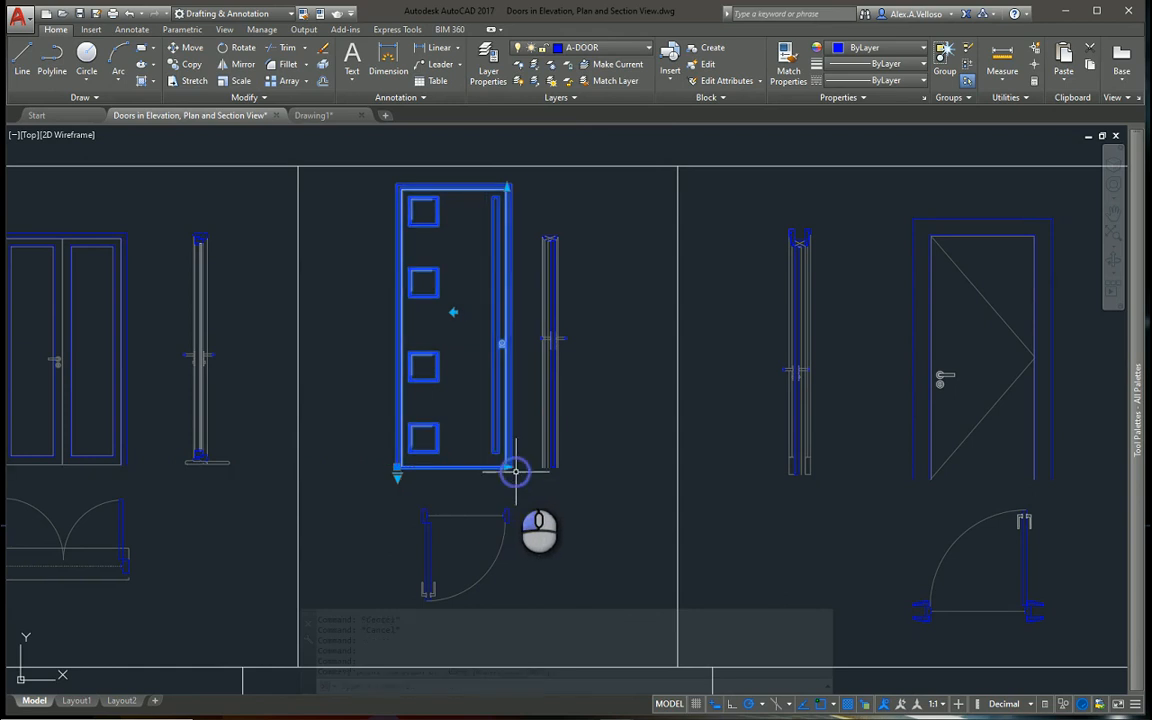
pyautogui.click(507, 187)
pyautogui.click(507, 187)
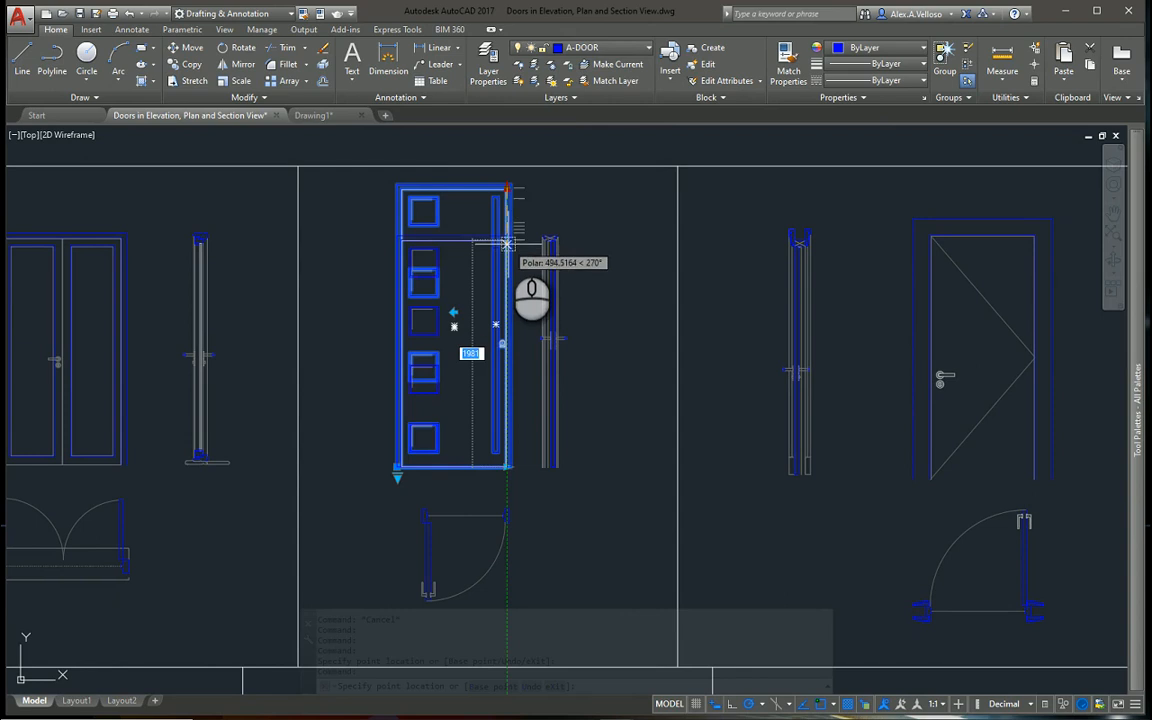
pyautogui.click(541, 197)
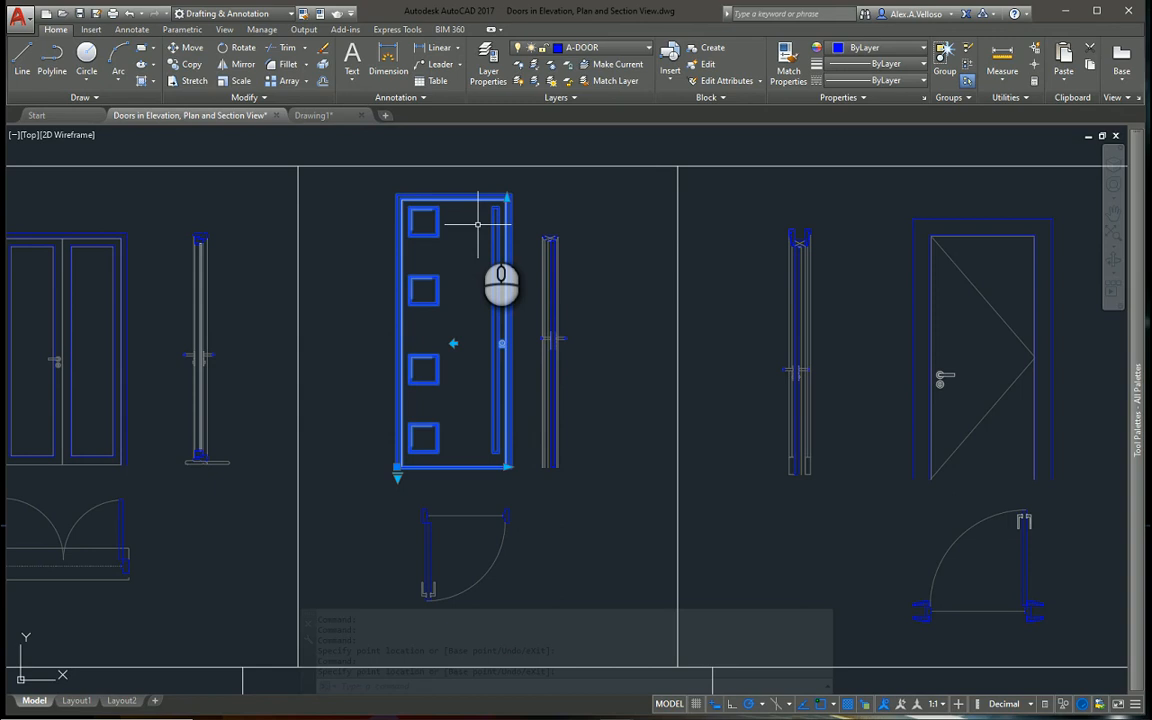
pyautogui.scroll(-3, 477, 224)
pyautogui.scroll(2, 430, 310)
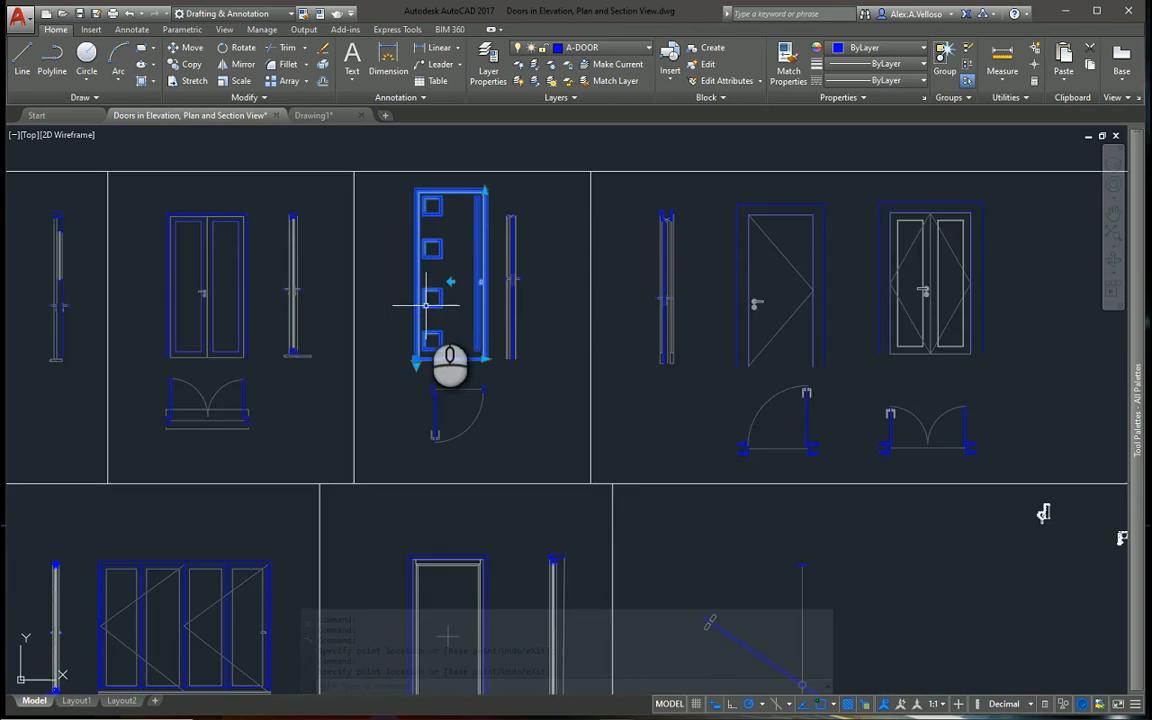
pyautogui.scroll(-2, 426, 295)
pyautogui.scroll(2, 432, 285)
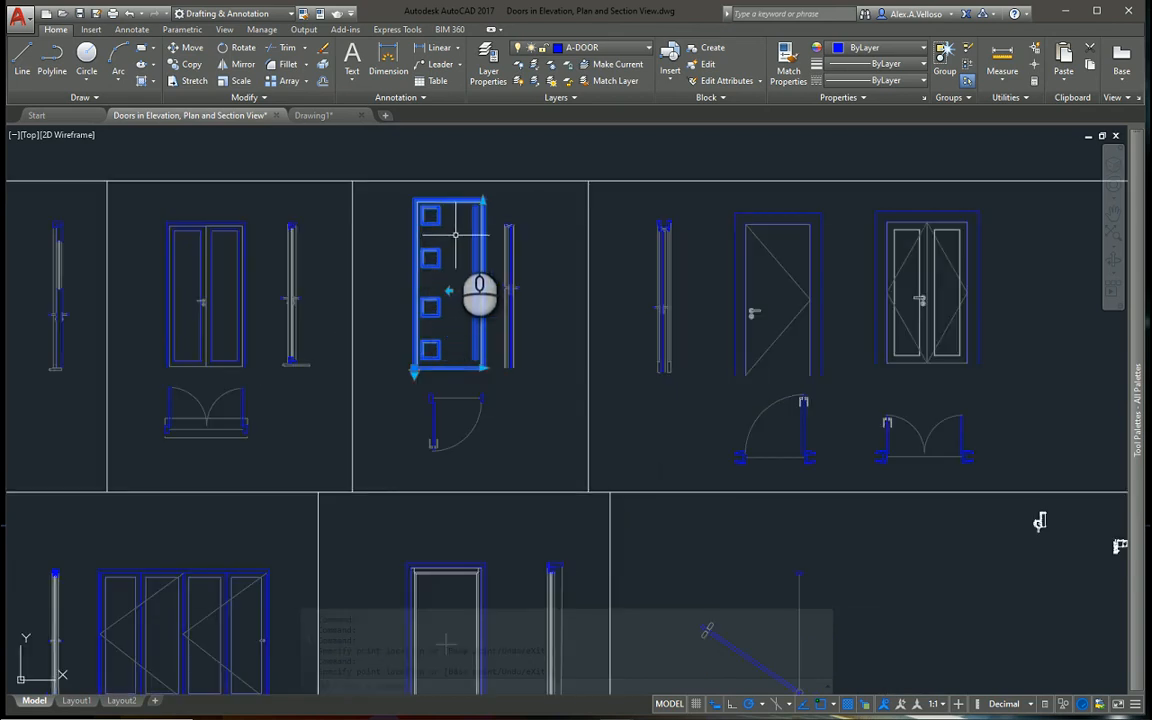
pyautogui.scroll(2, 457, 216)
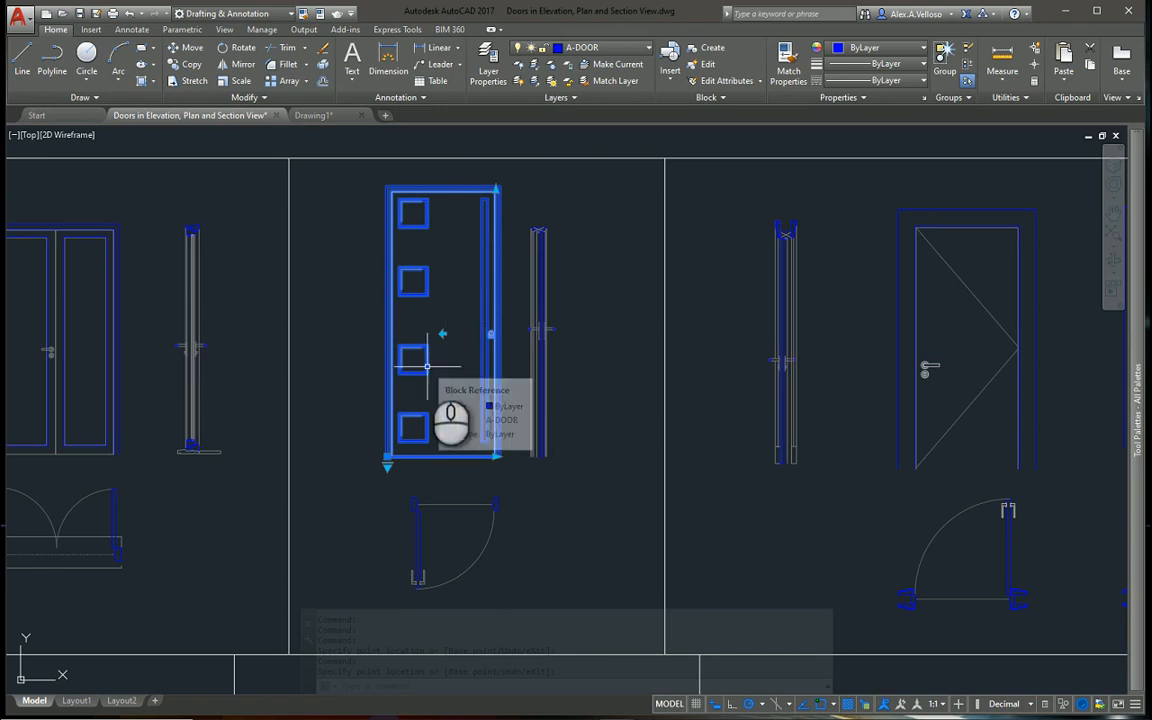
pyautogui.scroll(-2, 425, 359)
pyautogui.moveTo(425, 359)
pyautogui.mouseDown(button='middle')
pyautogui.moveTo(417, 256)
pyautogui.moveTo(386, 350)
pyautogui.mouseUp(button='middle')
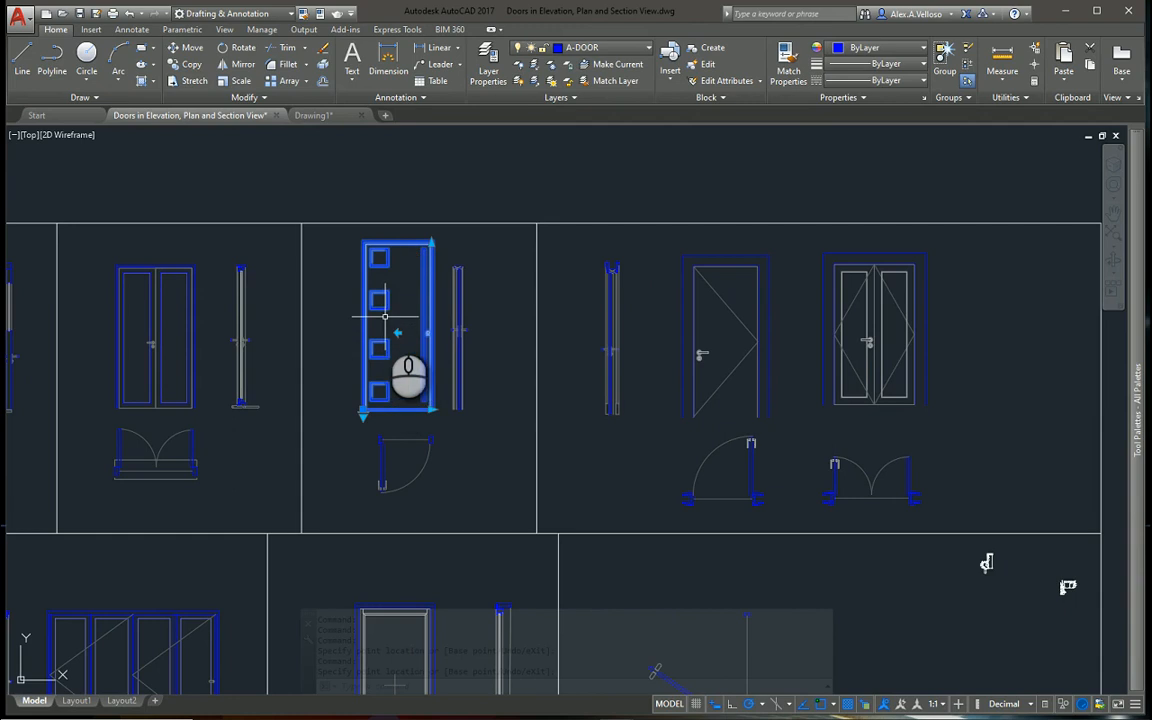
pyautogui.press('Escape')
pyautogui.scroll(-4, 420, 385)
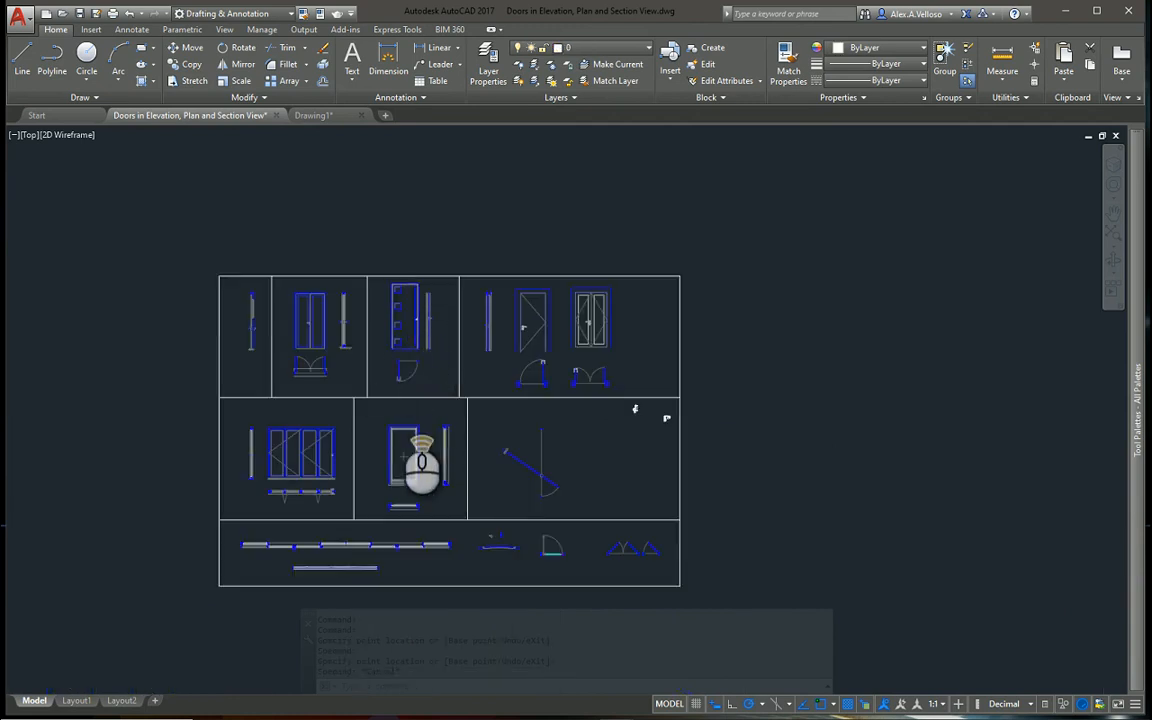
pyautogui.scroll(2, 400, 410)
pyautogui.moveTo(398, 413)
pyautogui.mouseDown(button='middle')
pyautogui.moveTo(426, 385)
pyautogui.moveTo(430, 398)
pyautogui.moveTo(426, 370)
pyautogui.mouseUp(button='middle')
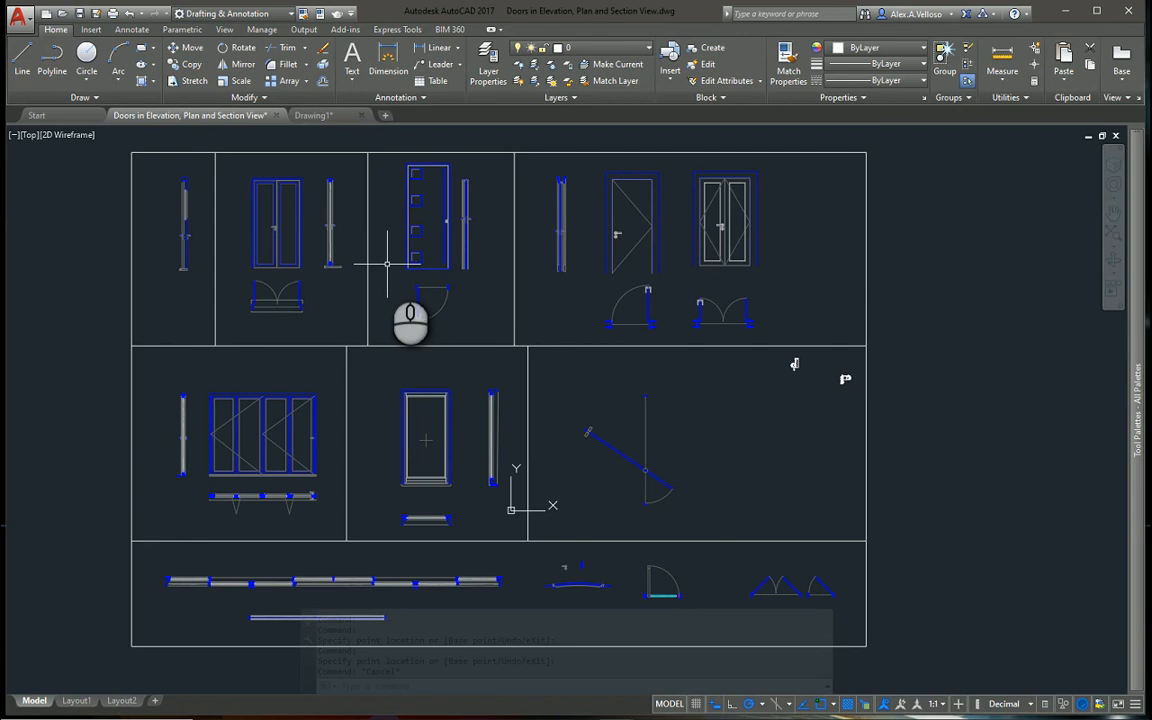
pyautogui.moveTo(327, 203)
pyautogui.mouseDown(button='middle')
pyautogui.moveTo(301, 241)
pyautogui.moveTo(326, 194)
pyautogui.mouseUp(button='middle')
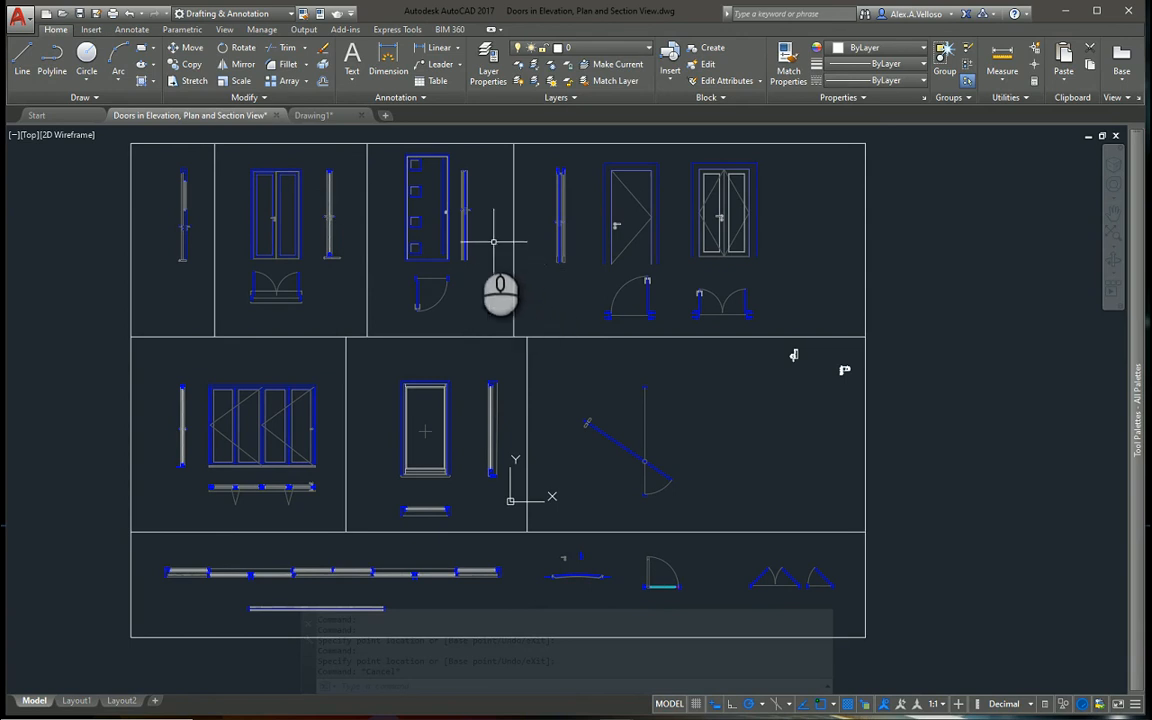
# Review the drawing's block names with the Rename command, pick EXT'L FRENCH DOOR ELEVATION, and leave without entering a new name
pyautogui.moveTo(413, 214)
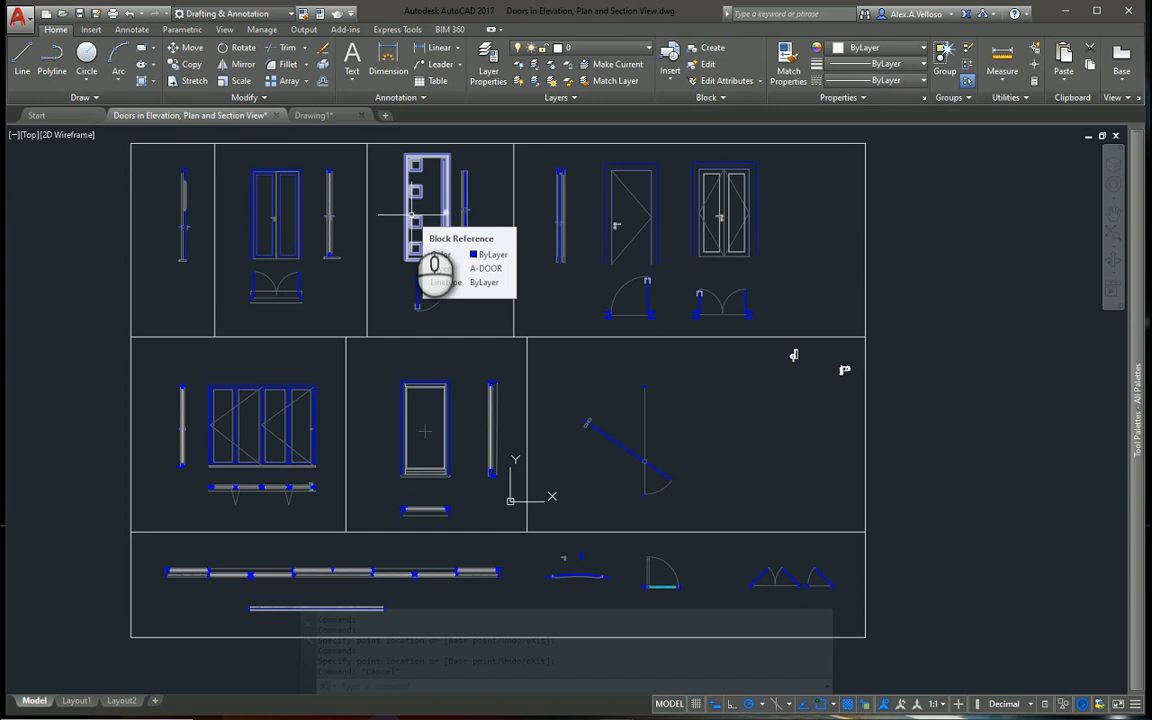
pyautogui.press('Escape')
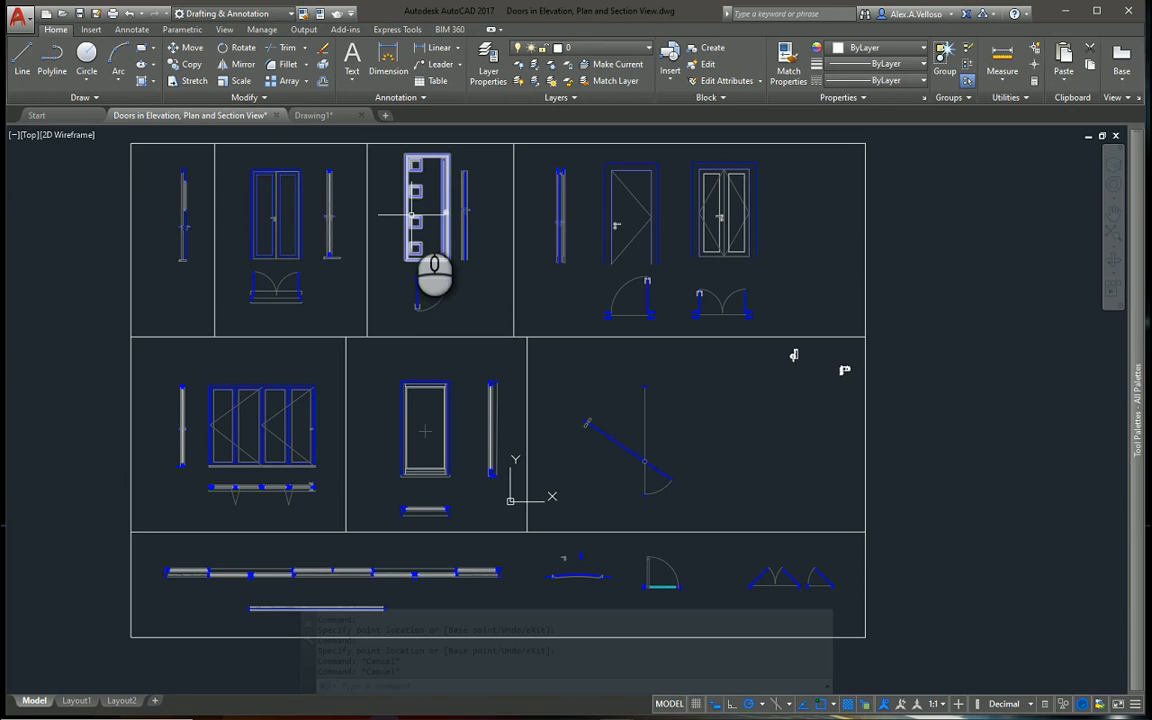
pyautogui.write('rename')
pyautogui.press('Return')
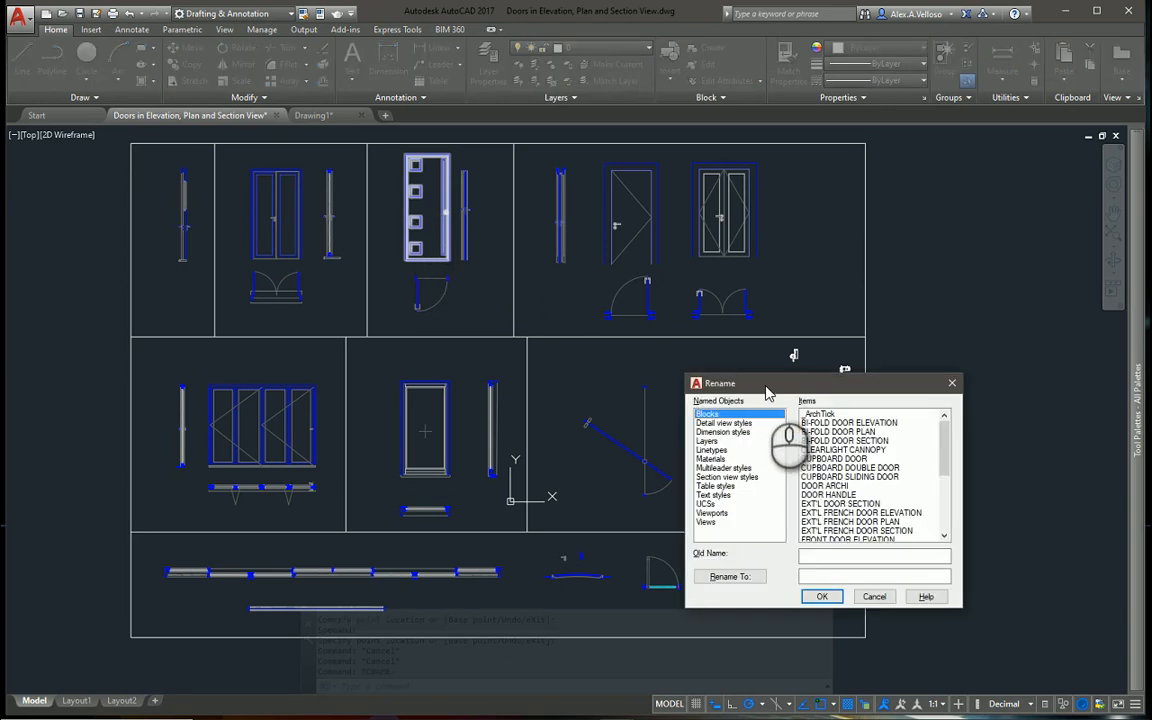
pyautogui.moveTo(768, 384); pyautogui.dragTo(793, 317)
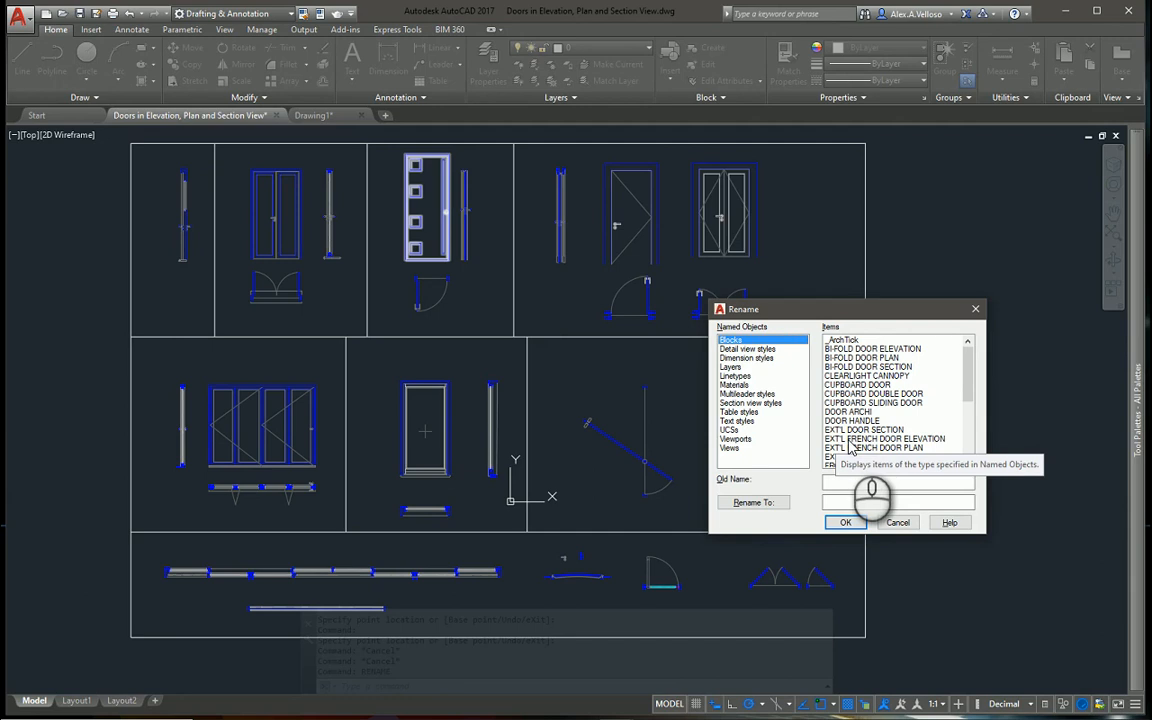
pyautogui.click(920, 439)
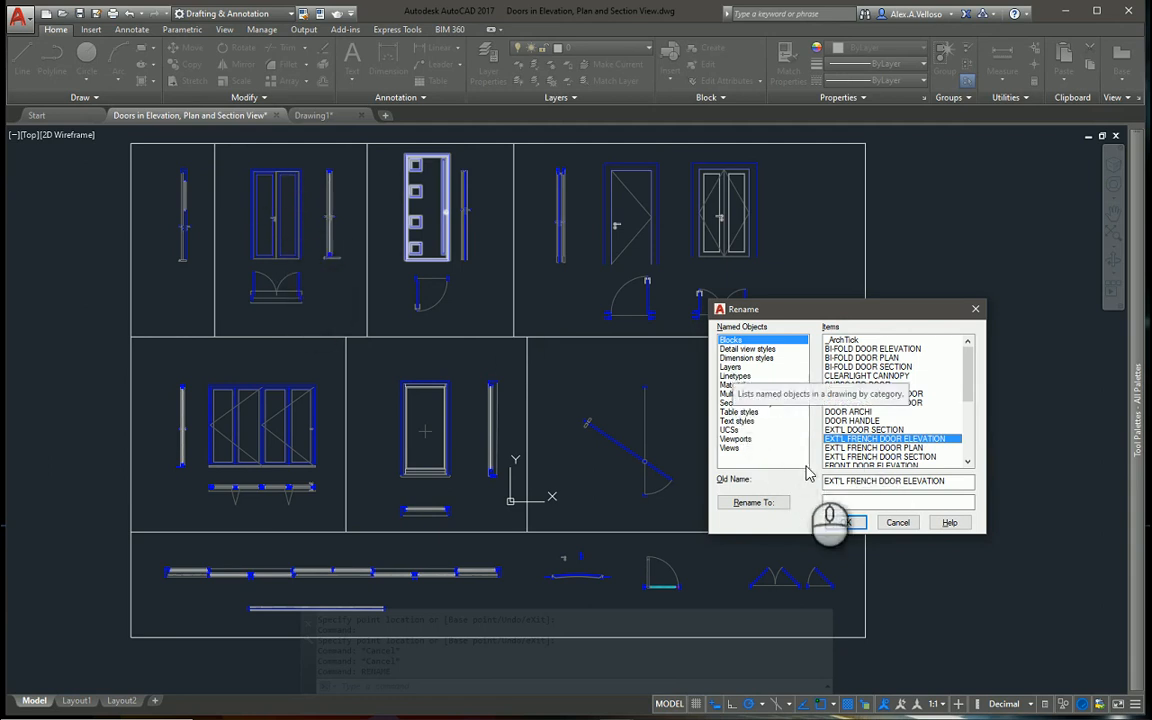
pyautogui.click(844, 500)
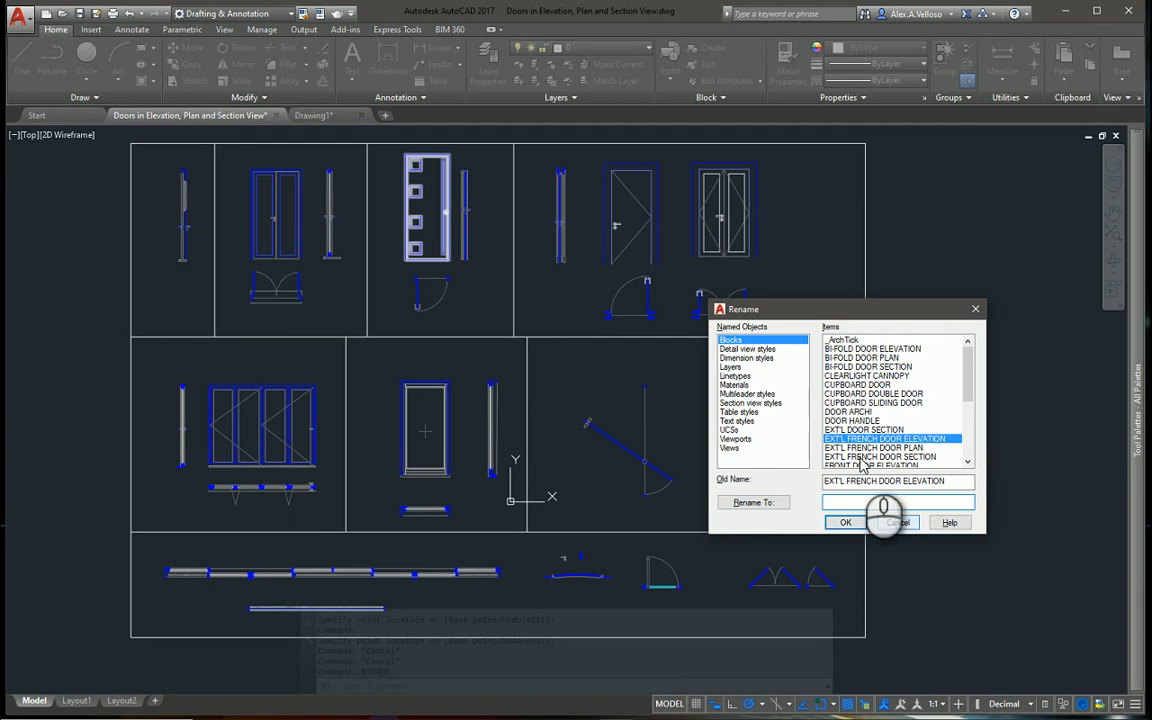
pyautogui.click(903, 522)
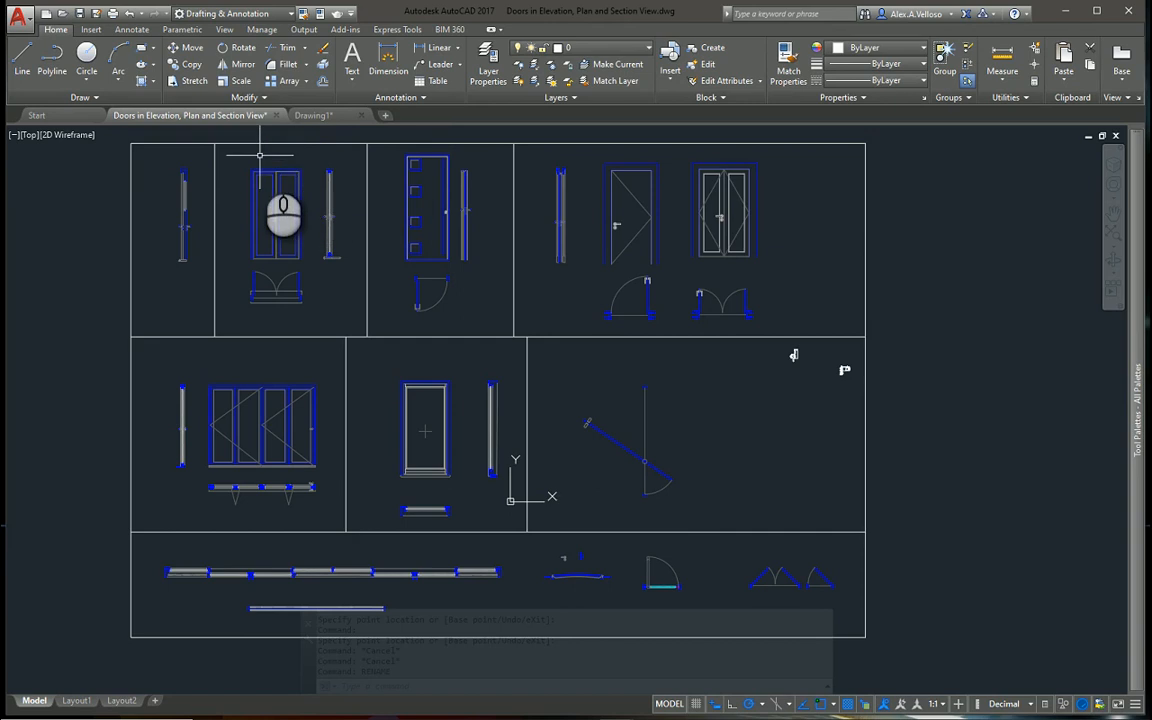
pyautogui.moveTo(259, 155)
pyautogui.mouseDown(button='middle')
pyautogui.moveTo(259, 170)
pyautogui.moveTo(255, 158)
pyautogui.mouseUp(button='middle')
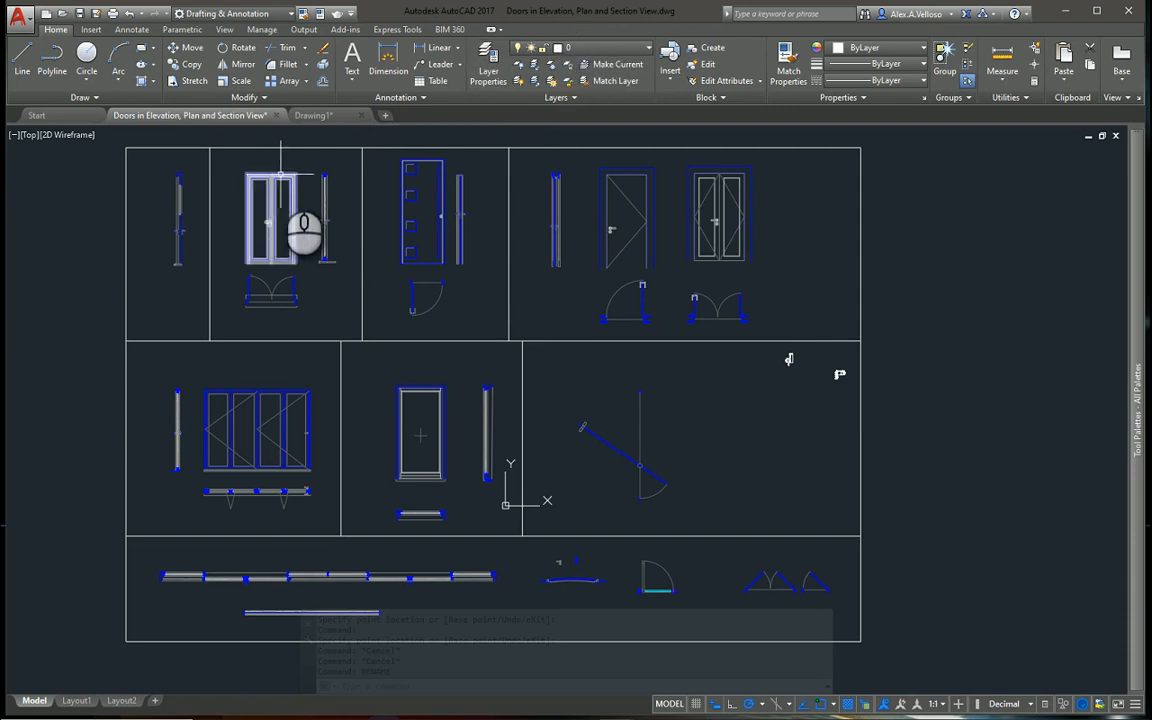
pyautogui.moveTo(269, 175)
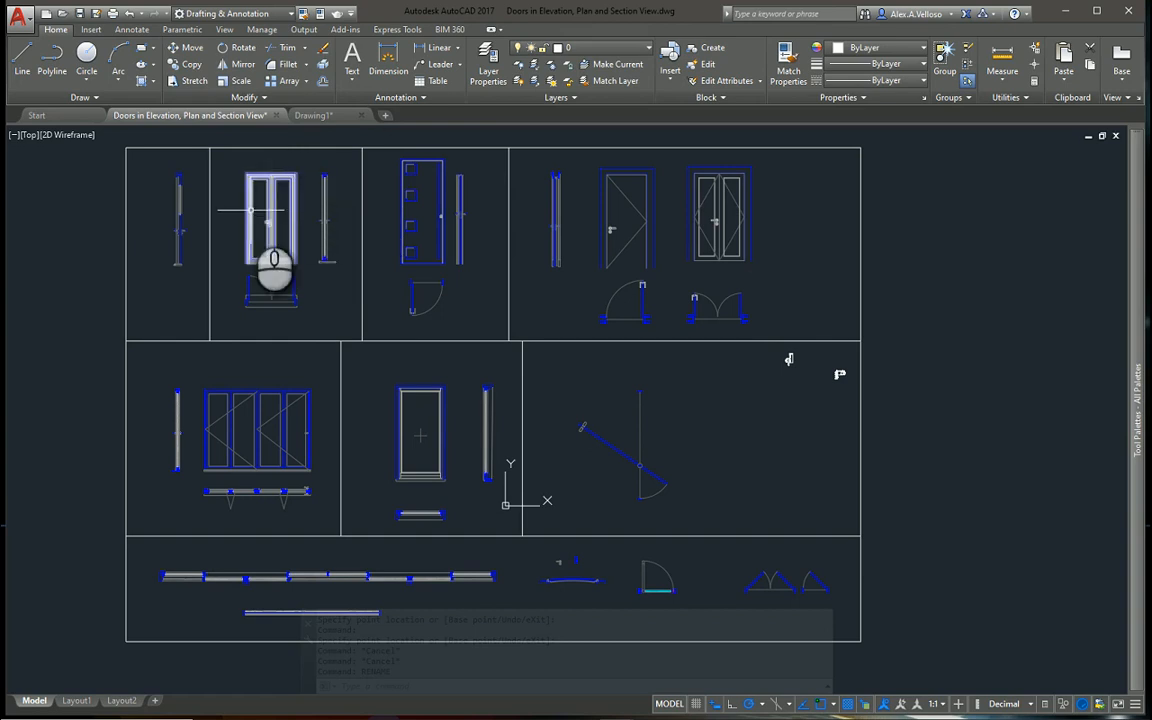
pyautogui.moveTo(251, 210)
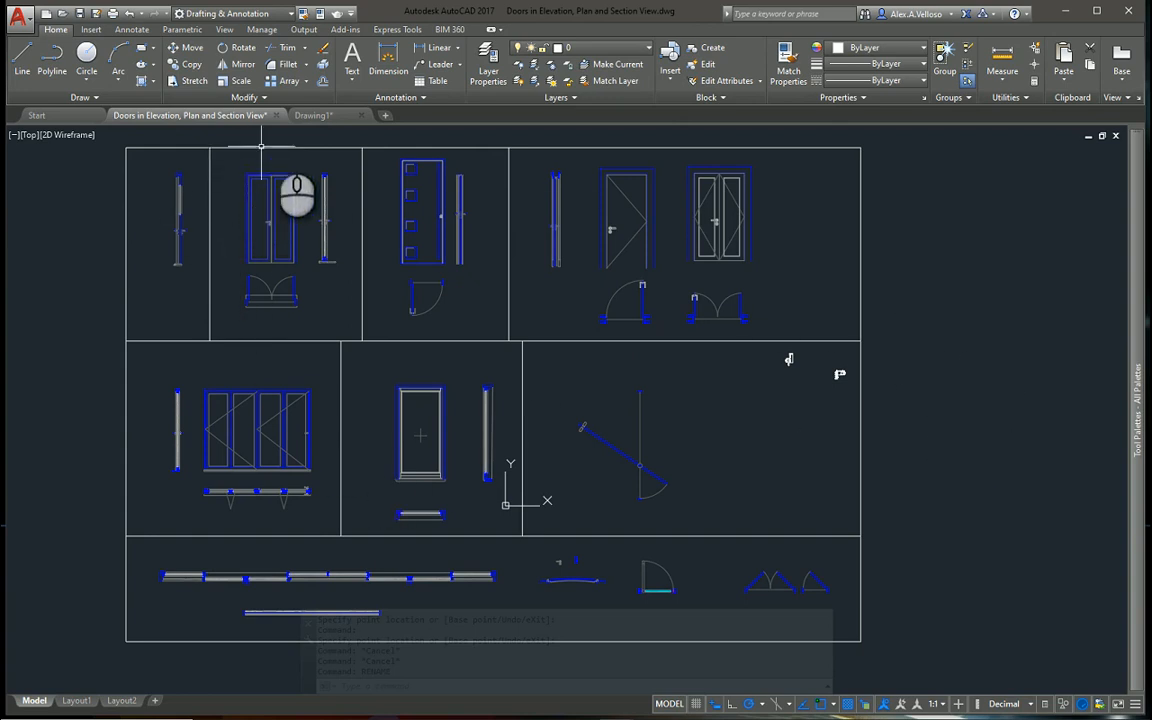
# Open the Insert block options and browse for a drawing file to insert, leaving without inserting a block
pyautogui.click(90, 30)
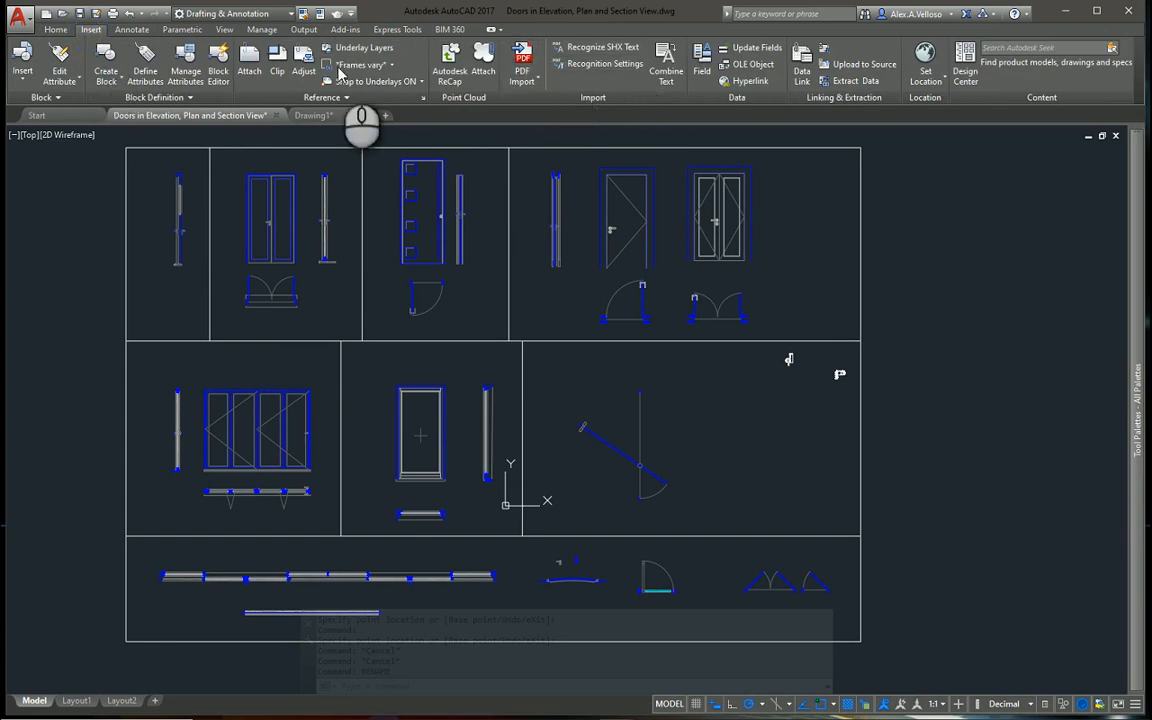
pyautogui.click(131, 30)
pyautogui.click(55, 29)
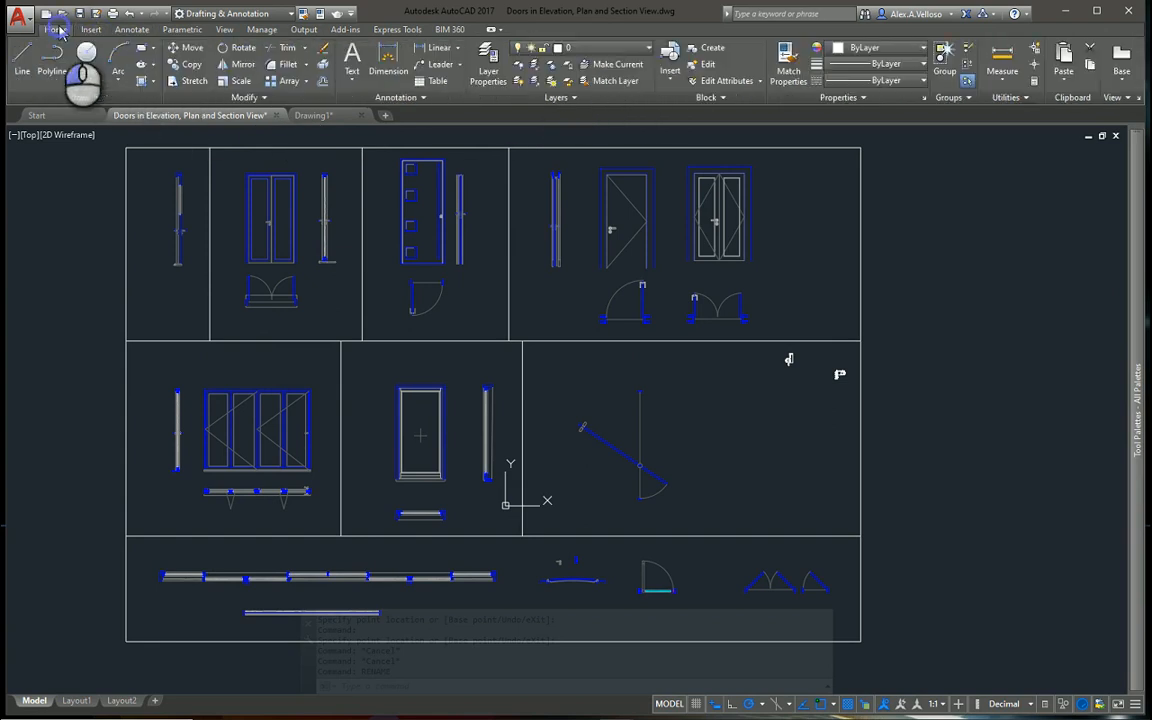
pyautogui.click(674, 79)
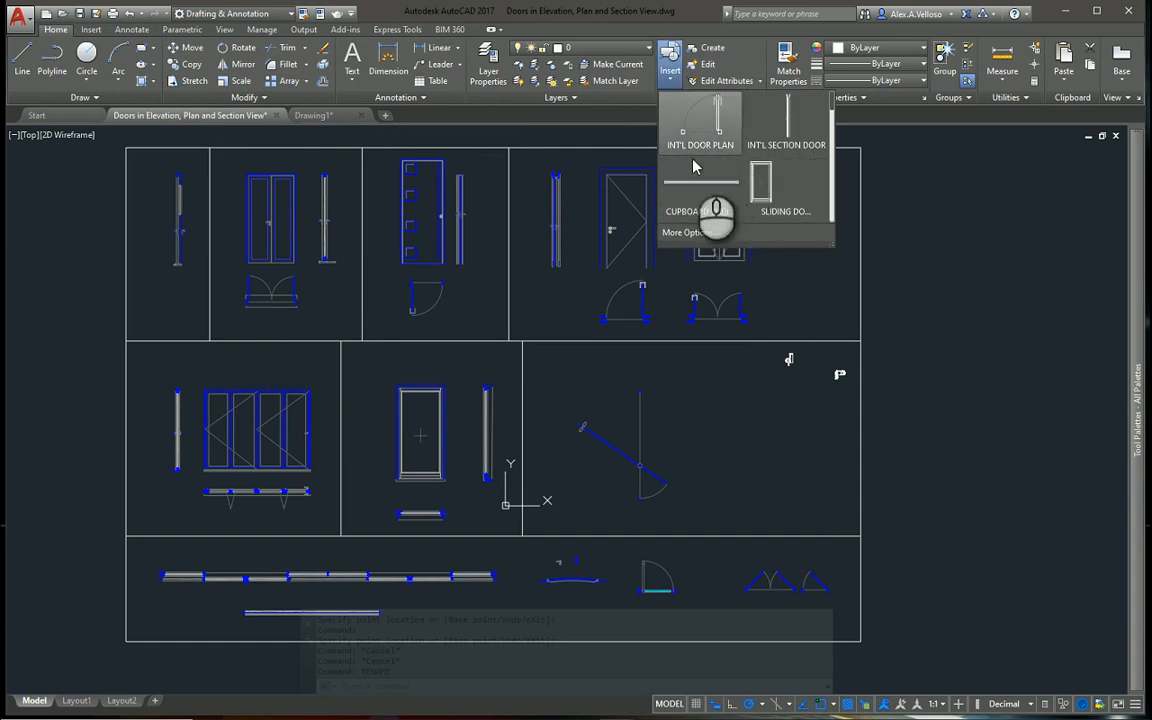
pyautogui.click(697, 230)
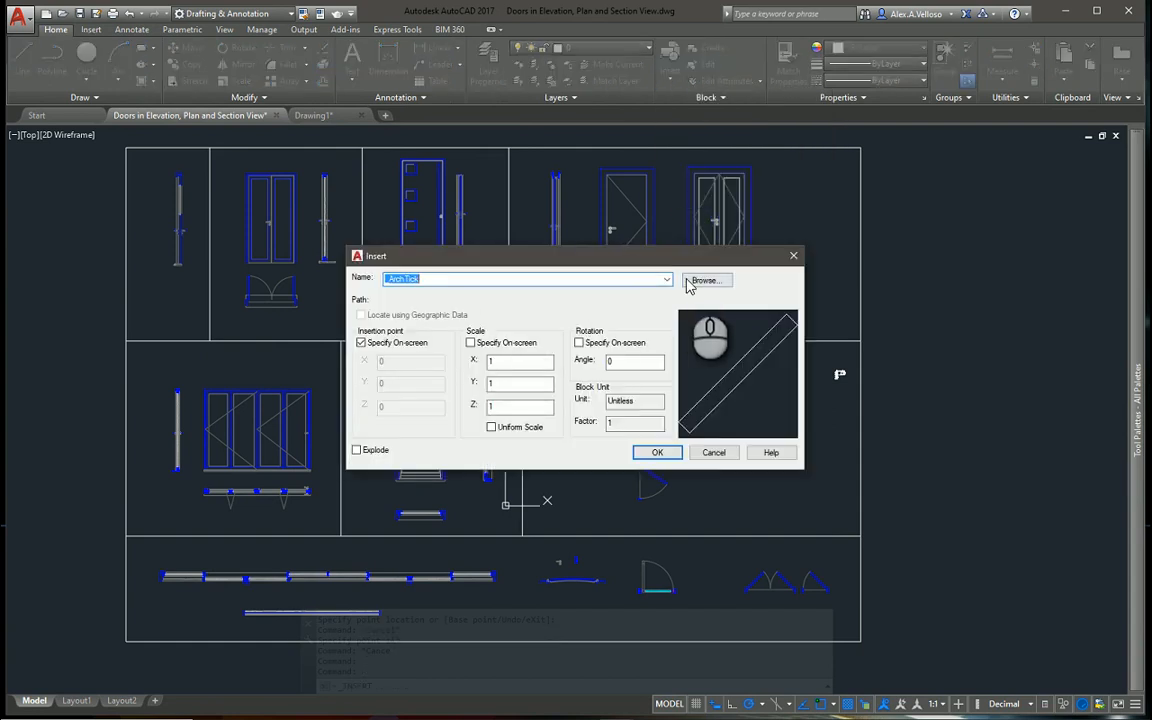
pyautogui.click(689, 281)
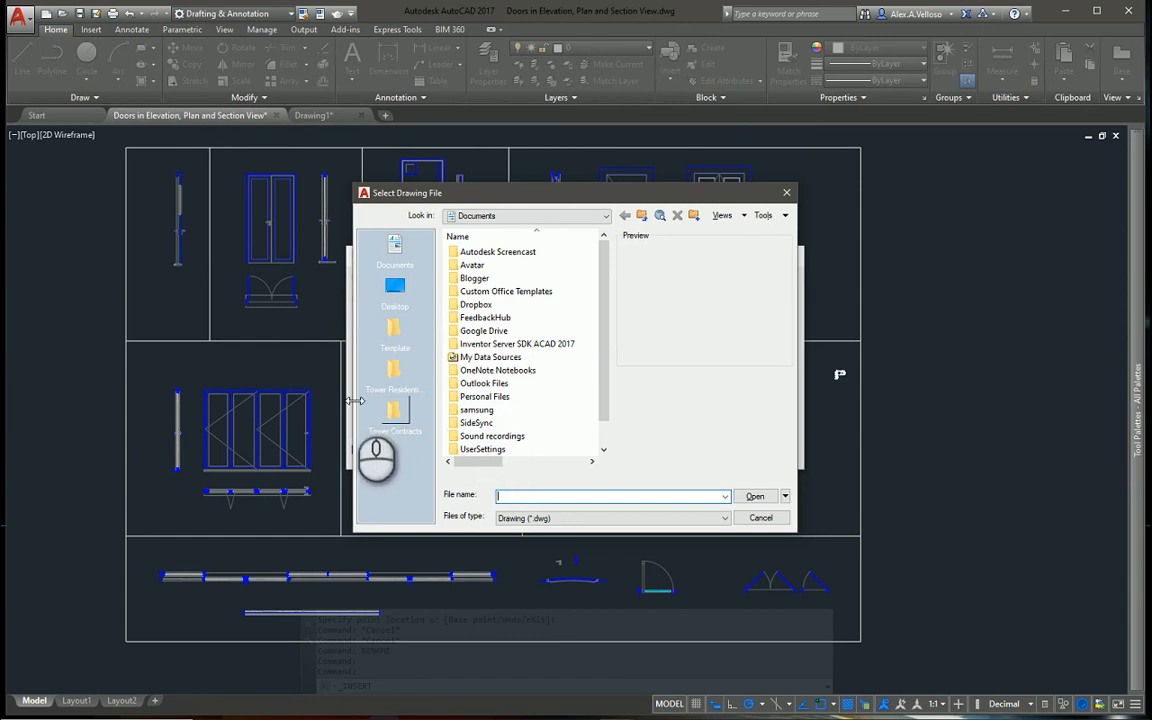
pyautogui.click(786, 192)
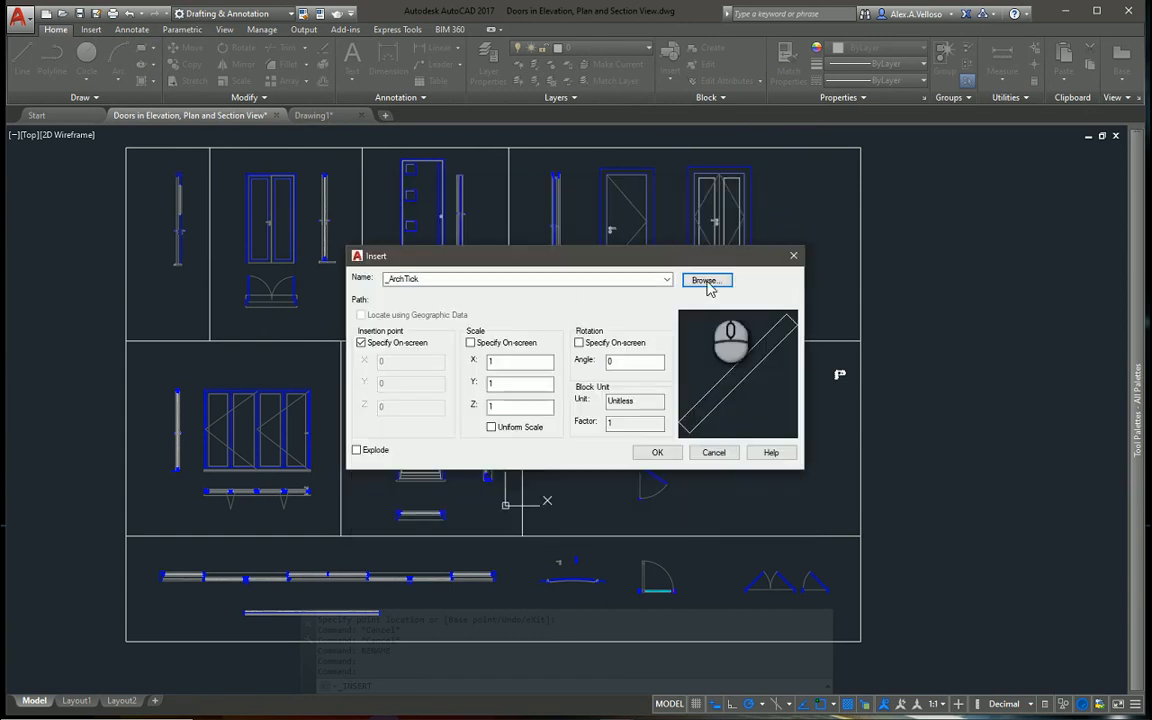
pyautogui.click(794, 255)
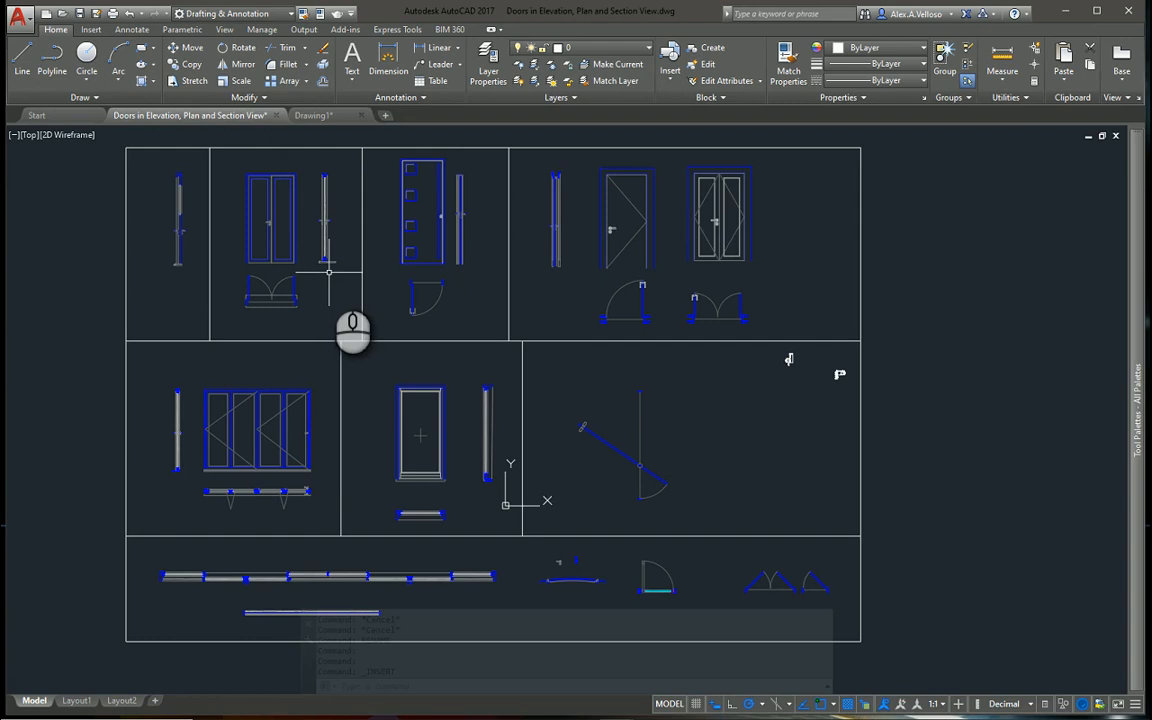
# Open the external French door elevation block in the Block Editor
pyautogui.moveTo(227, 300)
pyautogui.mouseDown(button='middle')
pyautogui.moveTo(238, 321)
pyautogui.moveTo(229, 309)
pyautogui.mouseUp(button='middle')
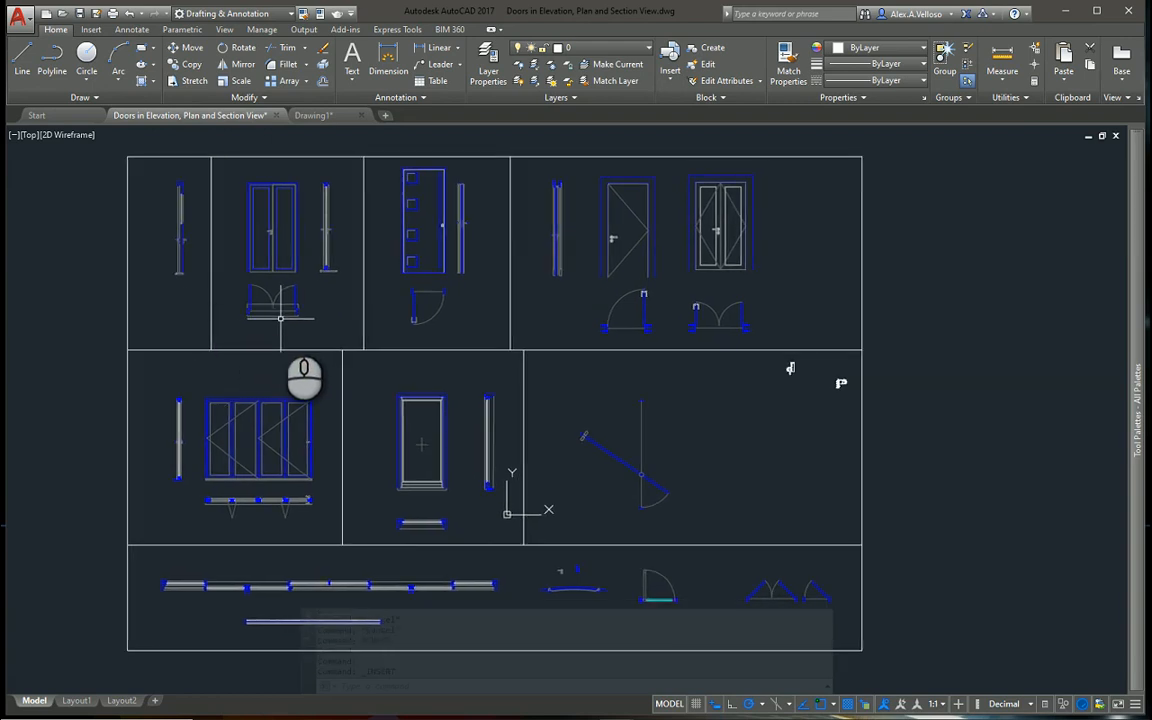
pyautogui.moveTo(283, 317)
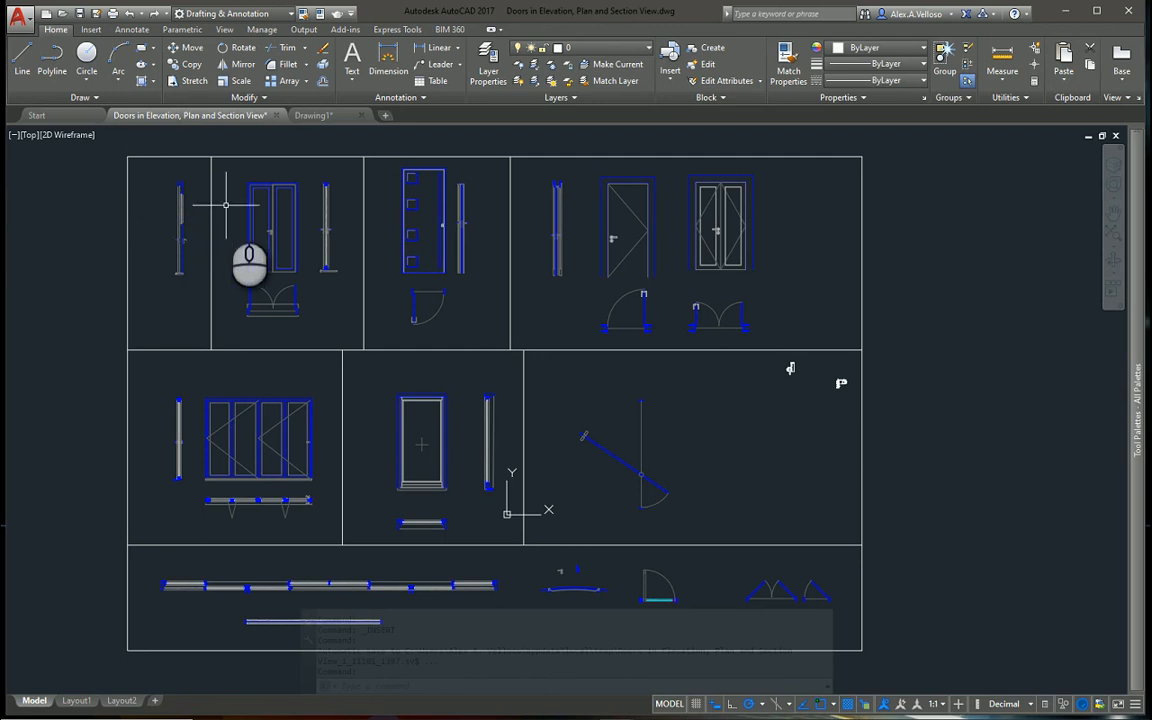
pyautogui.click(270, 228)
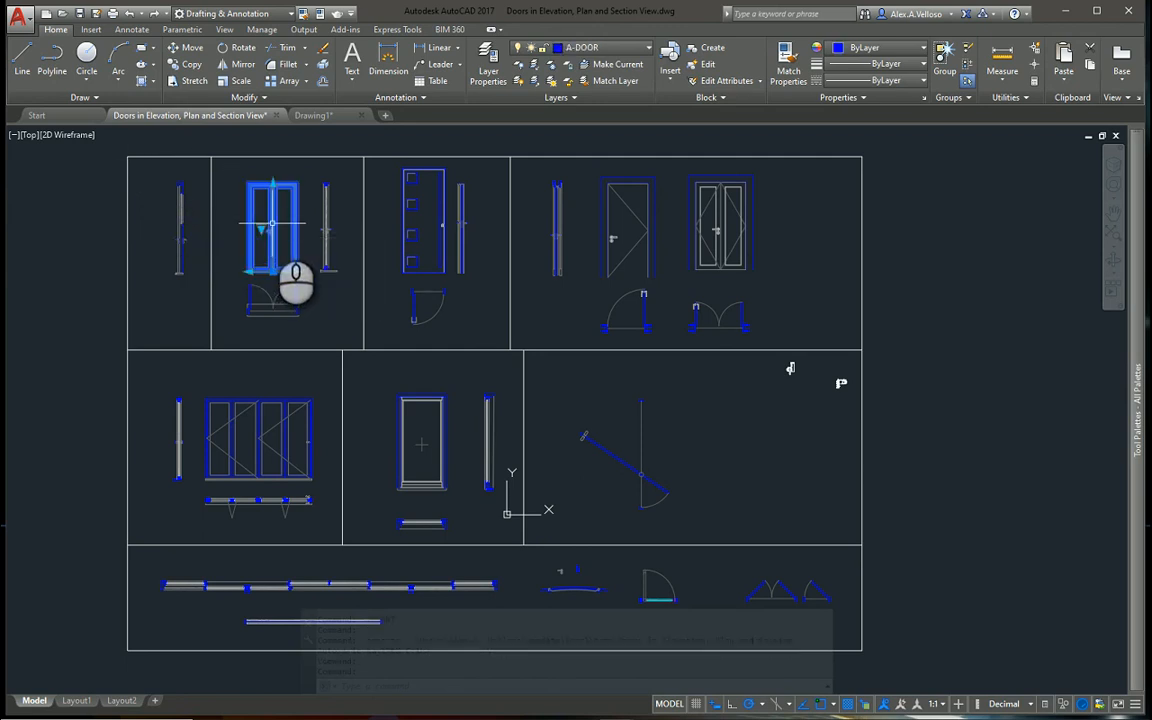
pyautogui.moveTo(272, 223)
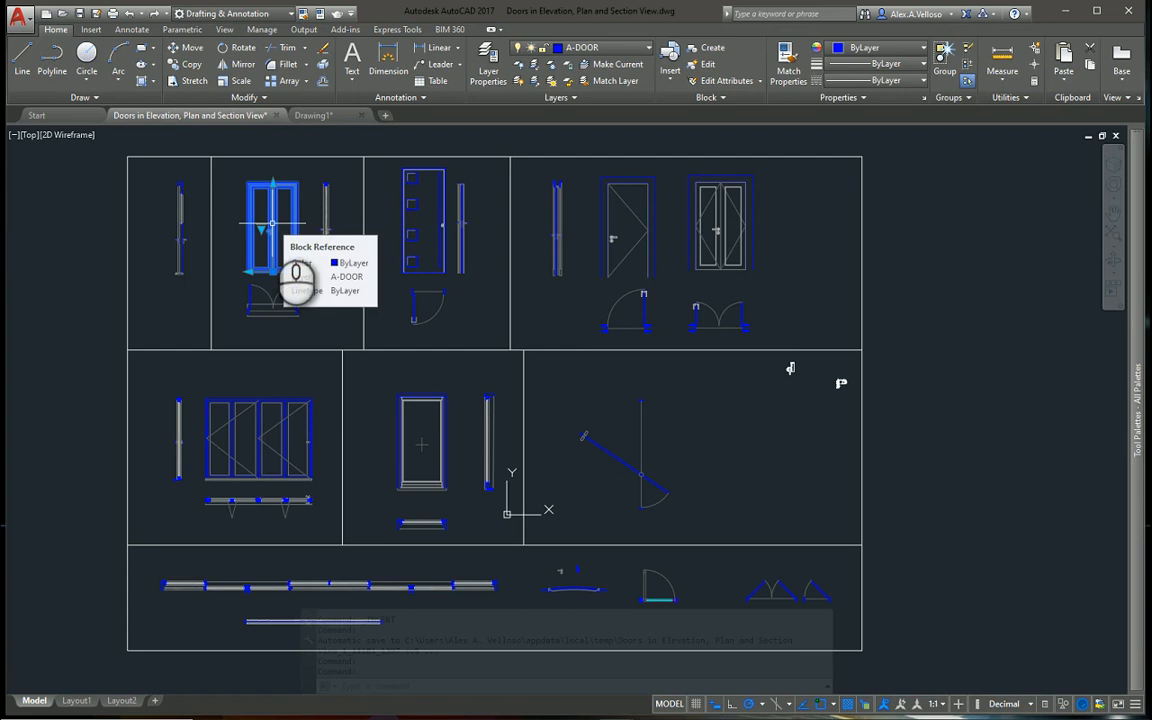
pyautogui.rightClick(272, 223)
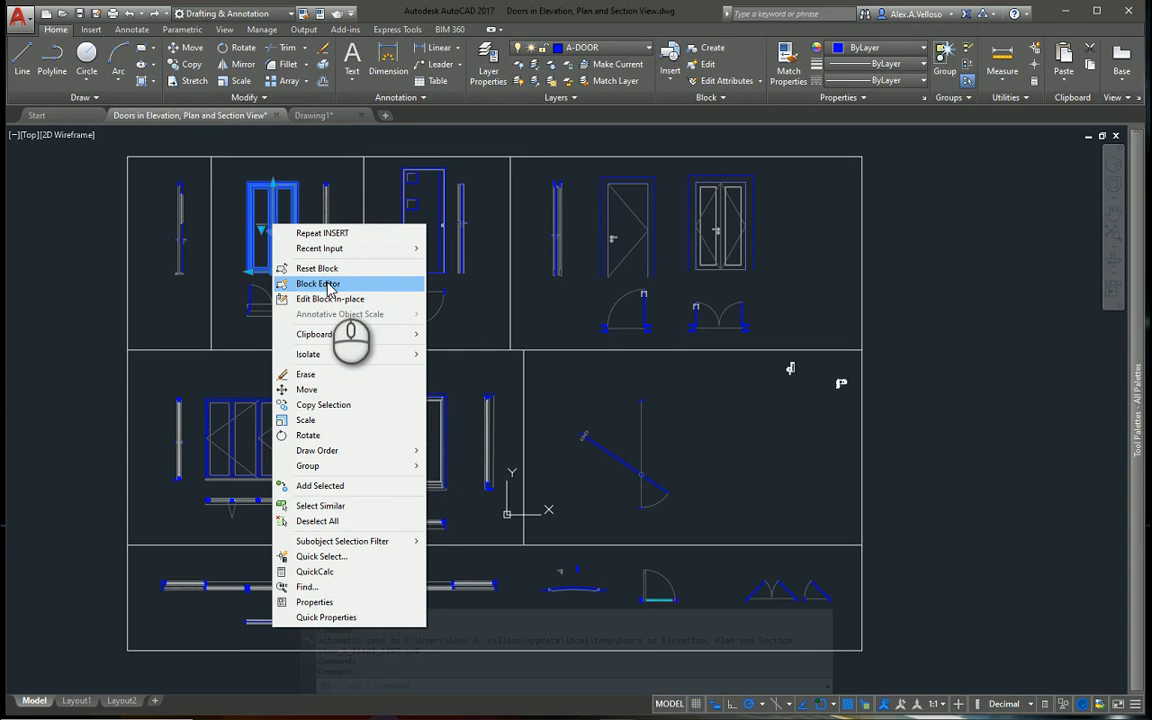
pyautogui.click(341, 284)
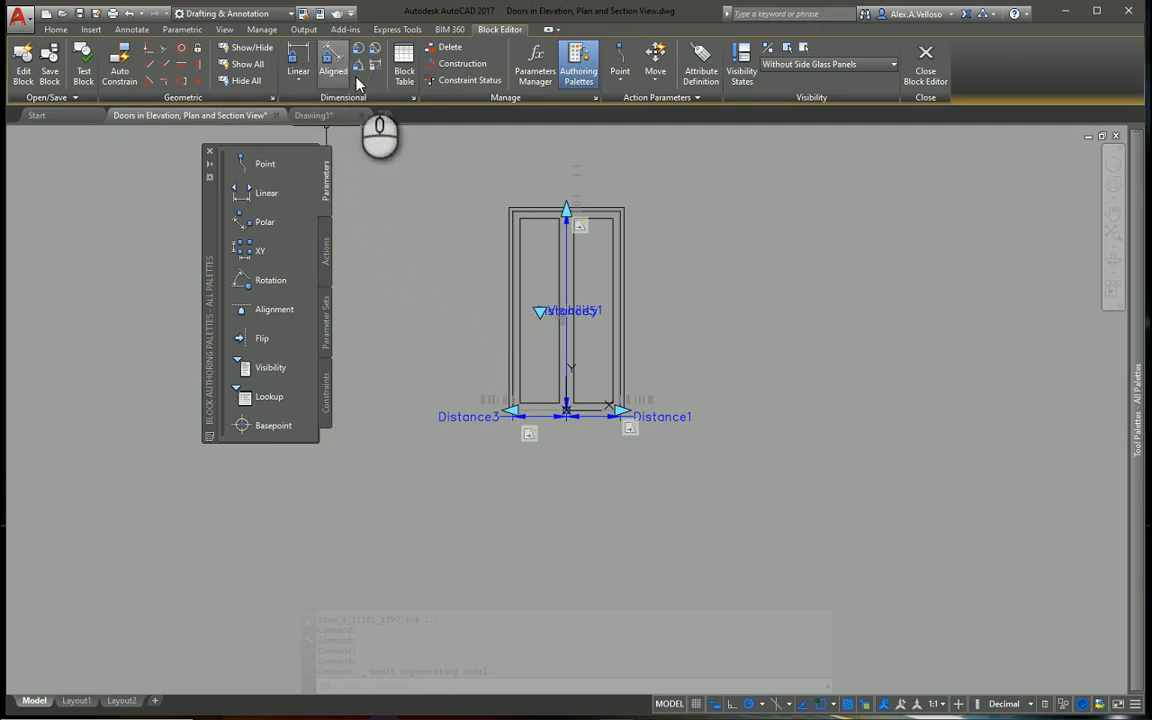
# Display the block's properties and review the available block units, leaving without choosing another unit
pyautogui.click(320, 13)
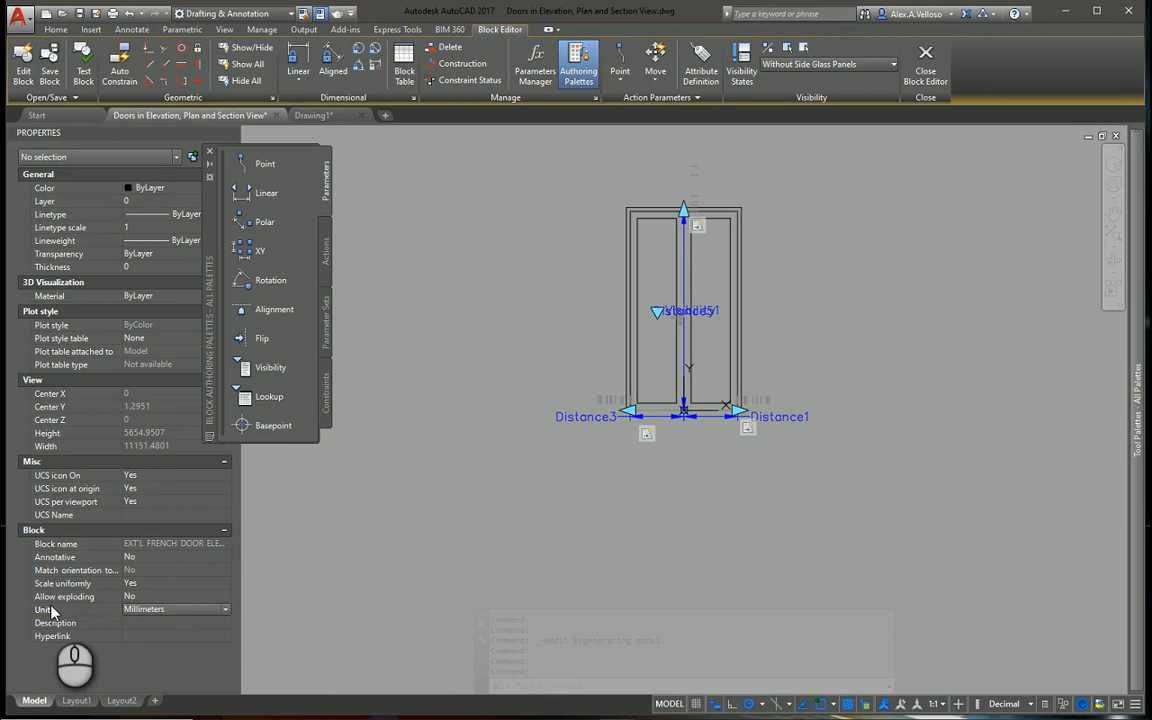
pyautogui.click(223, 615)
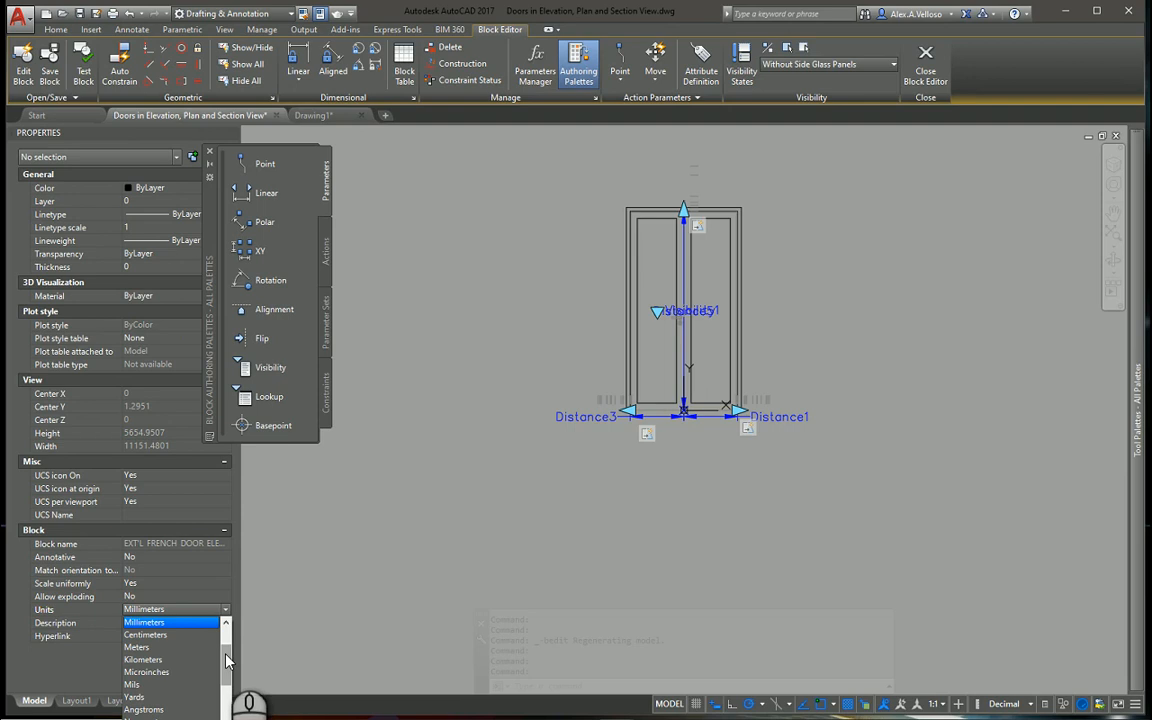
pyautogui.moveTo(225, 660); pyautogui.dragTo(226, 632)
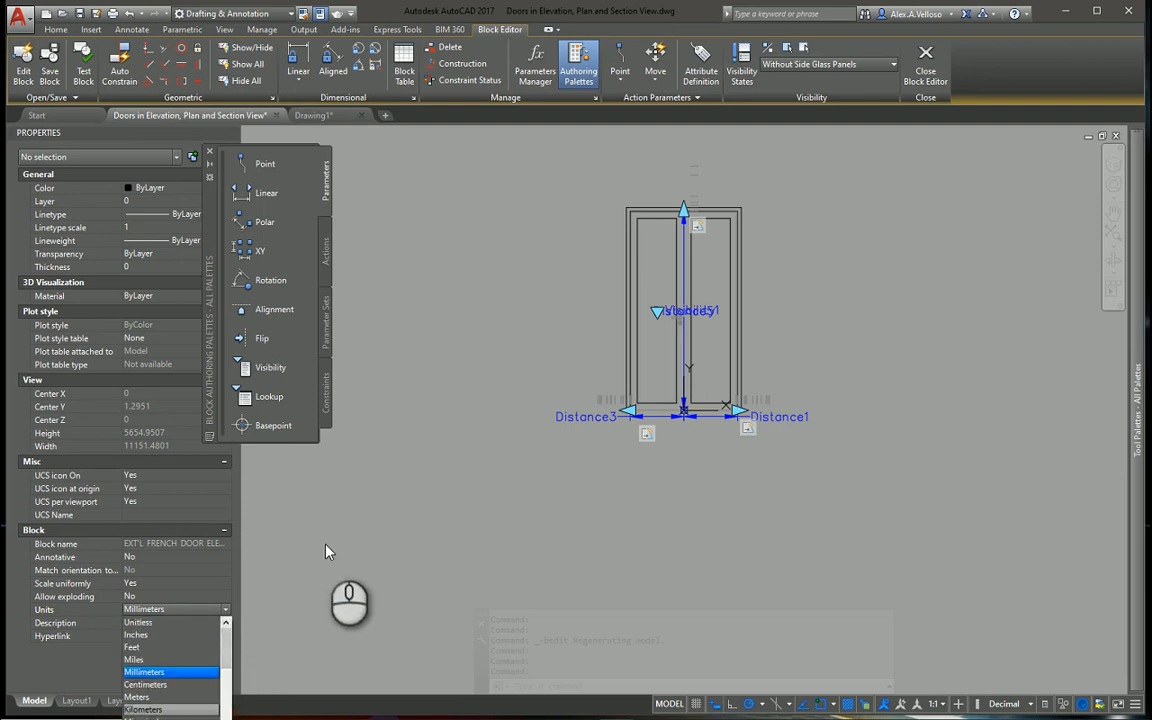
pyautogui.click(326, 551)
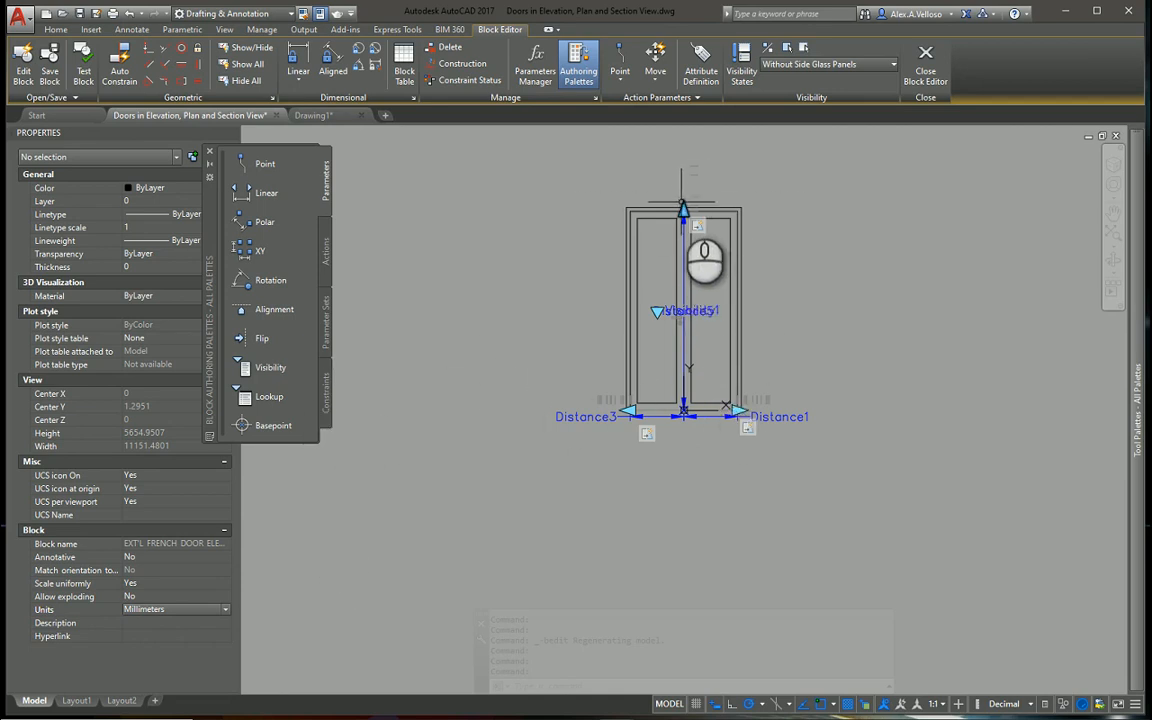
# Inspect the properties of the linear grip at the top of the door, moving the authoring palettes clear of them, and deselect it
pyautogui.click(683, 208)
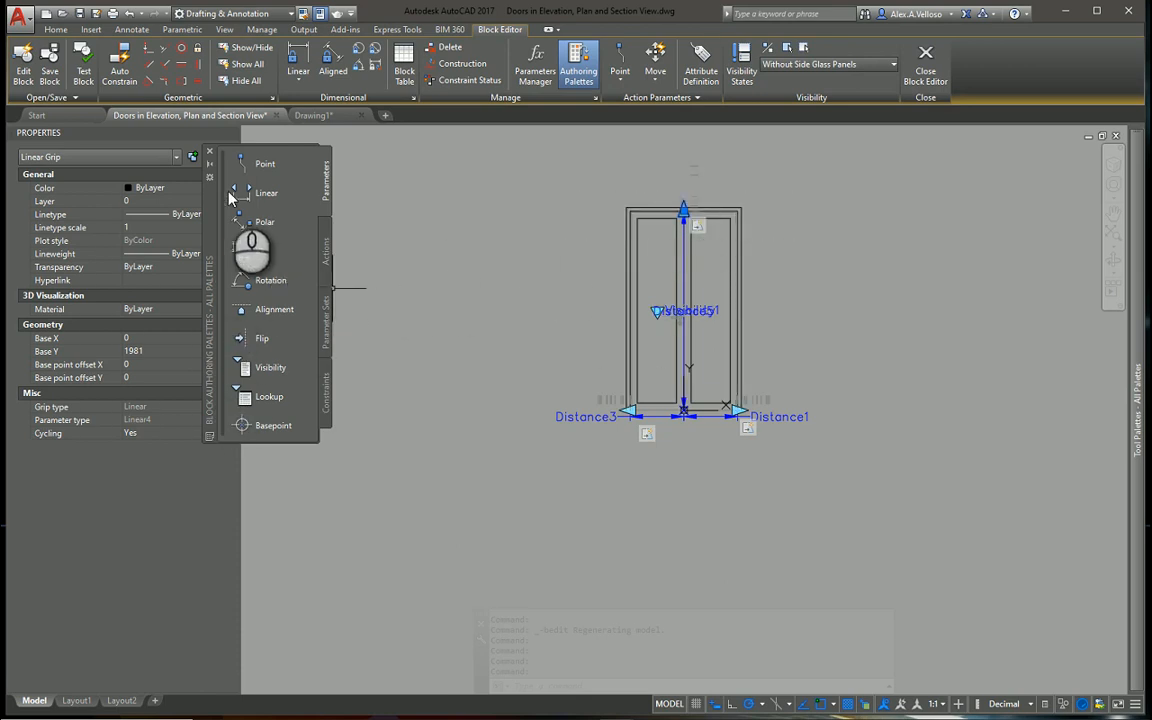
pyautogui.moveTo(211, 200); pyautogui.dragTo(279, 224)
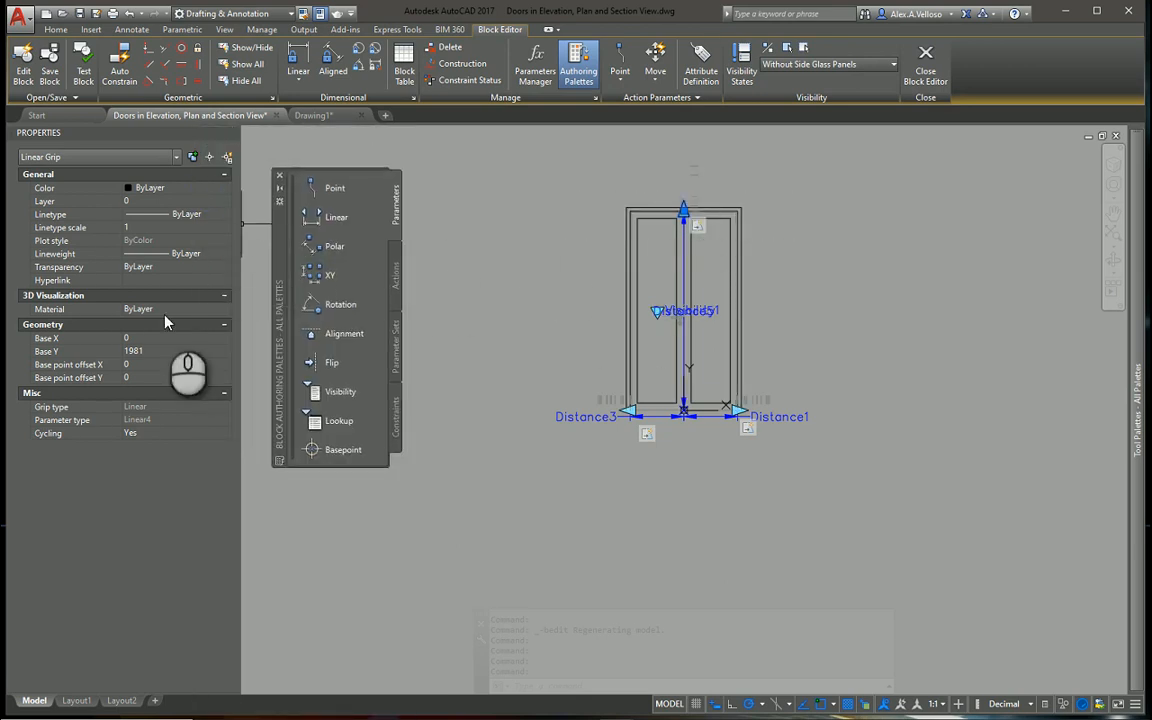
pyautogui.click(344, 333)
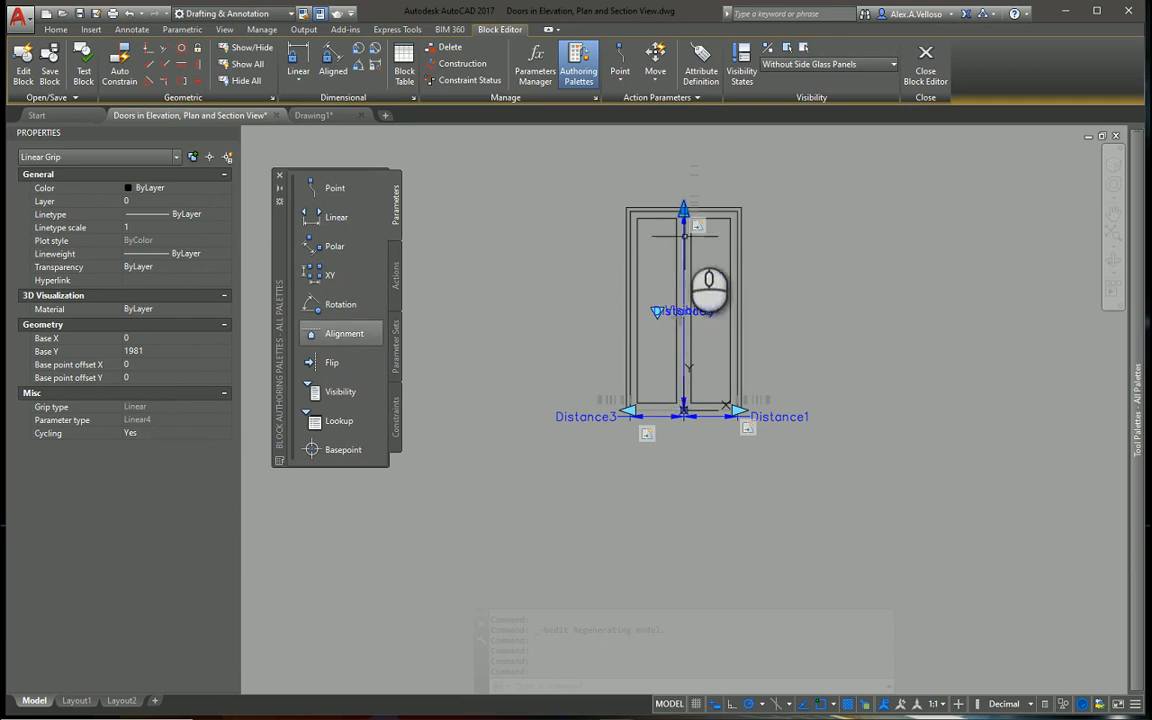
pyautogui.press('Escape')
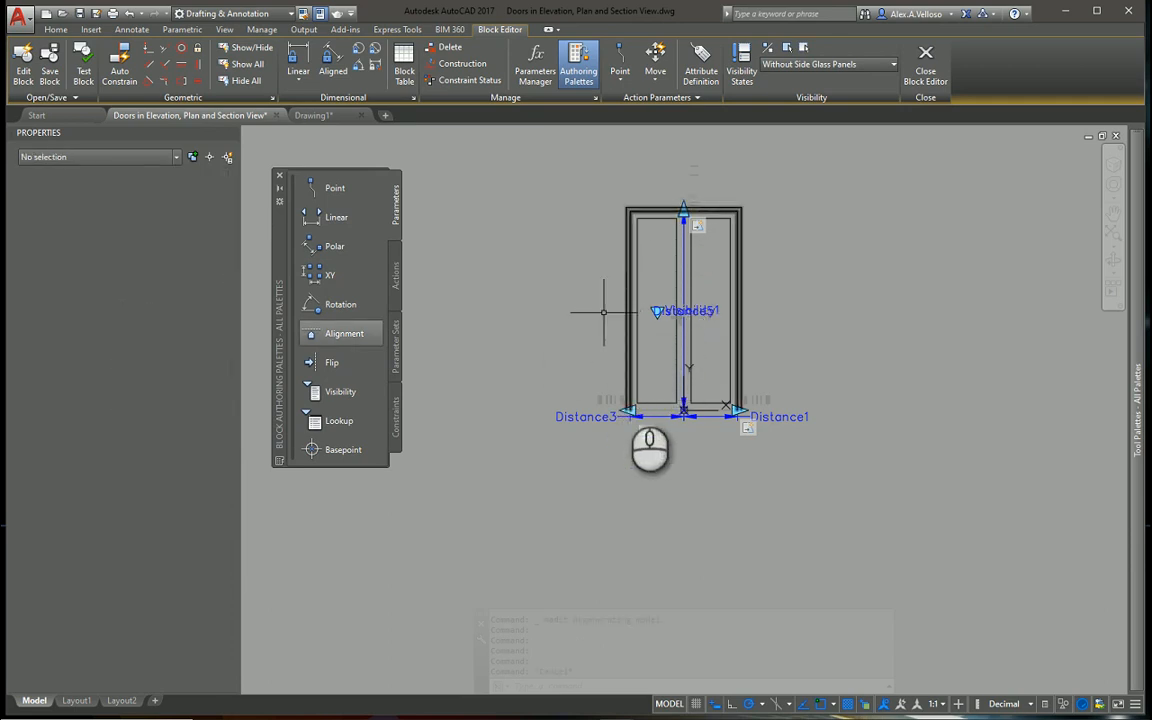
# Select the vertical Distance5 parameter, review its distance value list by highlighting 2340, and cancel out of the list
pyautogui.click(684, 398)
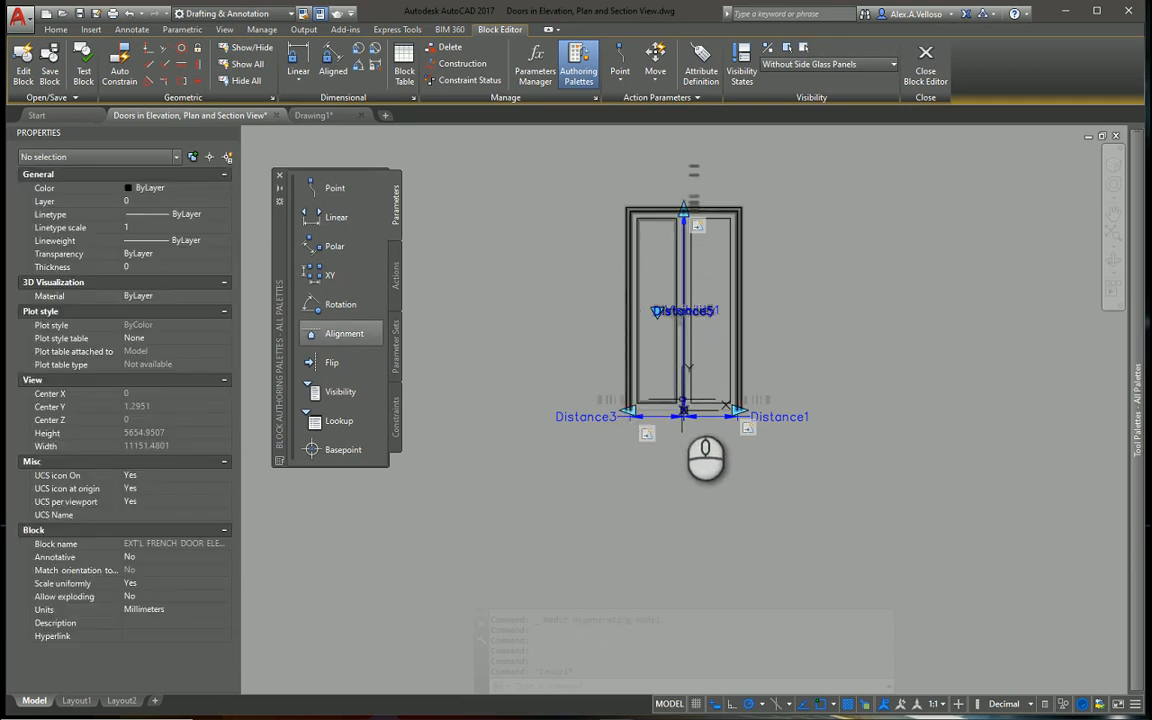
pyautogui.scroll(5, 684, 400)
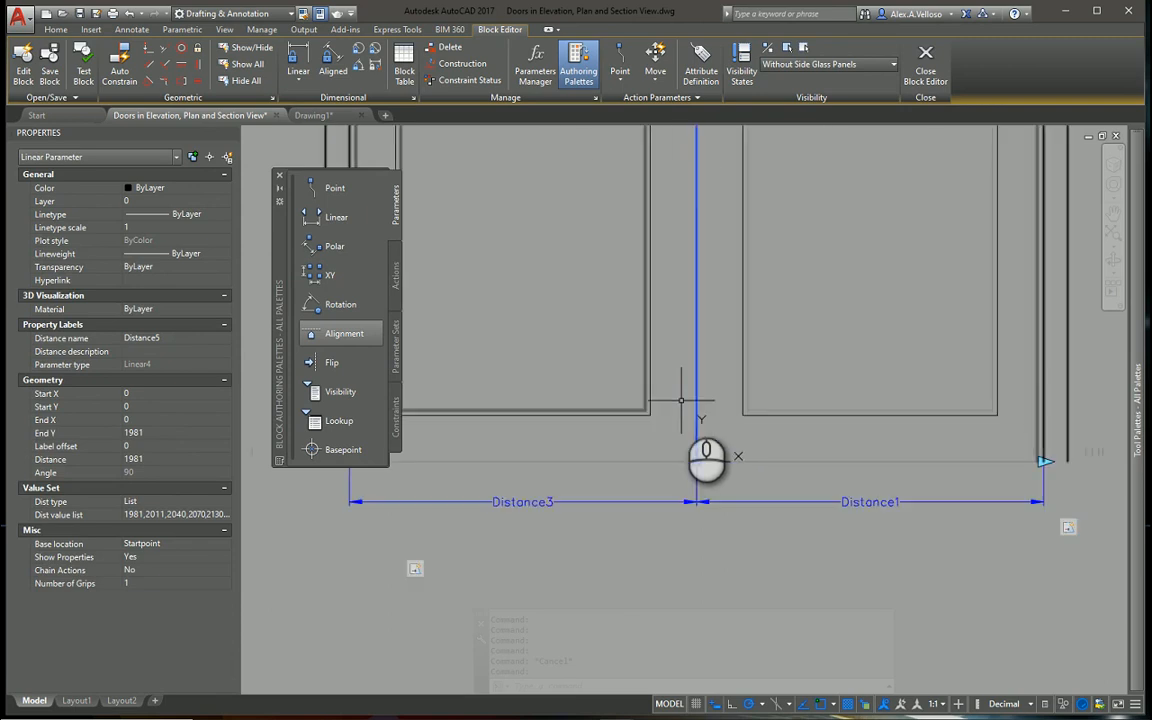
pyautogui.press('Escape')
pyautogui.scroll(6, 689, 417)
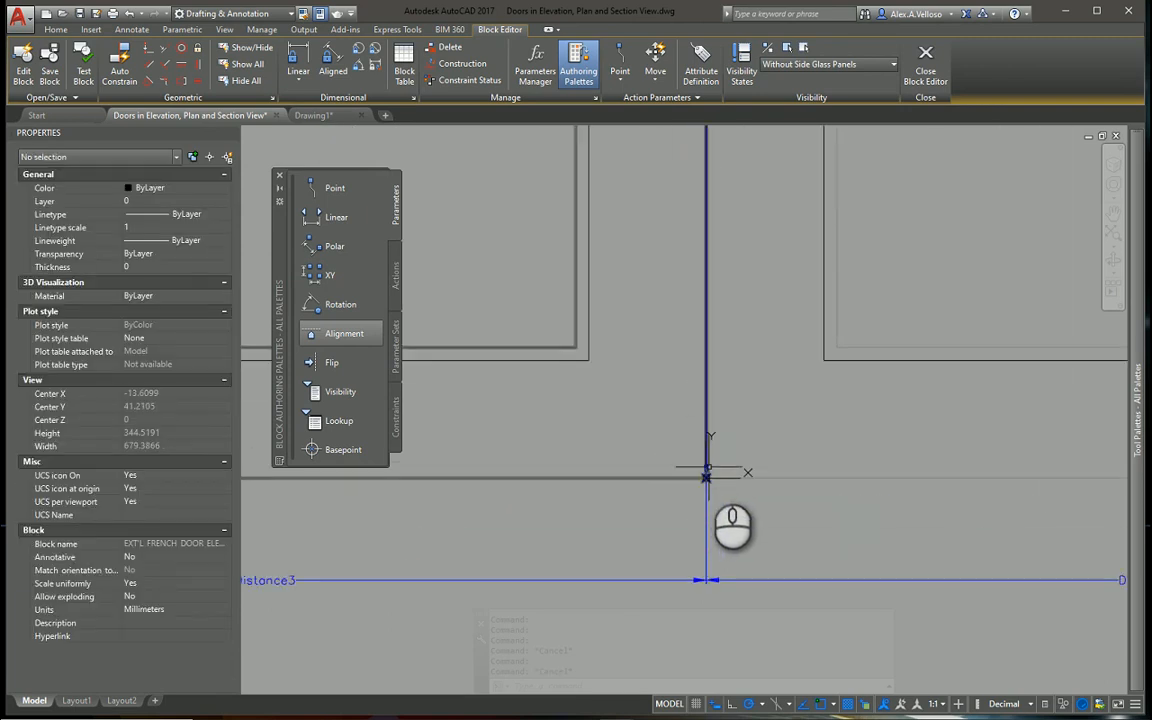
pyautogui.click(706, 472)
pyautogui.scroll(-10, 700, 466)
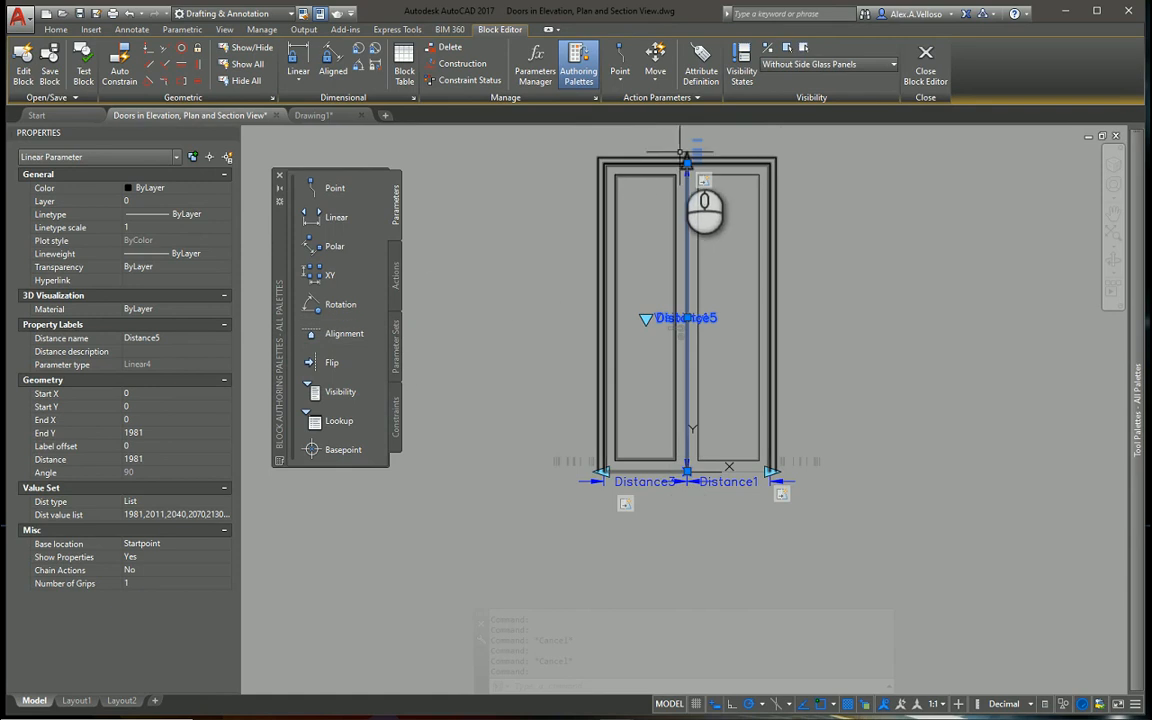
pyautogui.scroll(2, 686, 168)
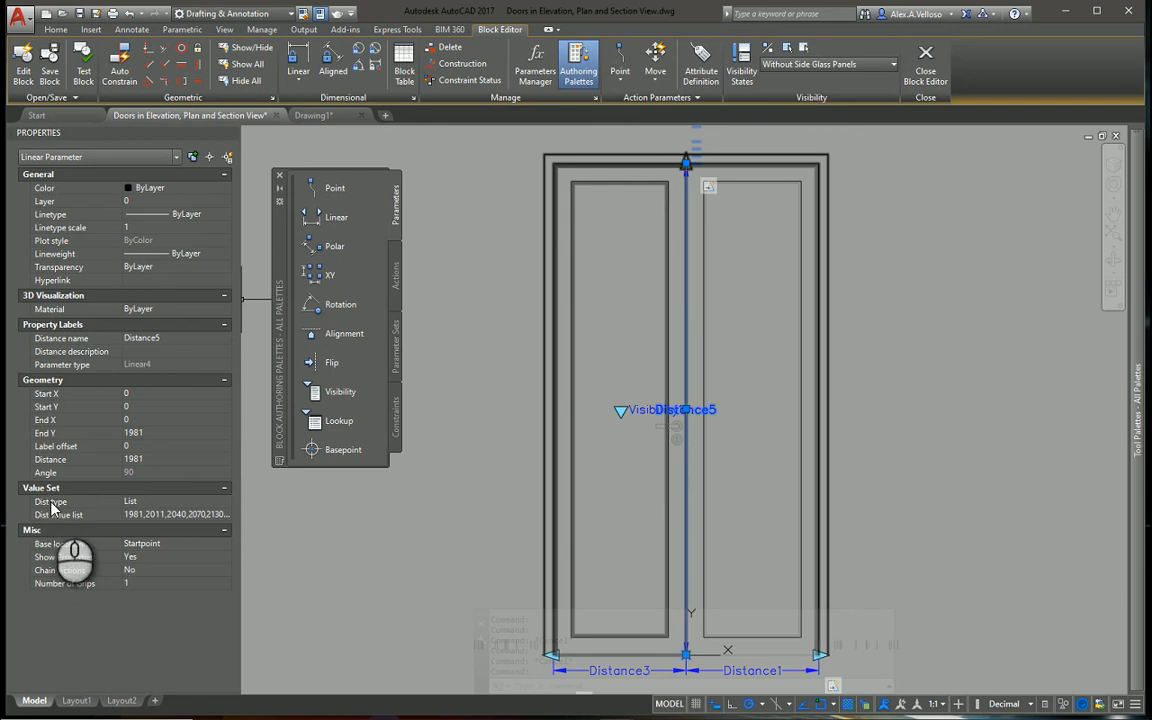
pyautogui.click(175, 515)
pyautogui.click(225, 516)
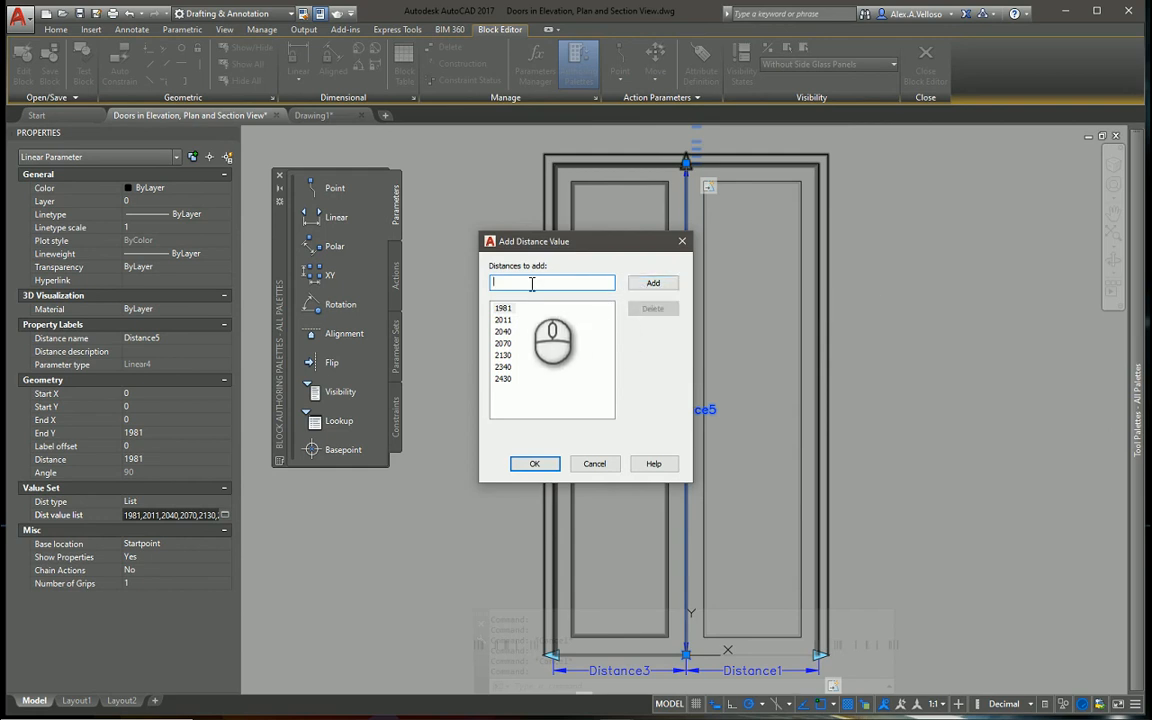
pyautogui.click(502, 367)
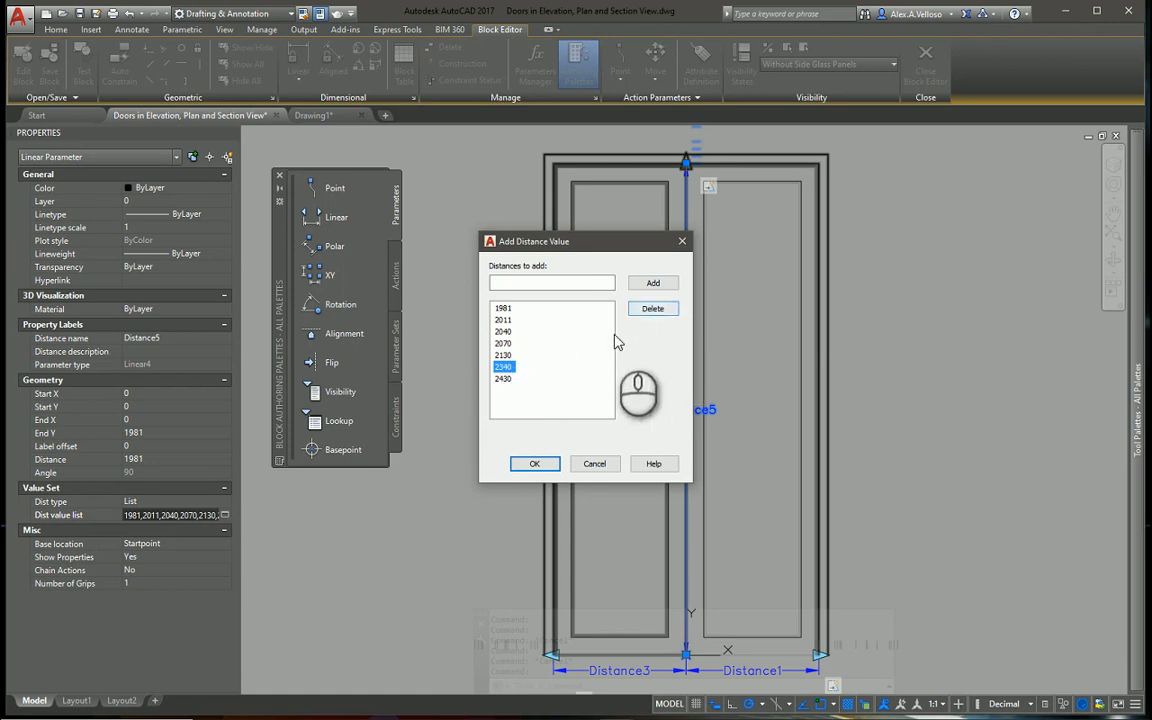
pyautogui.click(600, 464)
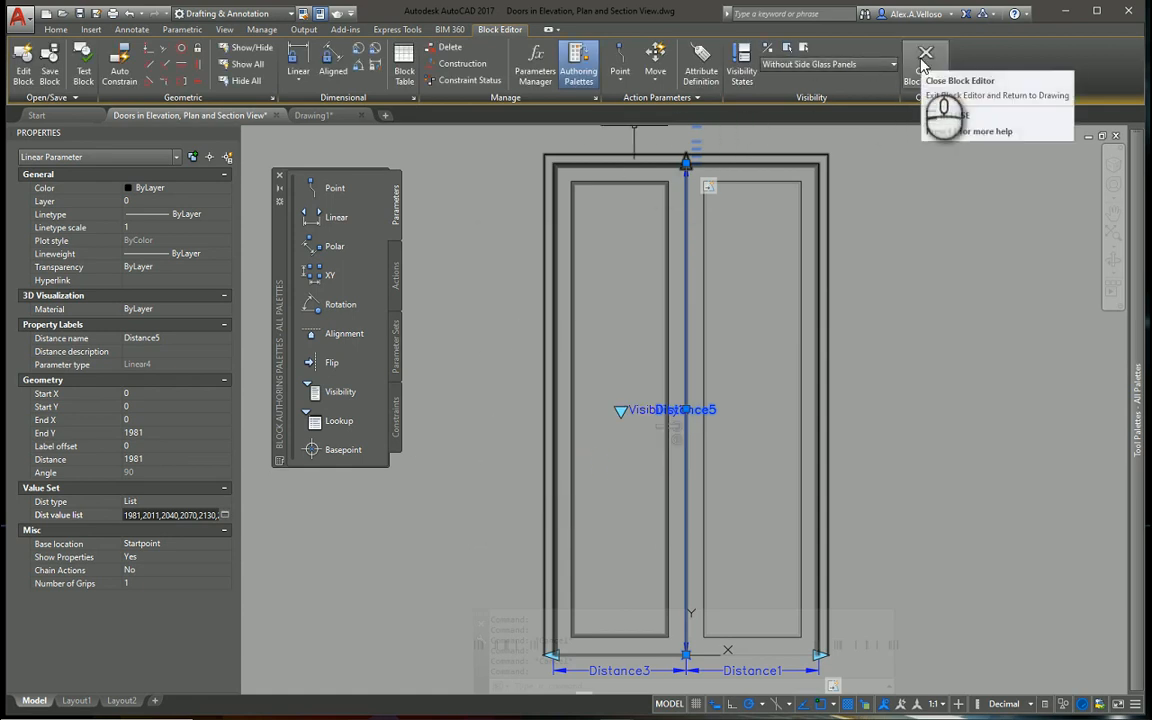
# Exit the Block Editor back to the door library drawing and hide the object properties
pyautogui.click(924, 64)
pyautogui.click(530, 388)
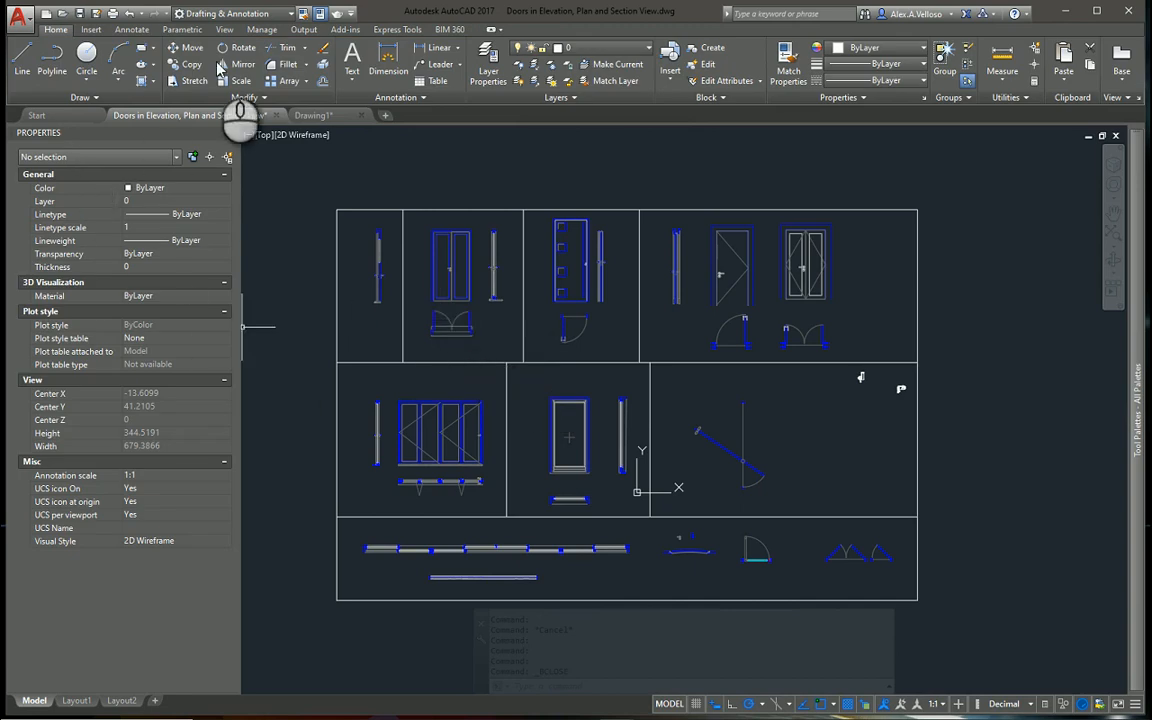
pyautogui.click(320, 14)
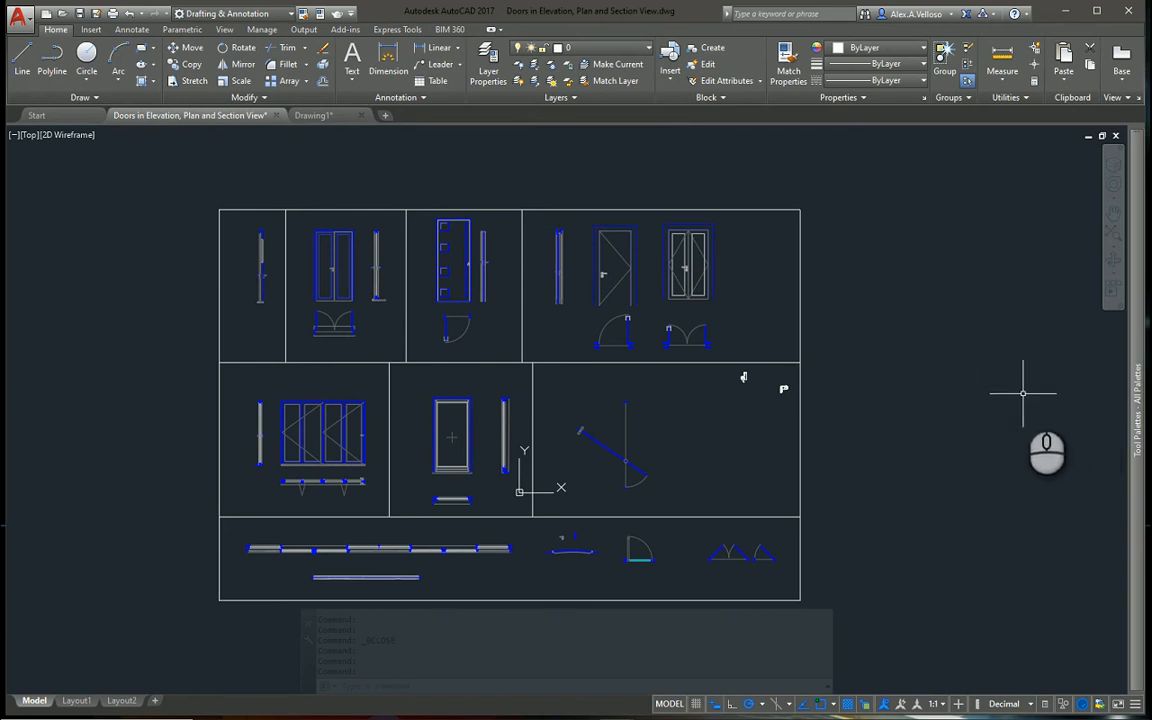
pyautogui.moveTo(1141, 428)
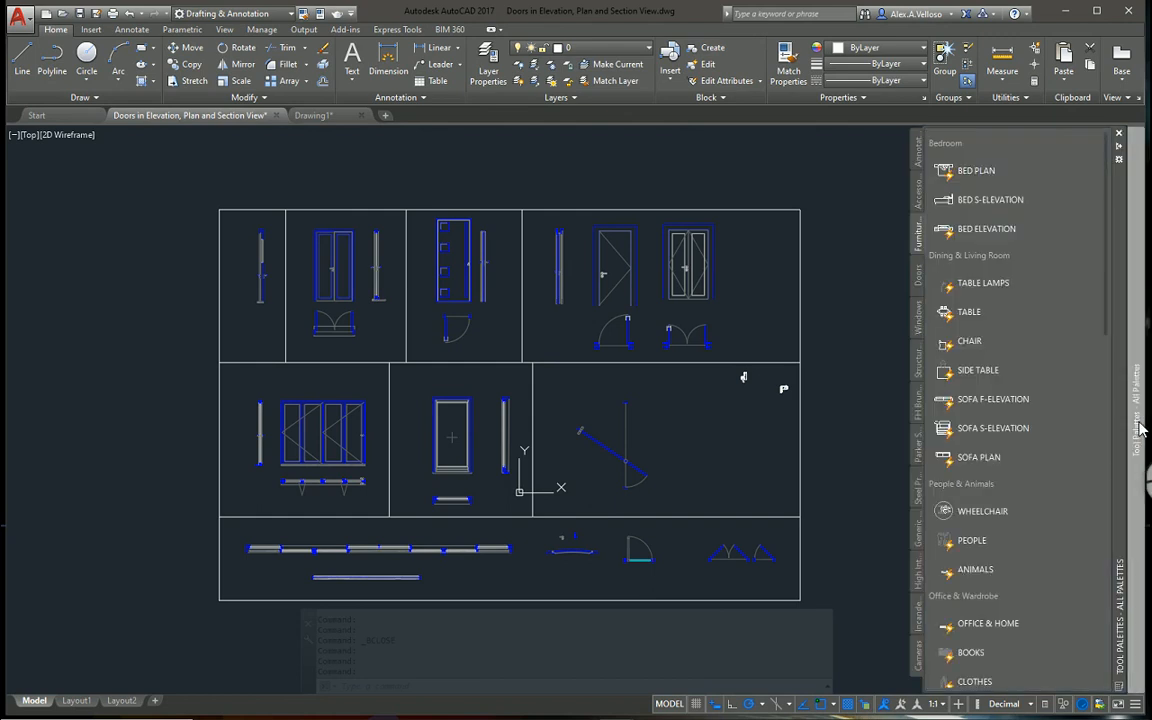
pyautogui.click(950, 170)
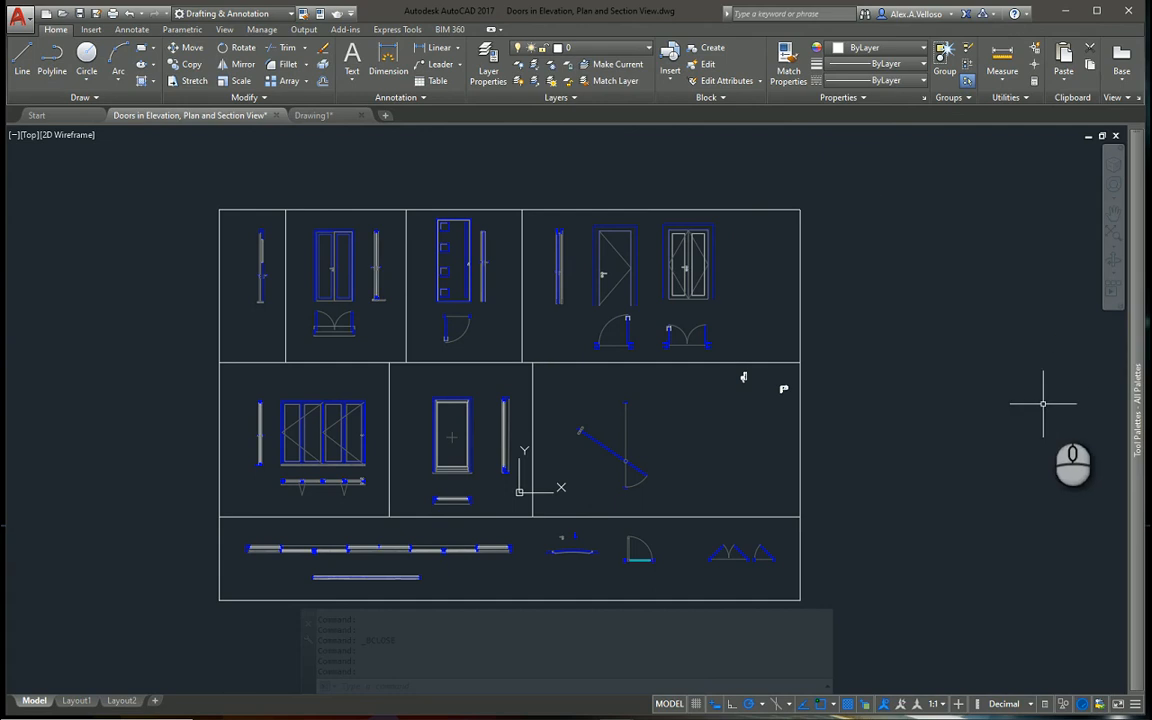
pyautogui.moveTo(1137, 414)
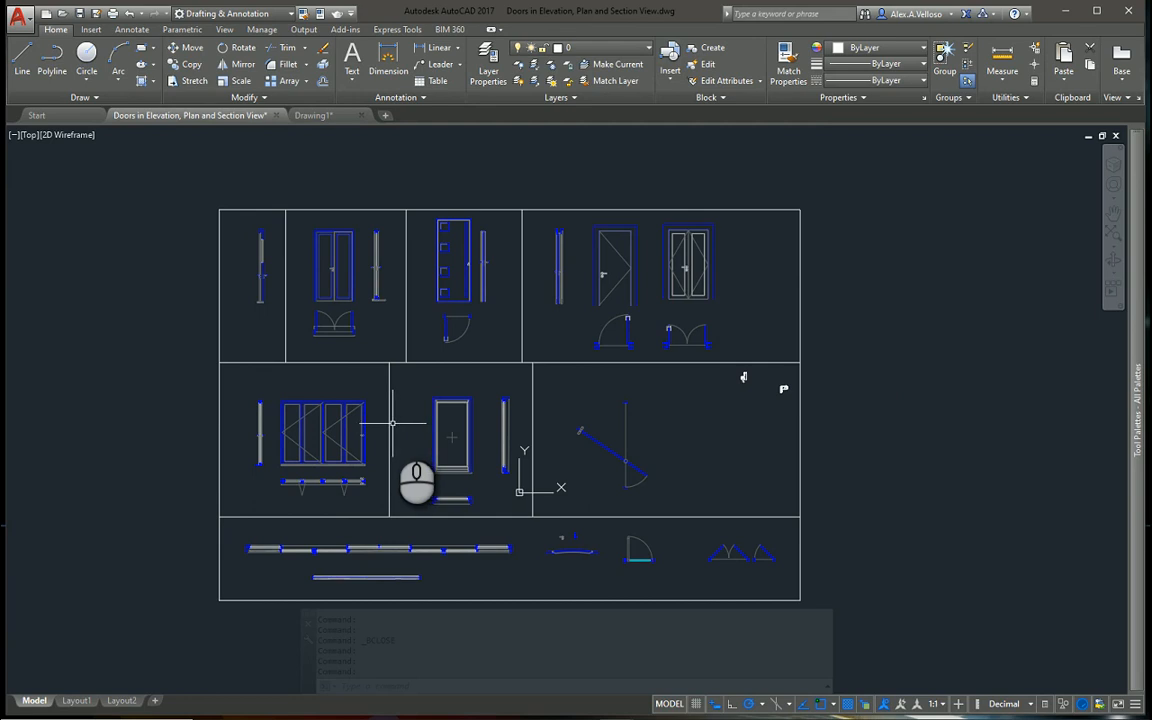
pyautogui.click(450, 415)
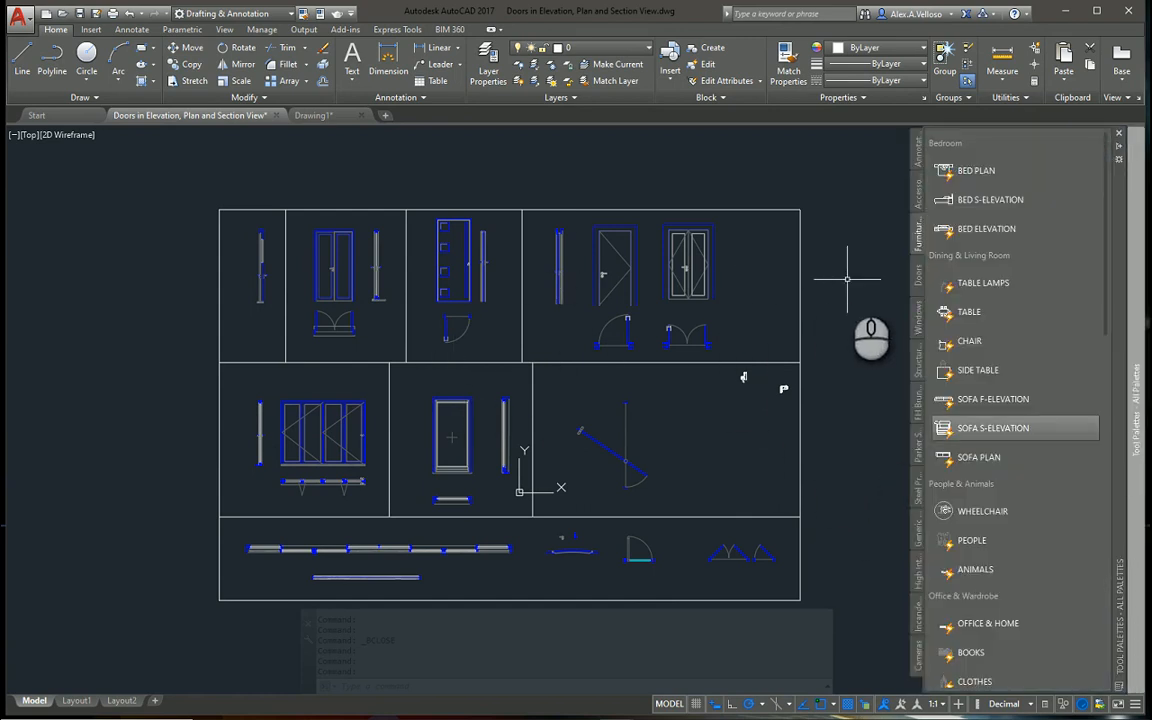
# Browse the Annotation, Accessories, Furniture, Doors, Windows and Structural Blocks tool palettes
pyautogui.click(919, 150)
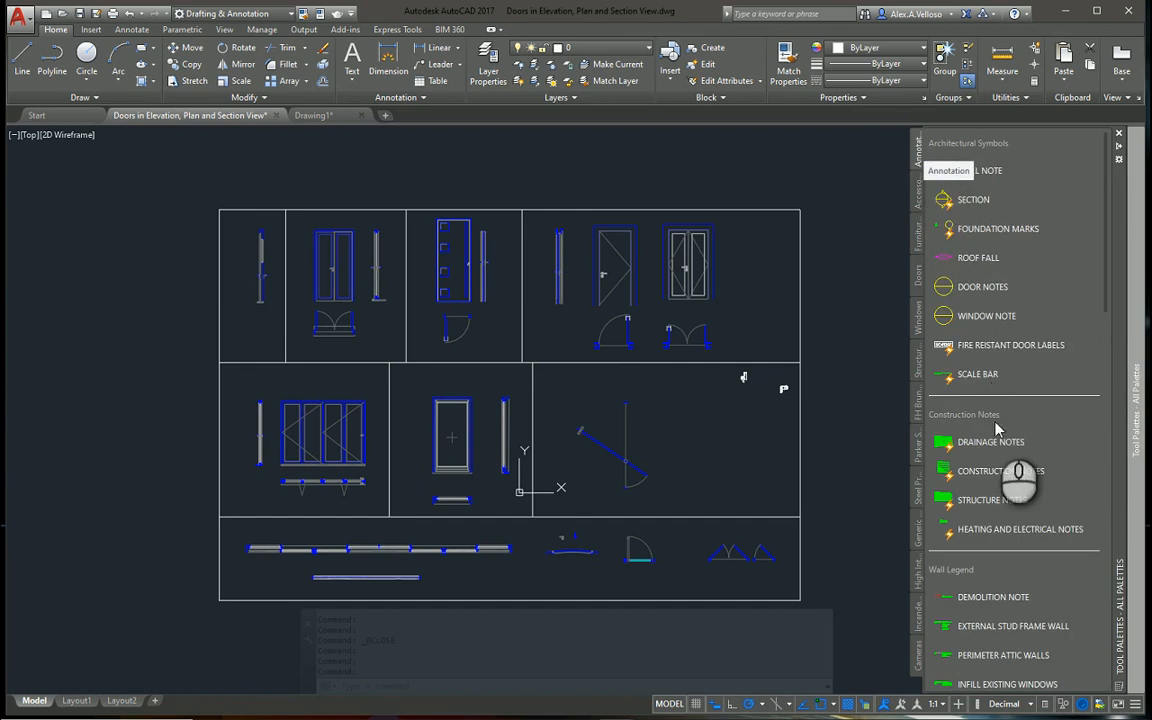
pyautogui.click(919, 188)
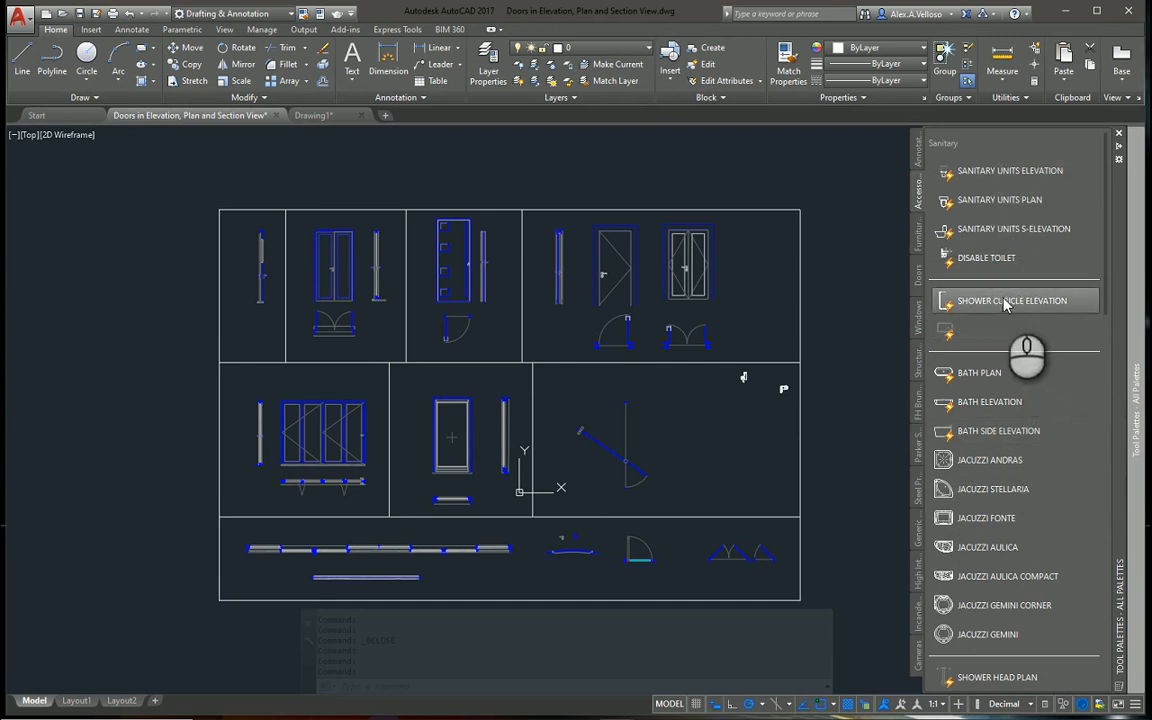
pyautogui.click(918, 237)
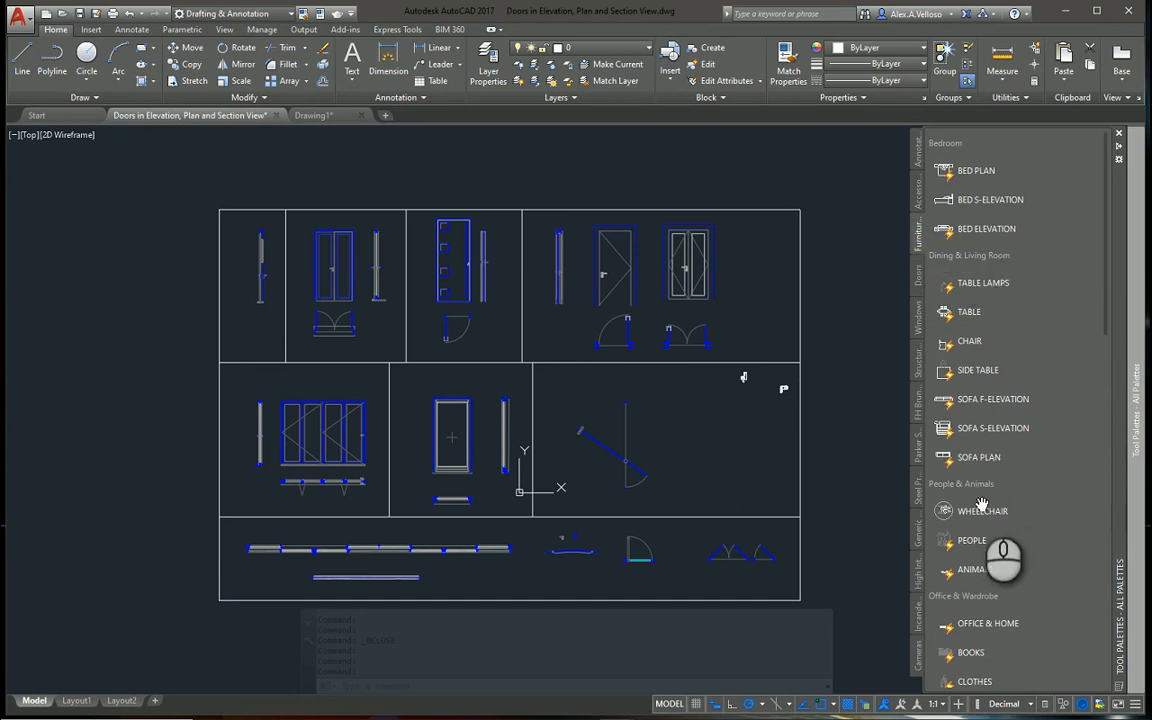
pyautogui.click(918, 278)
pyautogui.click(917, 320)
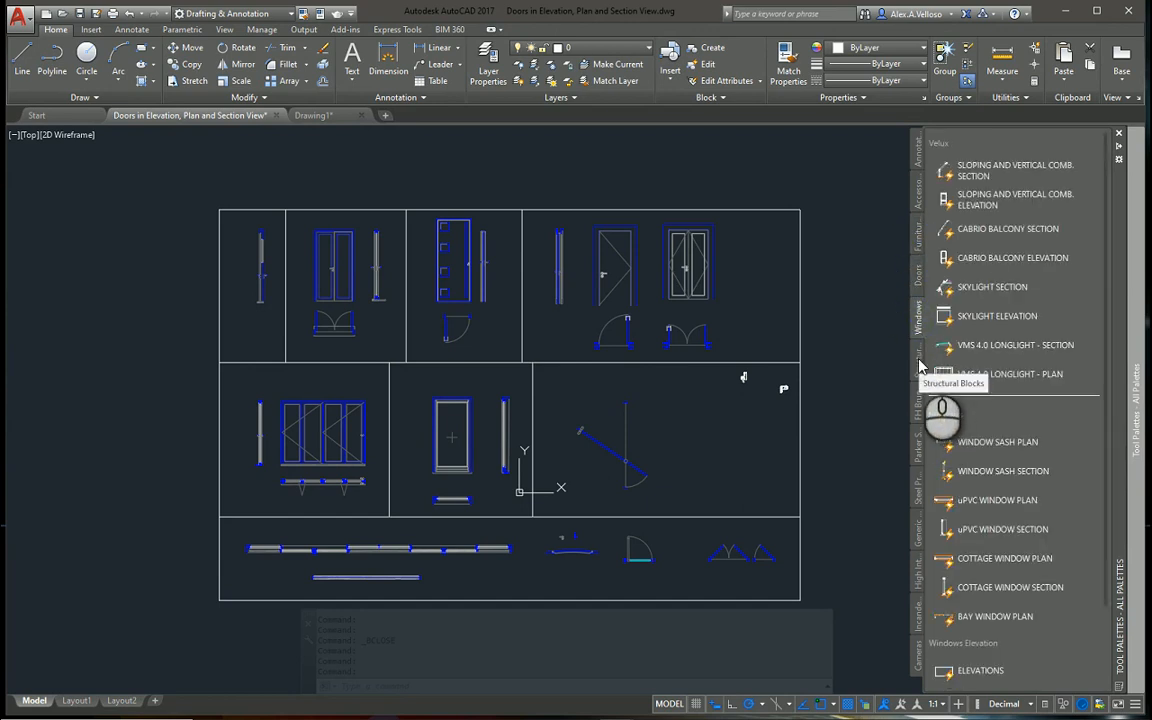
pyautogui.click(920, 362)
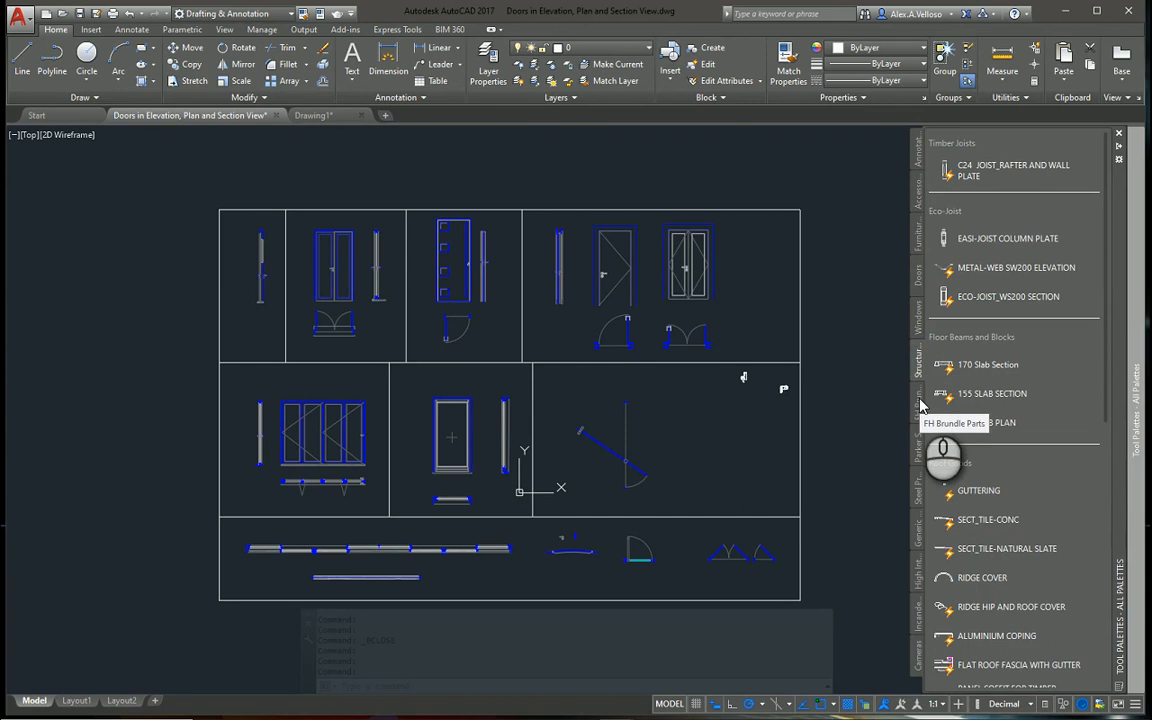
# Browse the FH Brundle Parts, Parker Steel, Steel Profiles & Fixings, lights and Cameras tool palettes
pyautogui.click(922, 405)
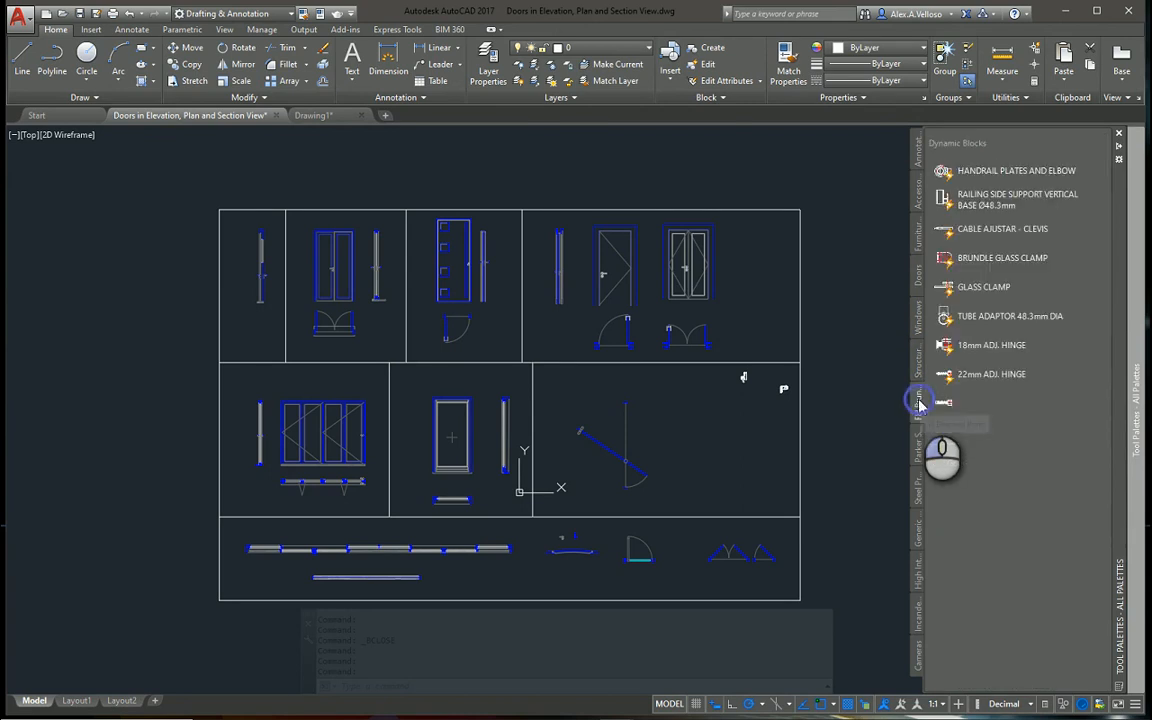
pyautogui.click(918, 449)
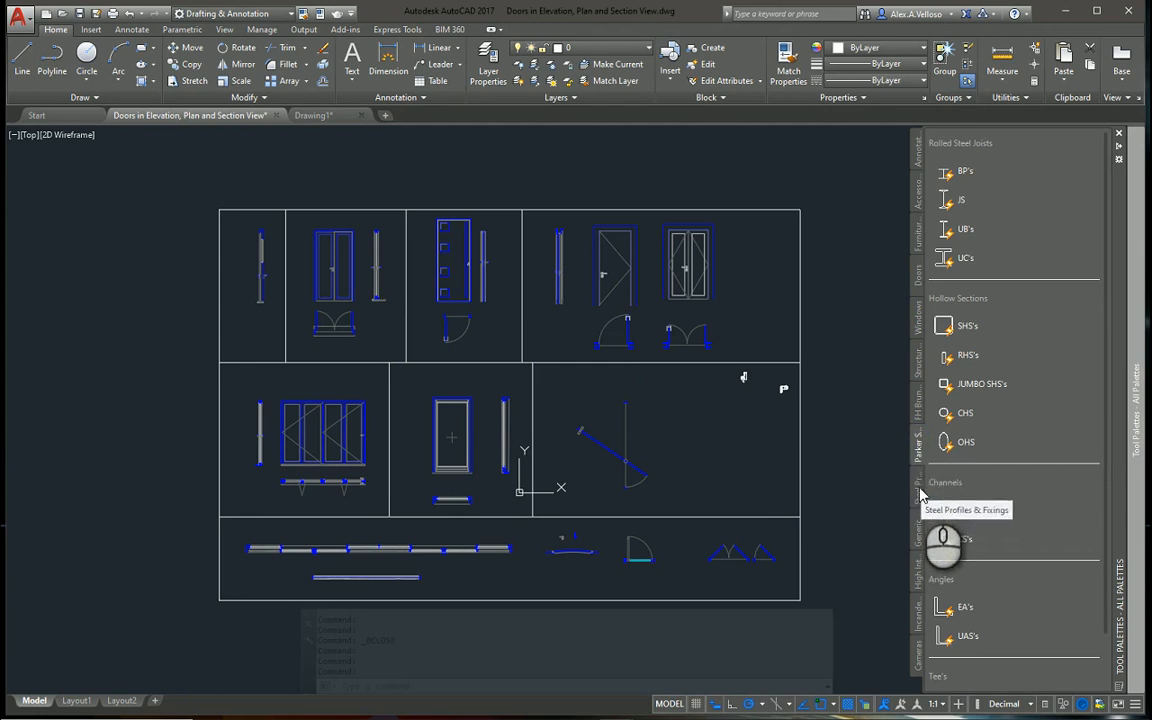
pyautogui.click(918, 493)
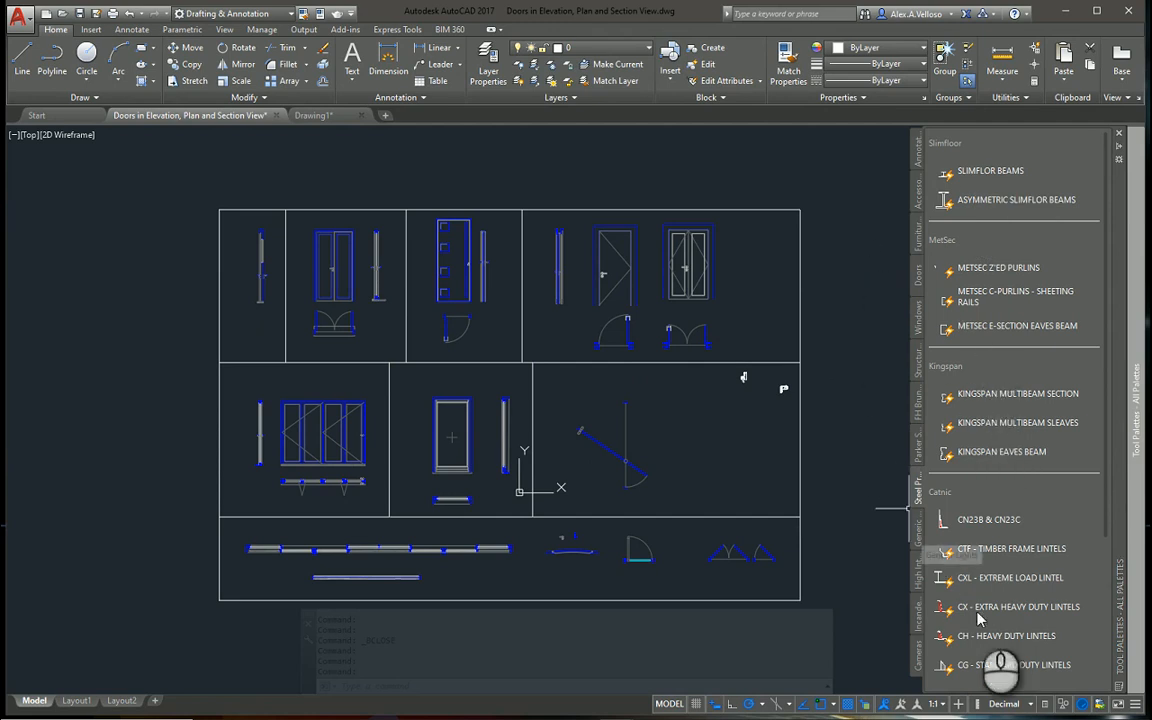
pyautogui.click(917, 538)
pyautogui.click(919, 576)
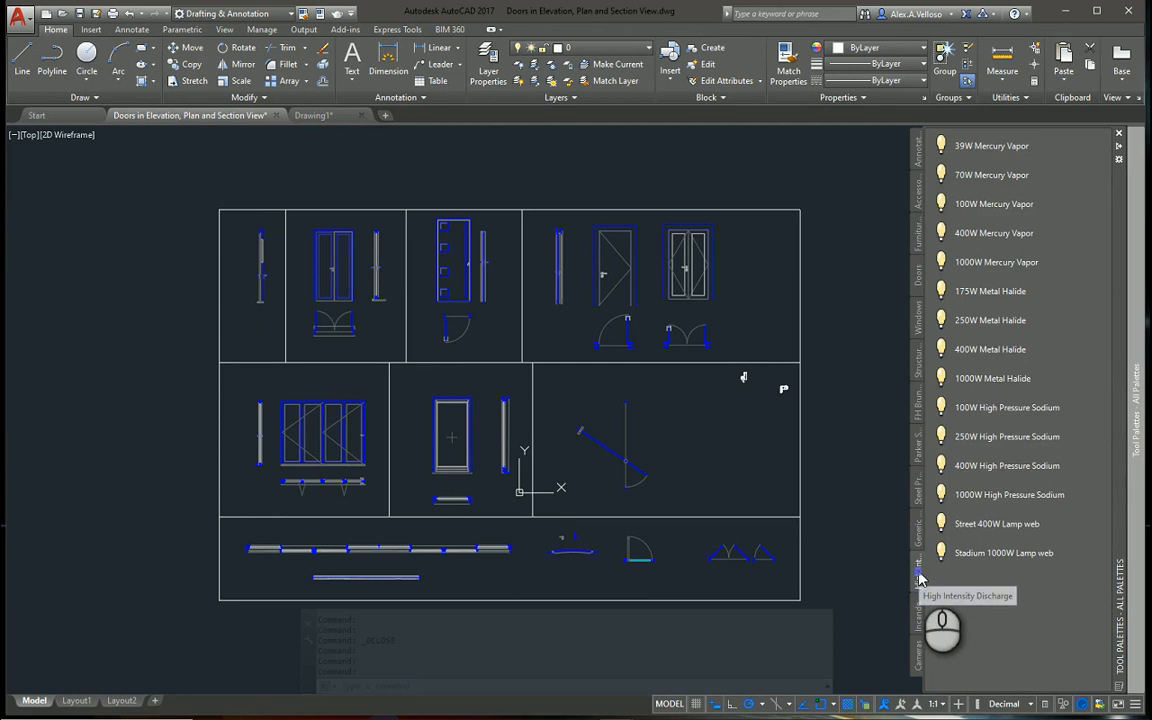
pyautogui.click(918, 612)
pyautogui.click(920, 660)
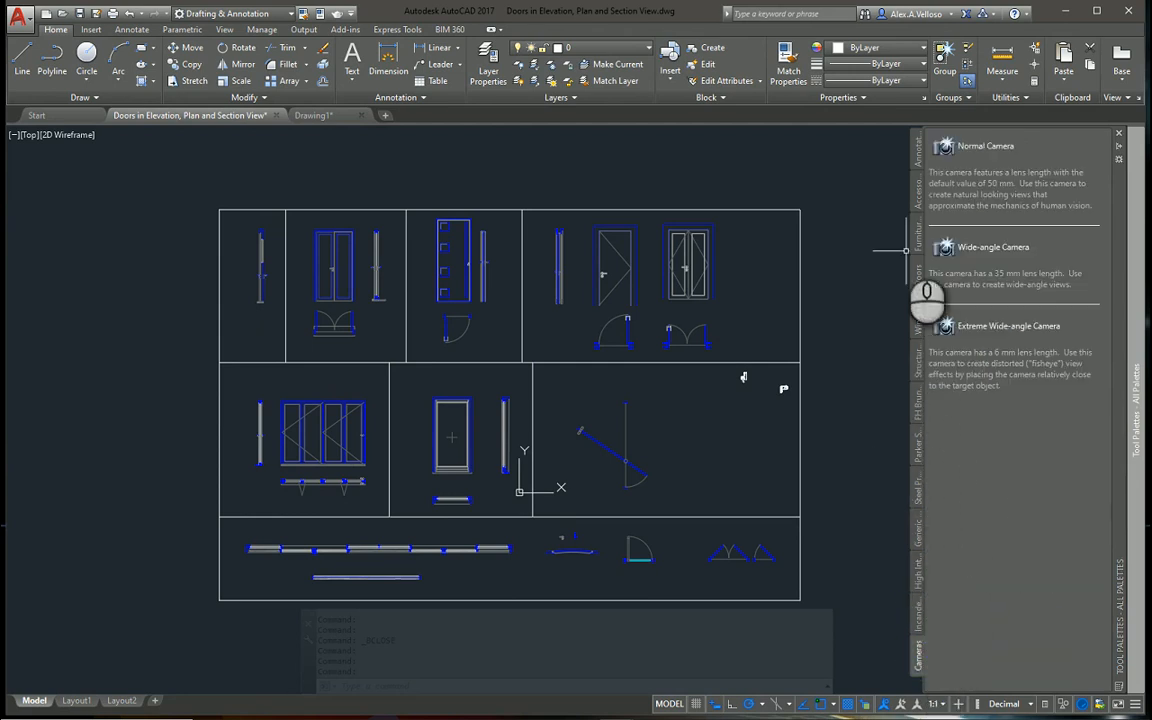
# Open the tool palette customization, review the options for new palettes and the list of palette groups, and close it
pyautogui.moveTo(1136, 445)
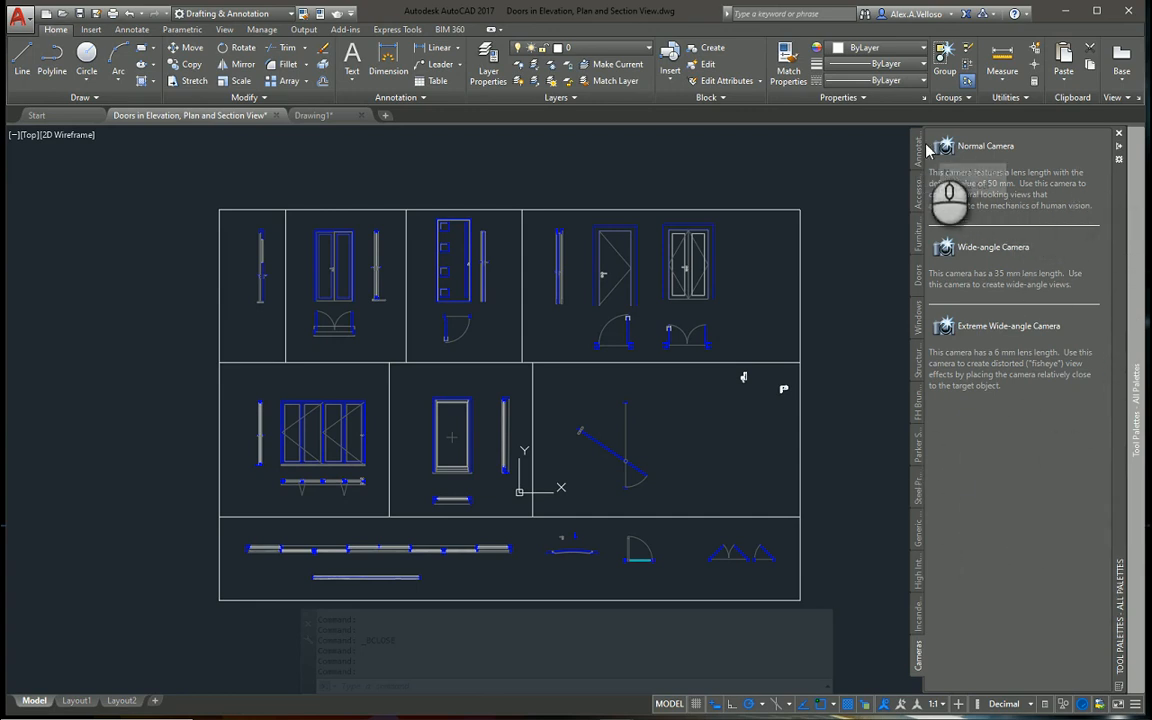
pyautogui.click(1120, 158)
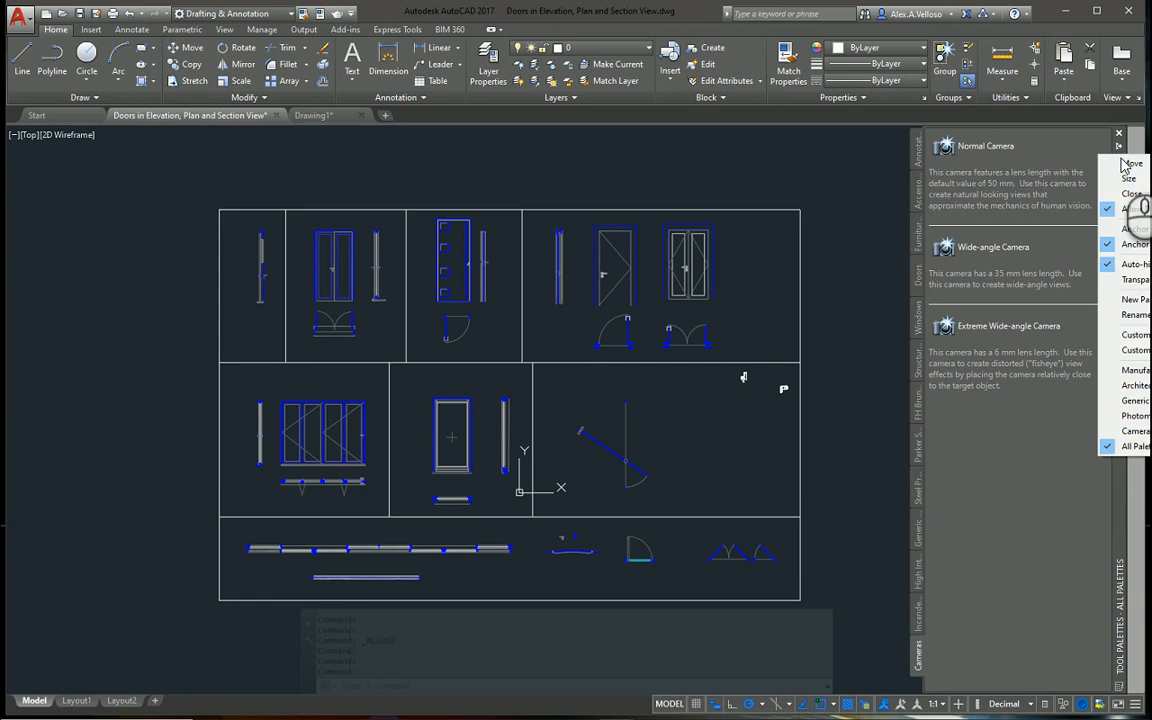
pyautogui.click(1136, 338)
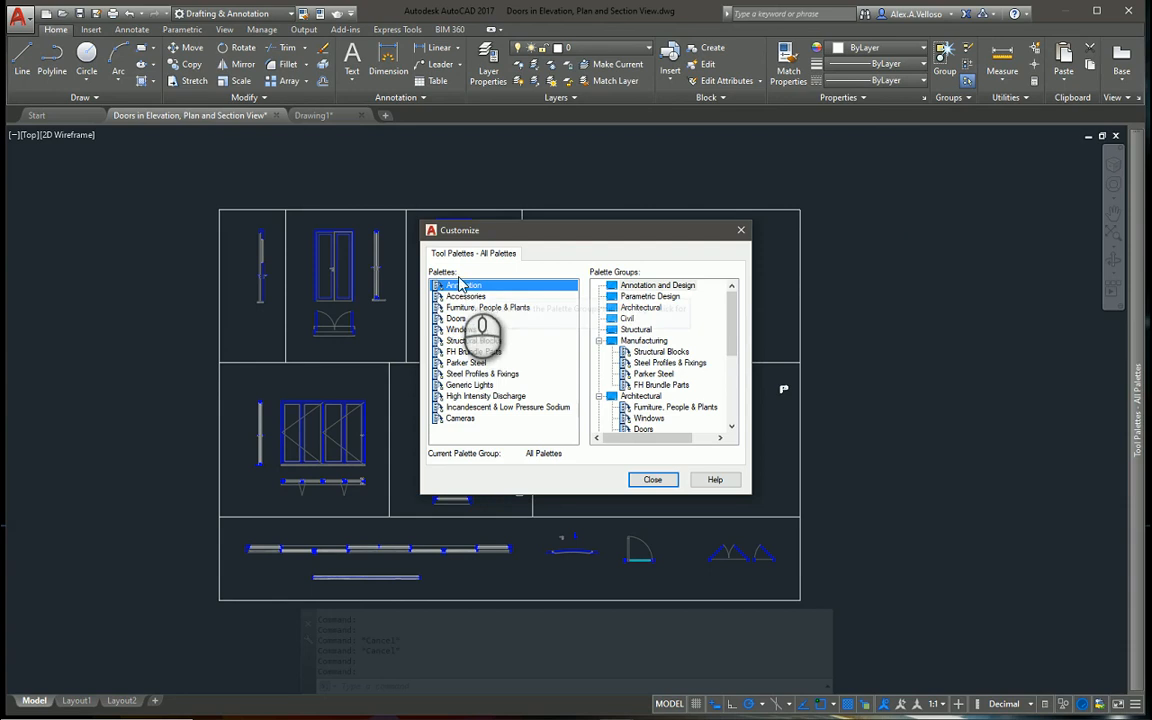
pyautogui.rightClick(461, 432)
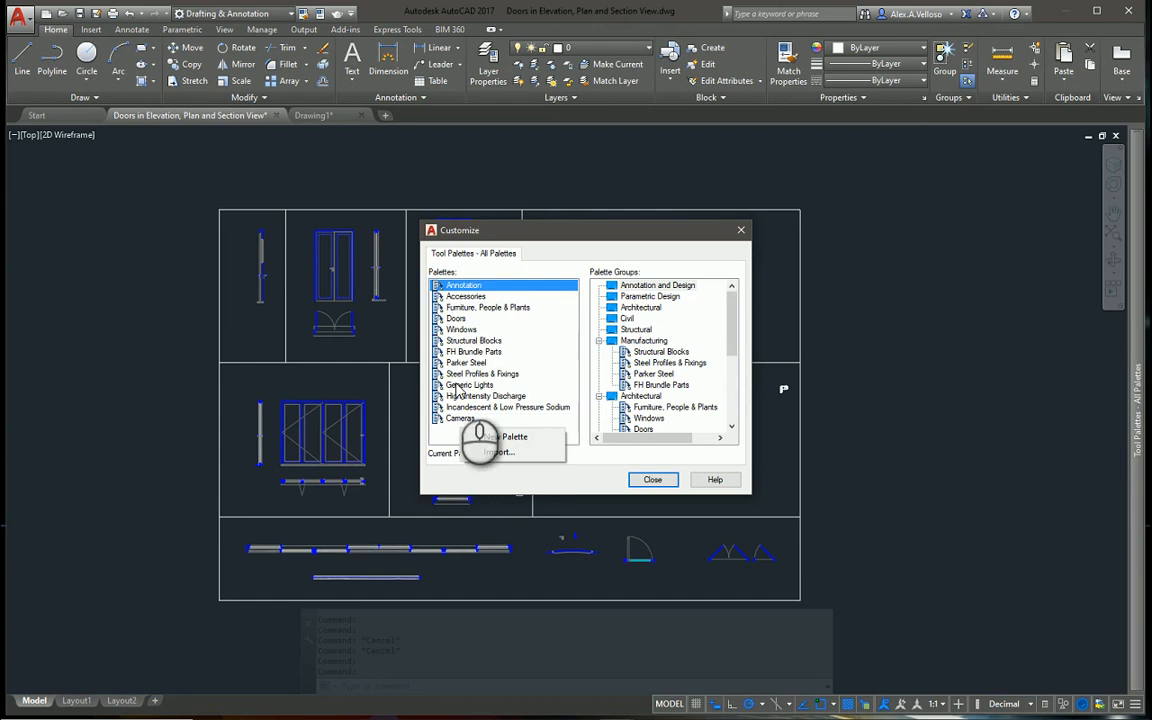
pyautogui.click(446, 435)
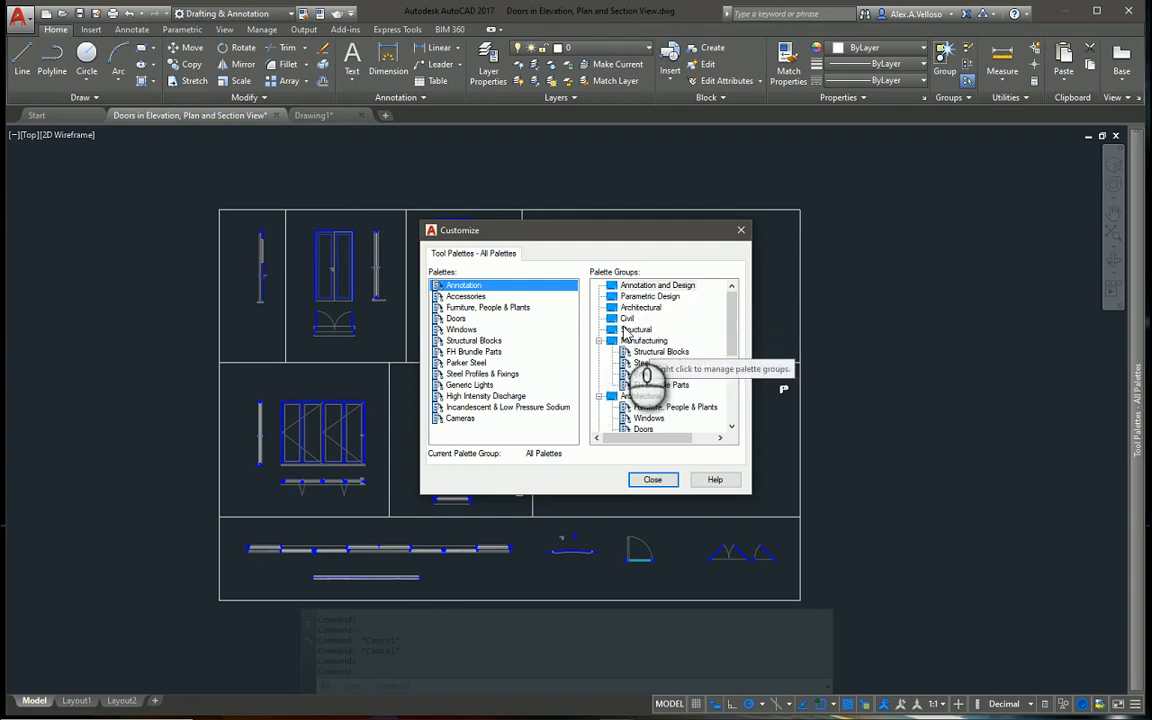
pyautogui.scroll(-4, 630, 370)
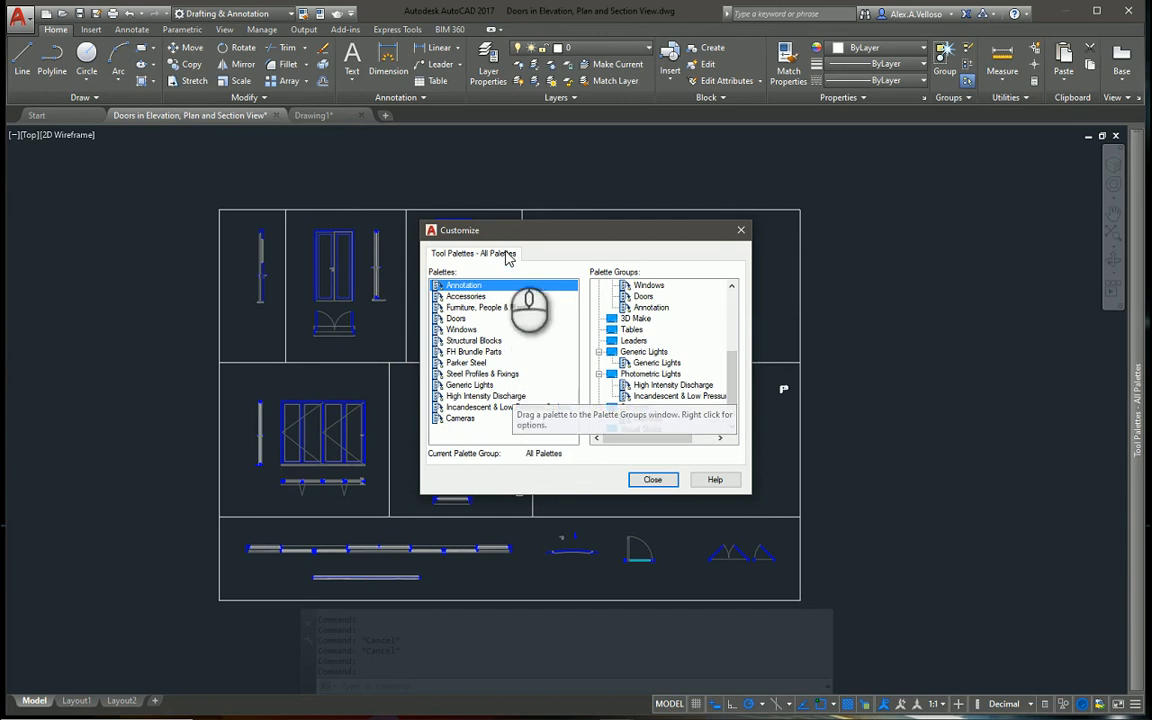
pyautogui.click(651, 481)
# Show the Accessories palette and review the editing options of its Sanitary heading and of the palette itself, choosing none
pyautogui.moveTo(1141, 453)
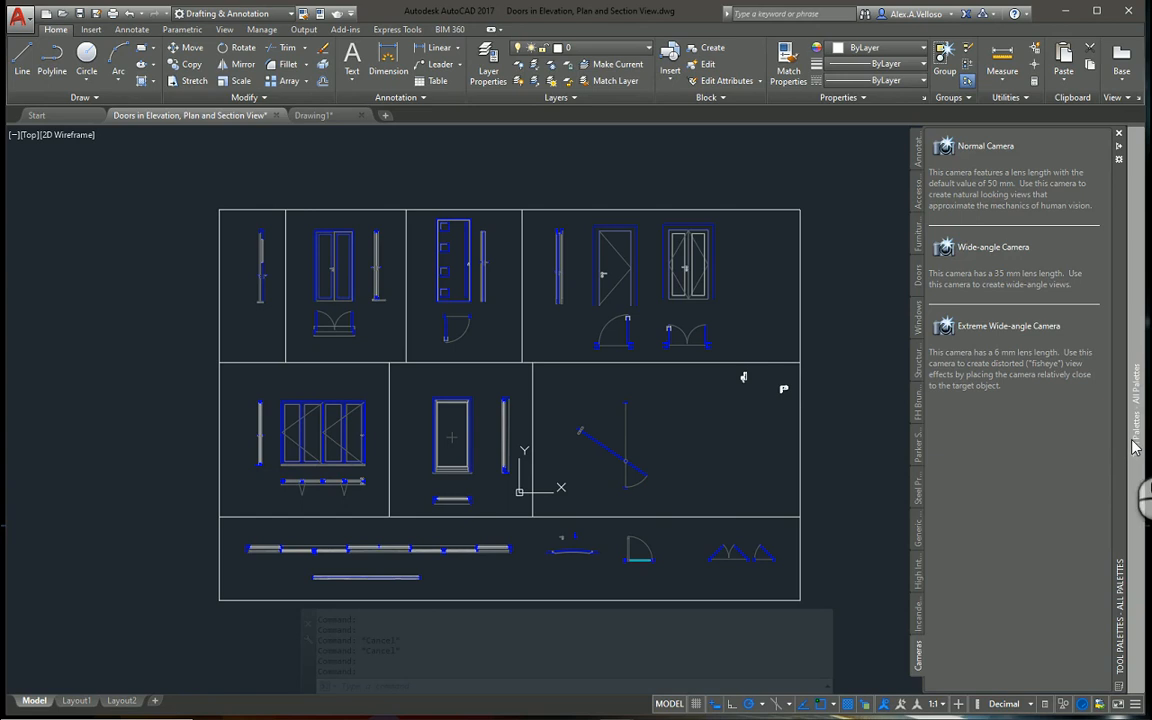
pyautogui.click(916, 199)
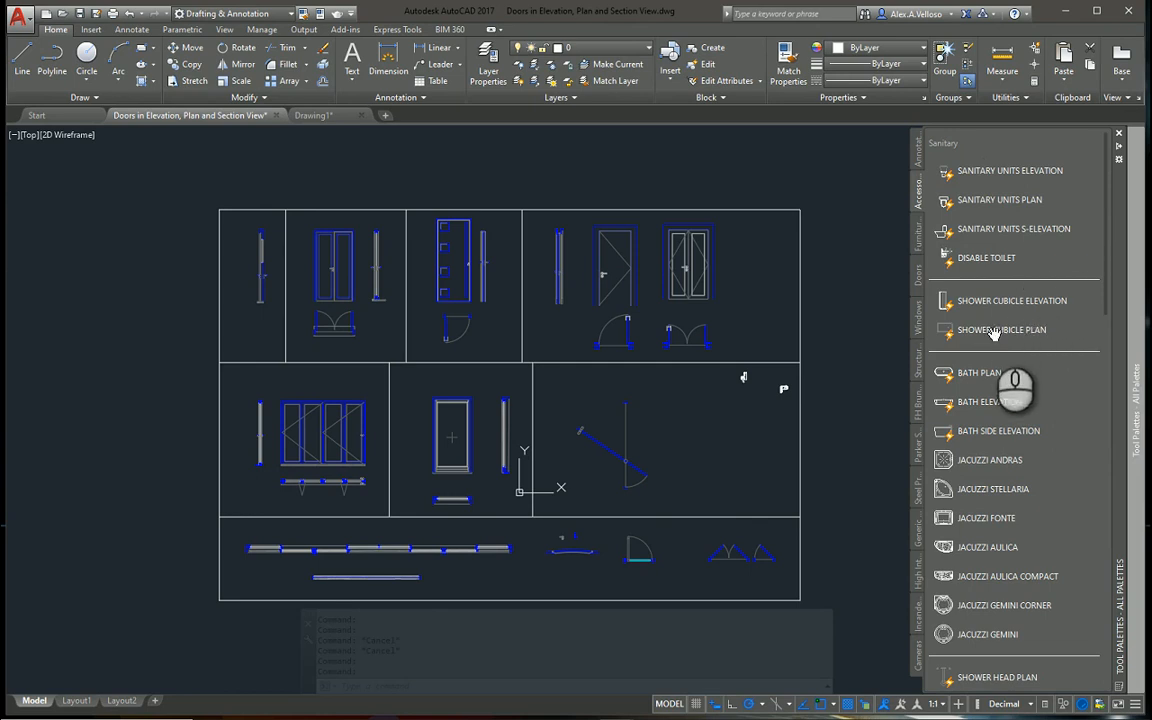
pyautogui.click(975, 145)
pyautogui.rightClick(975, 146)
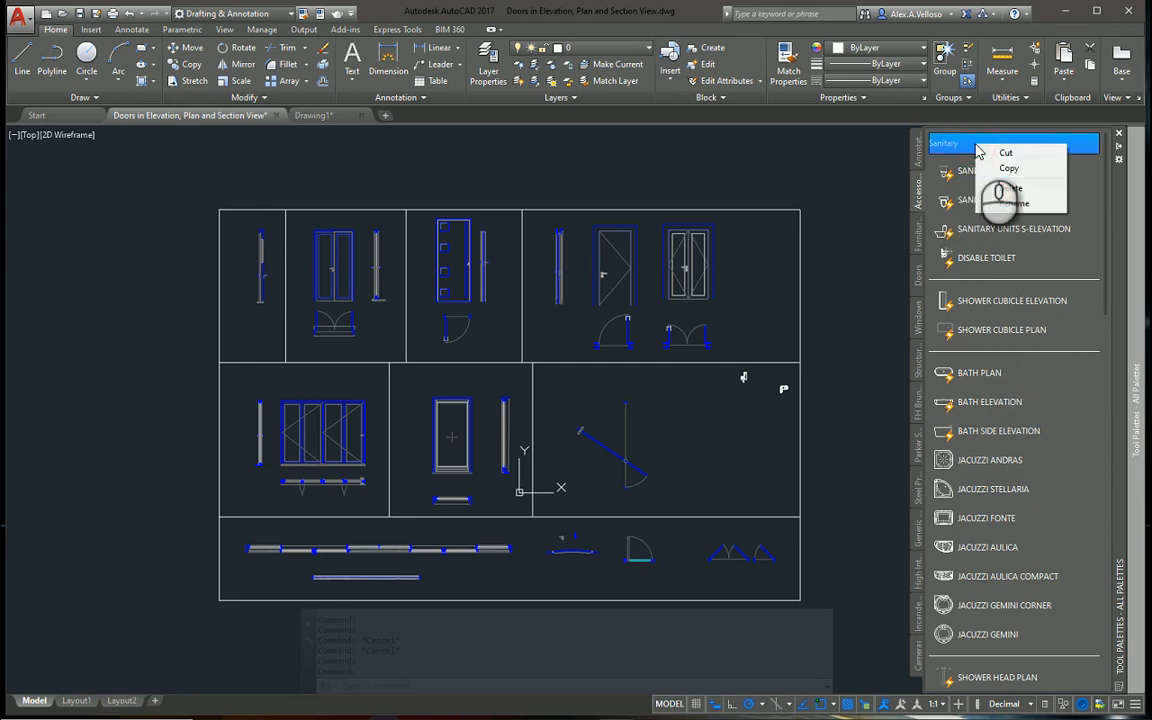
pyautogui.rightClick(1087, 289)
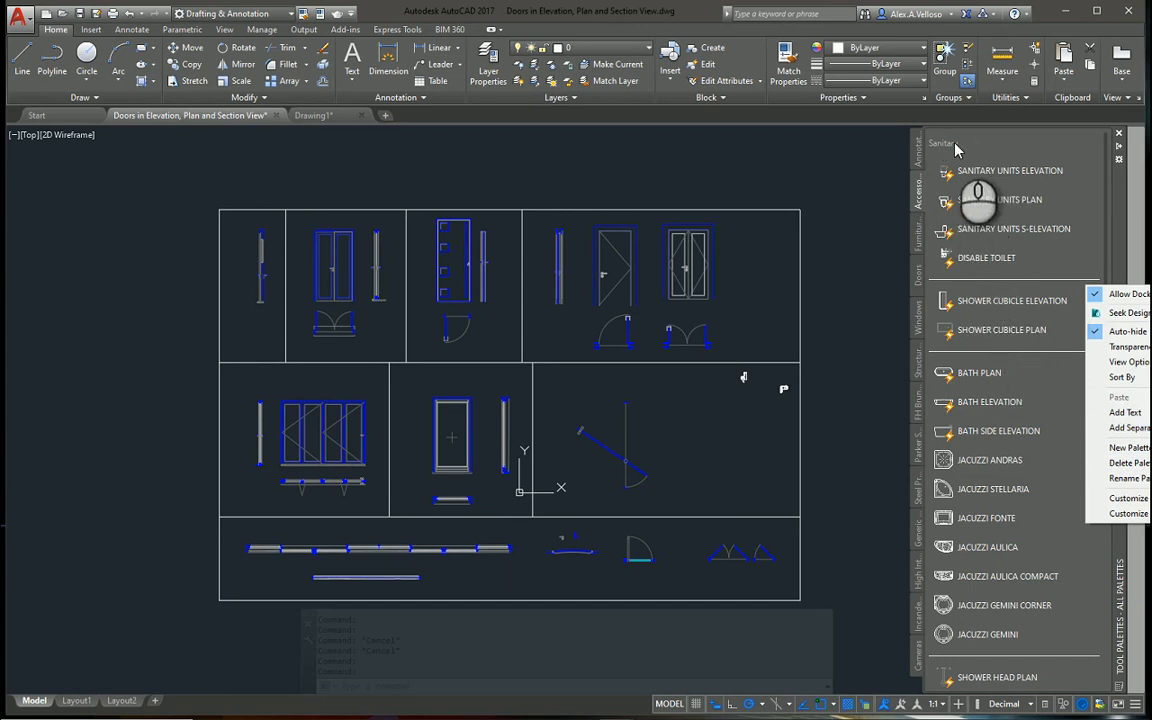
pyautogui.click(1024, 352)
# Look through the Accessories palette's Security, Kitchen, Heating, and Lighting and Outlet groups
pyautogui.scroll(-3, 1024, 356)
pyautogui.scroll(-6, 1024, 356)
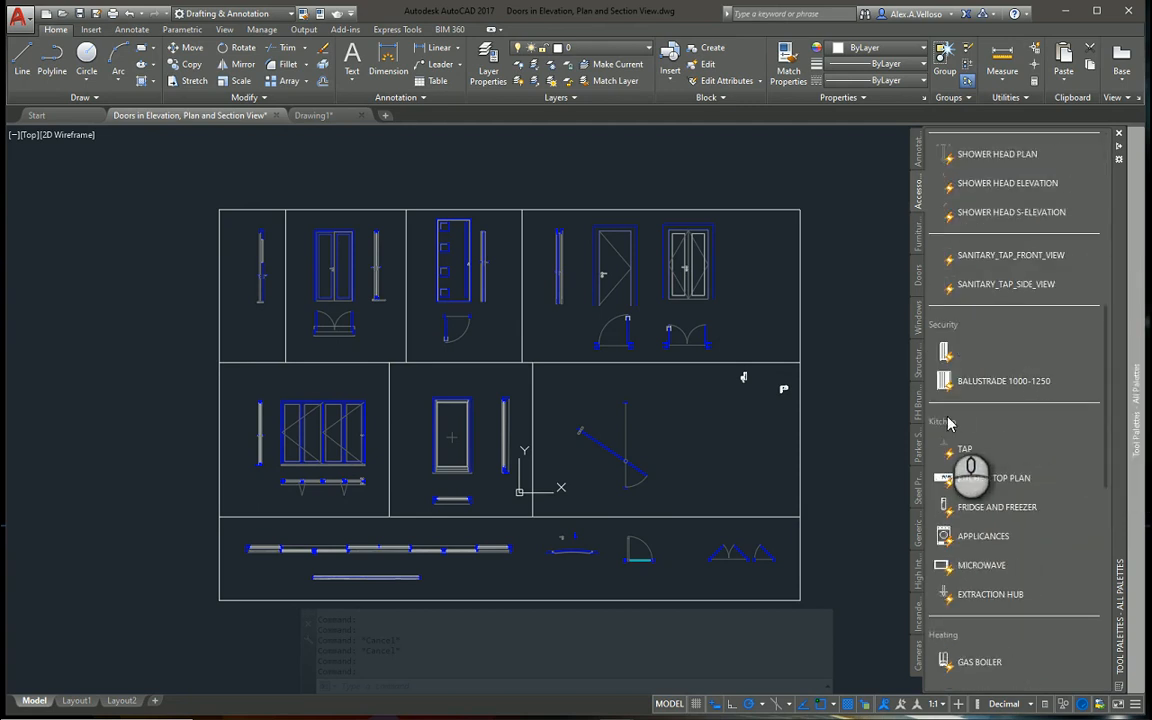
pyautogui.scroll(-3, 998, 450)
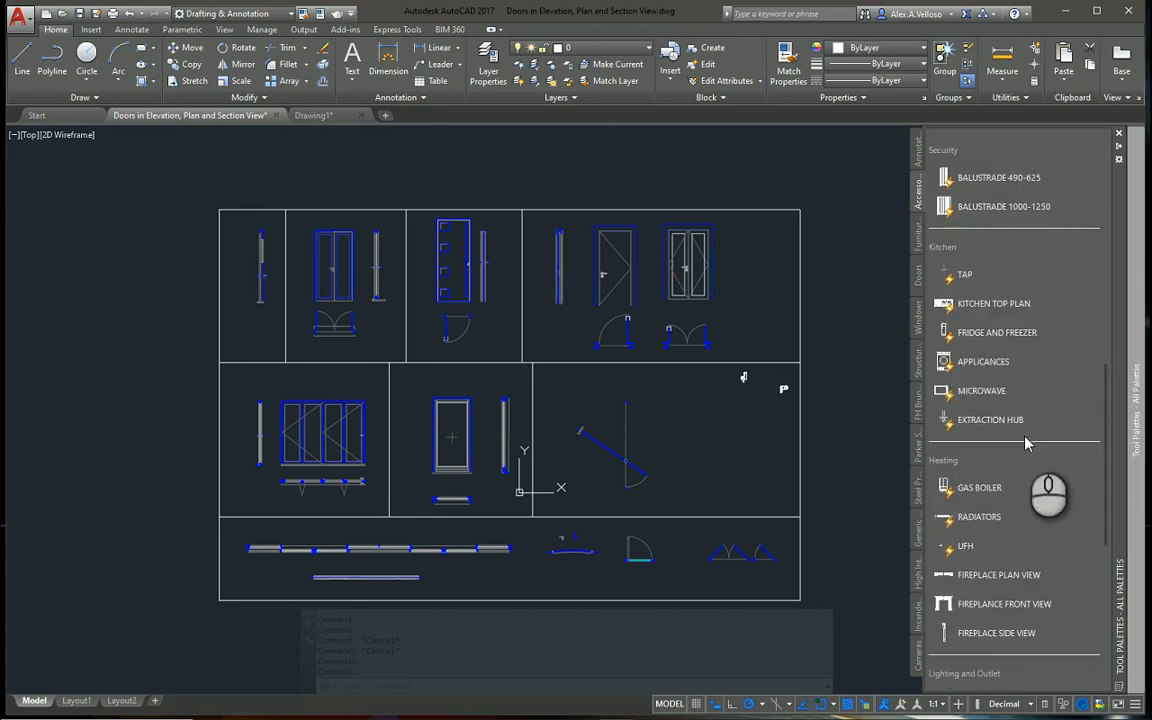
pyautogui.scroll(-3, 1000, 459)
pyautogui.scroll(-4, 1000, 459)
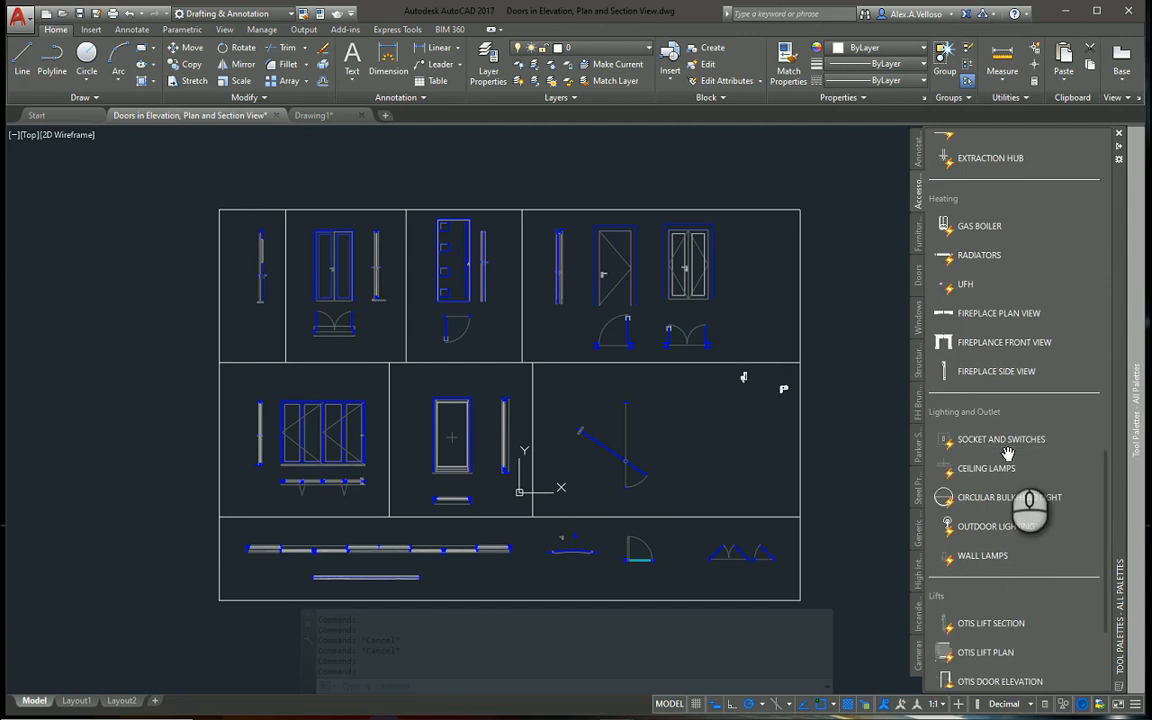
pyautogui.scroll(8, 990, 480)
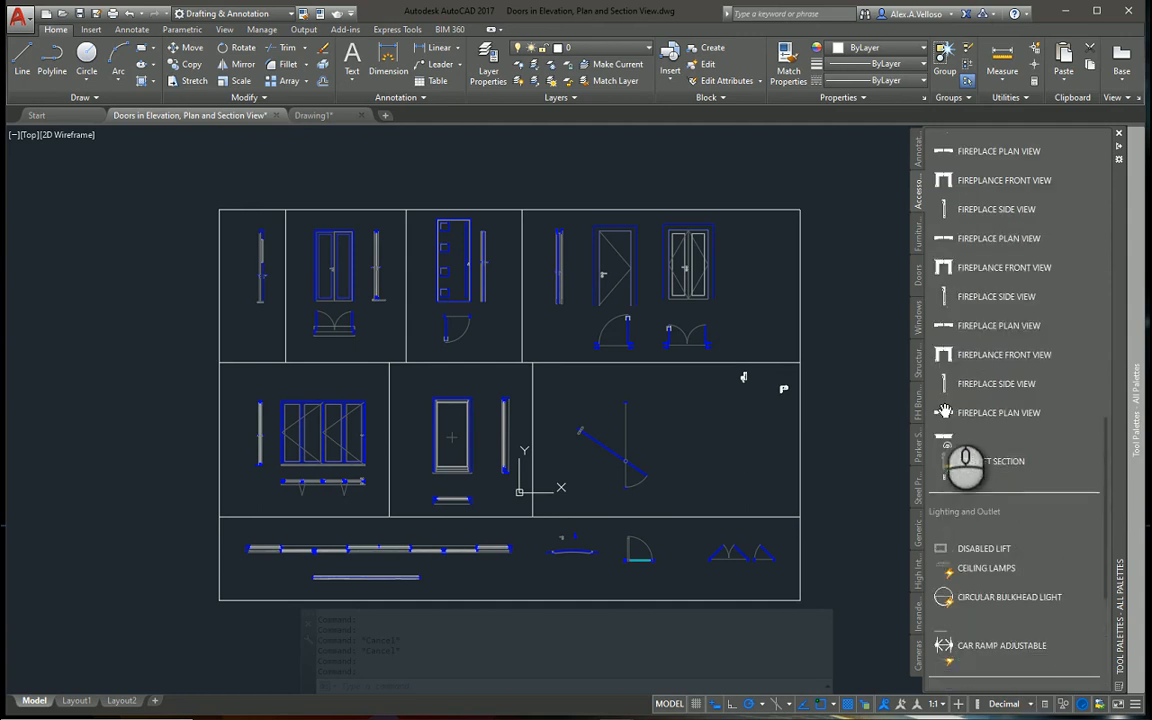
# Display the Doors palette and look through its door tools down to the end of the list
pyautogui.click(918, 308)
pyautogui.click(918, 274)
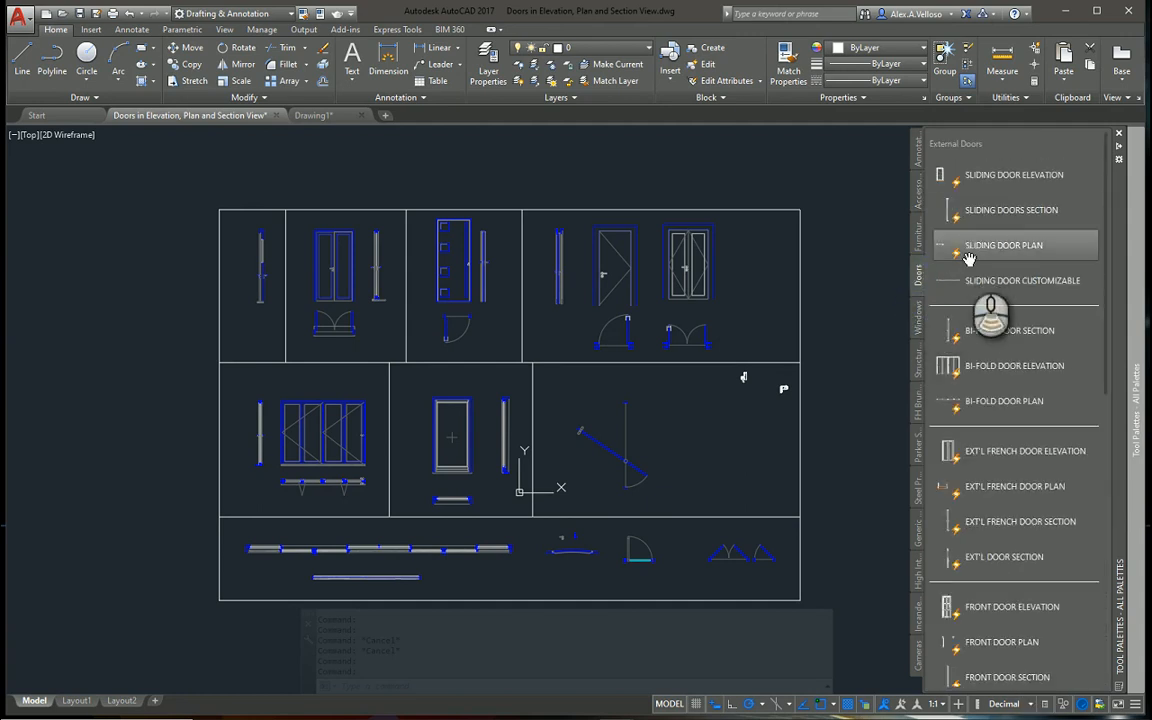
pyautogui.scroll(-5, 985, 330)
pyautogui.scroll(-3, 978, 410)
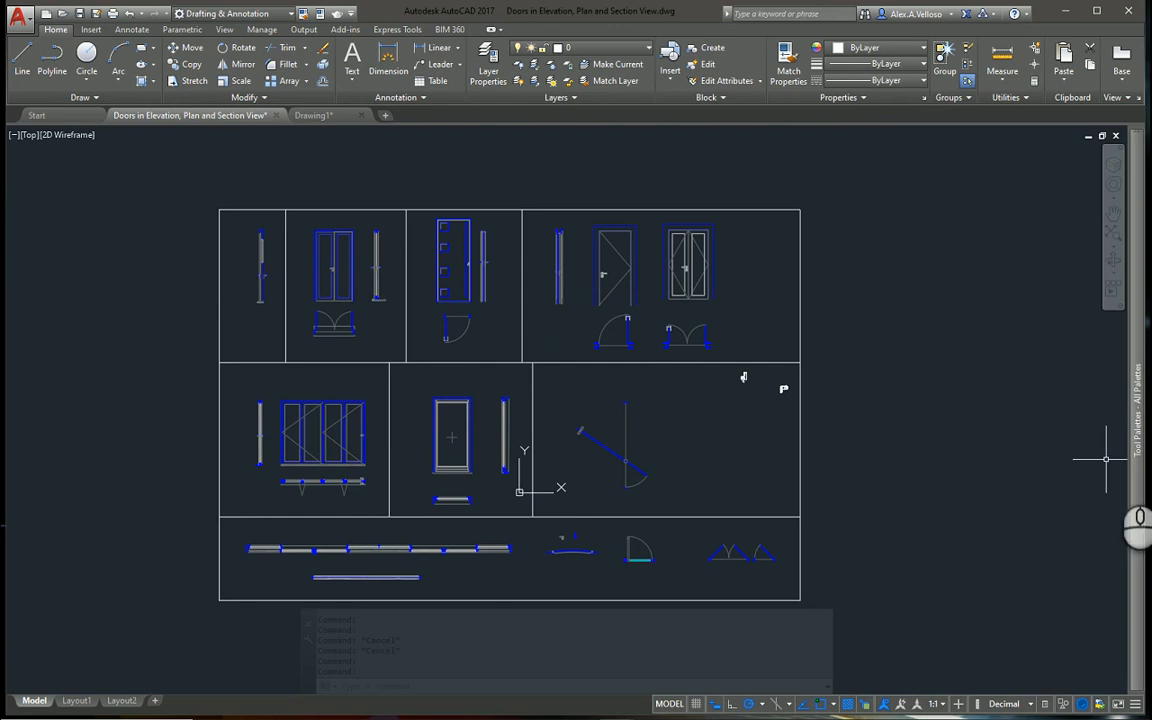
# Copy the external French door elevation block from the drawing and paste it as a tool at the end of the Doors palette
pyautogui.click(335, 252)
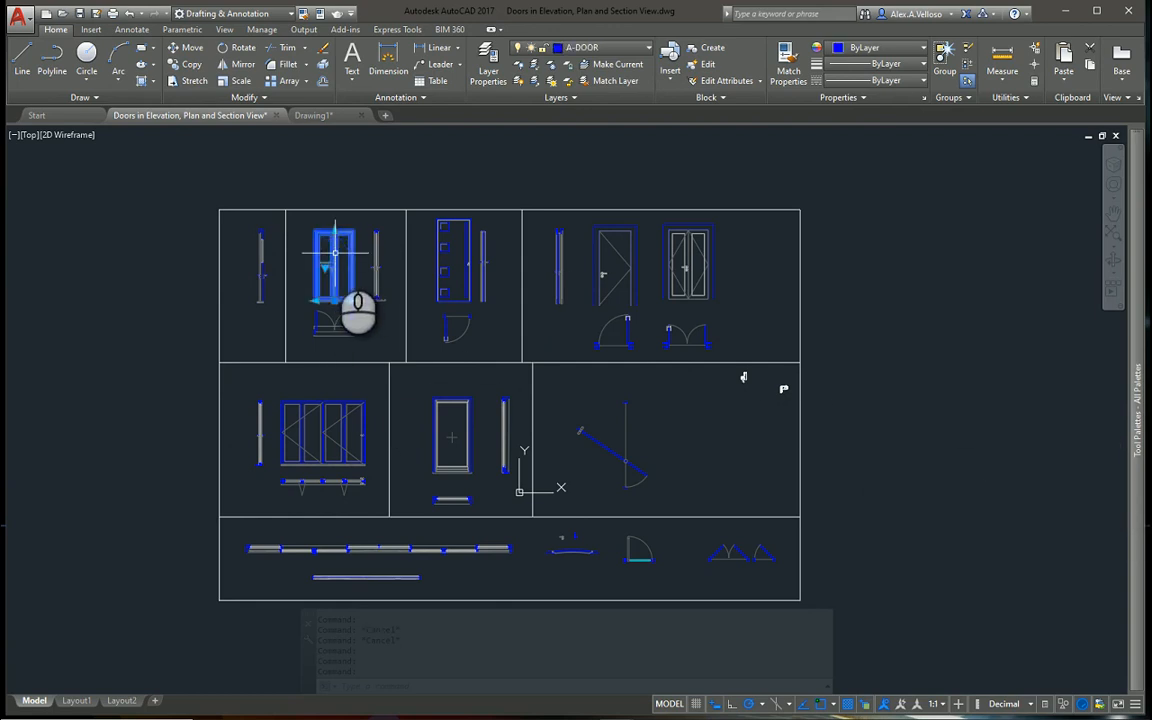
pyautogui.press('Escape')
pyautogui.press('Escape')
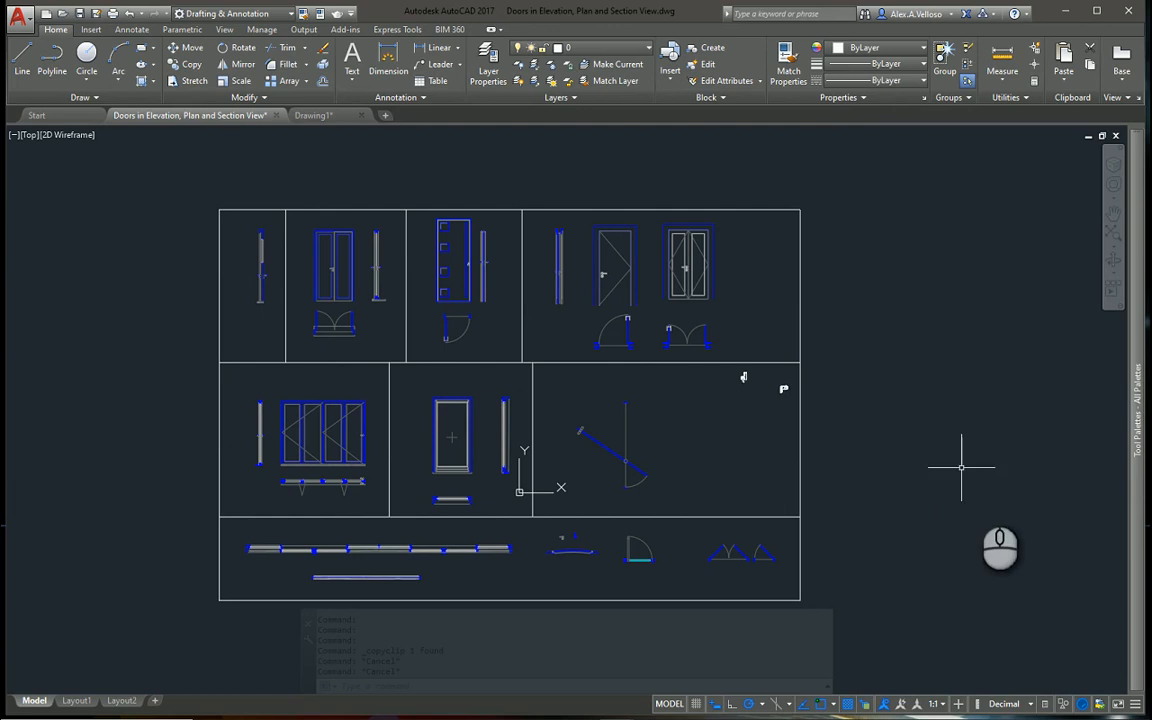
pyautogui.moveTo(1135, 548)
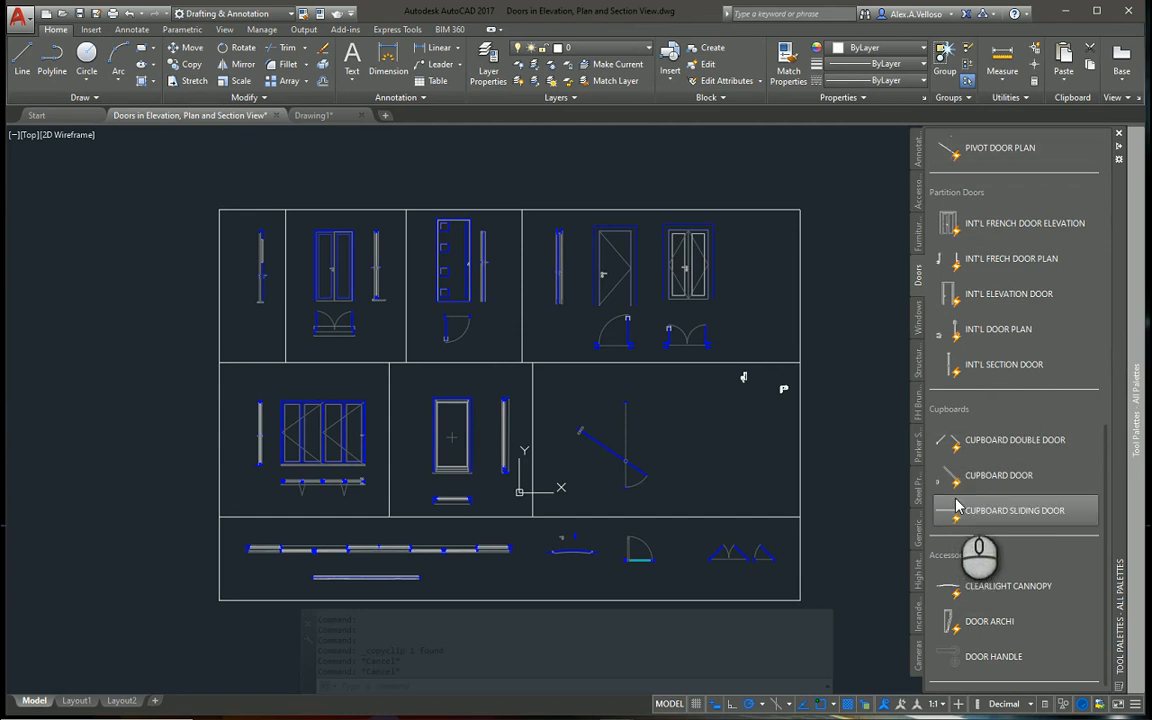
pyautogui.moveTo(957, 507); pyautogui.dragTo(987, 535)
pyautogui.scroll(-1, 986, 538)
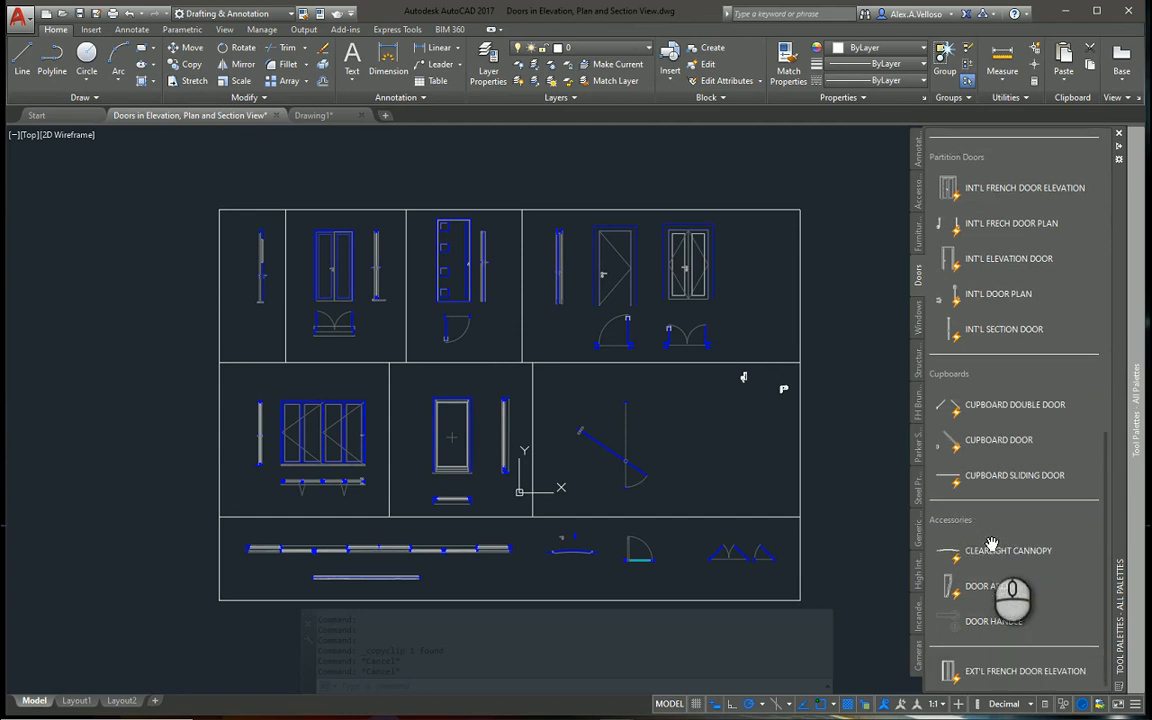
# Move the new EXT'L FRENCH DOOR ELEVATION tool to the top of the Cupboards group in the Doors palette
pyautogui.click(980, 680)
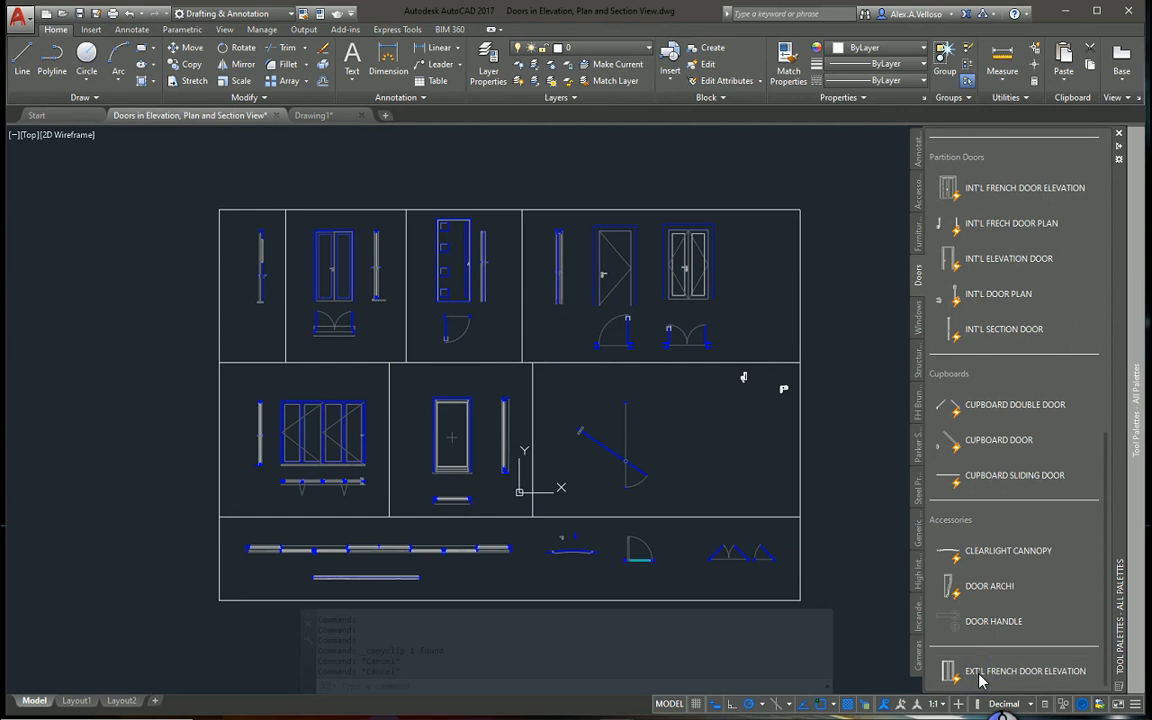
pyautogui.moveTo(973, 638); pyautogui.dragTo(993, 385)
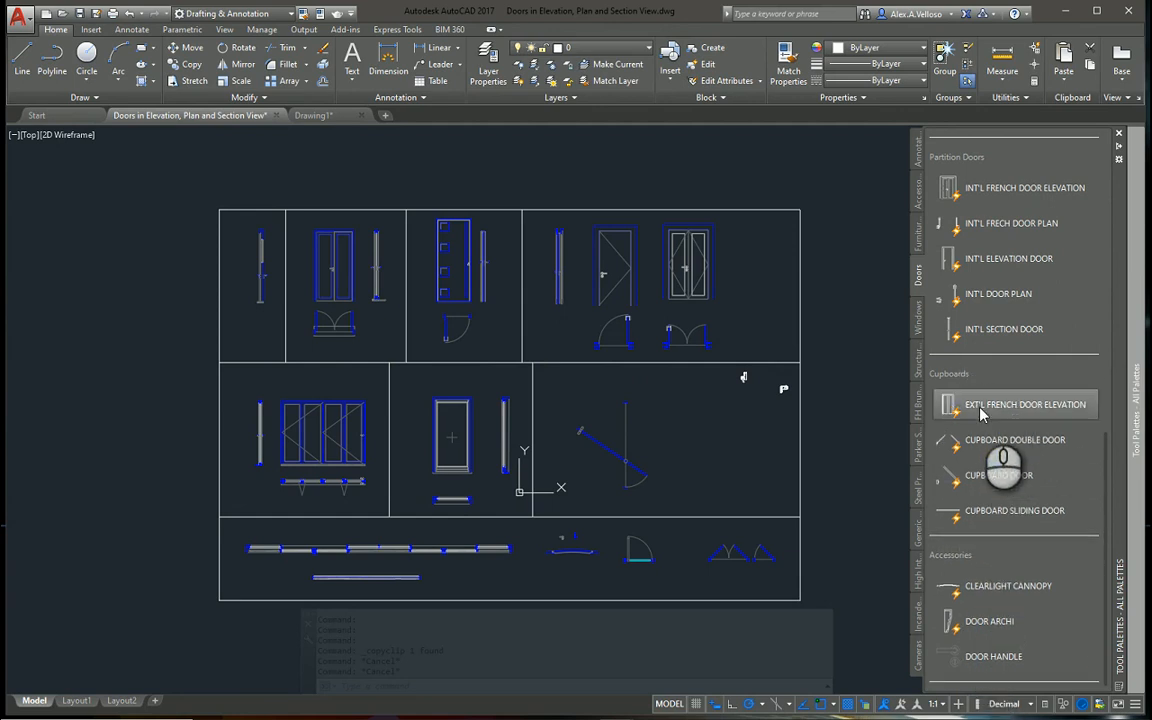
# Move the EXT'L FRENCH DOOR ELEVATION tool below INT'L FRECH DOOR PLAN in the Partition Doors group, and delete it from the palette
pyautogui.click(990, 243)
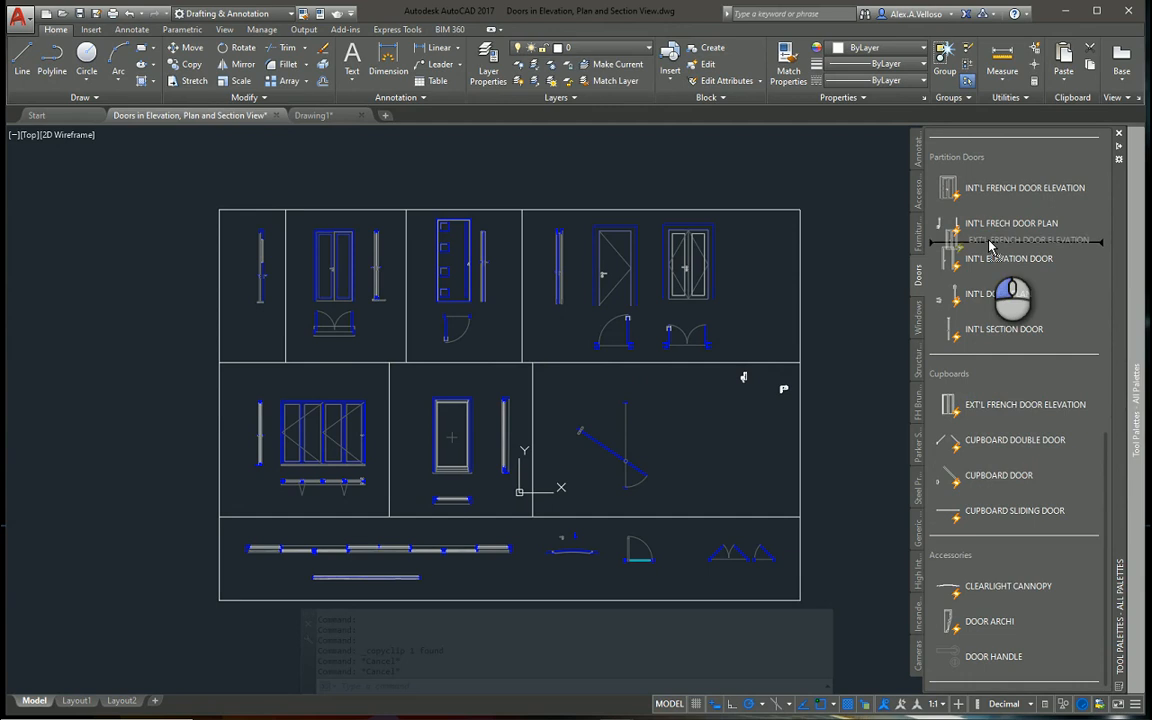
pyautogui.moveTo(990, 245)
pyautogui.mouseDown()
pyautogui.moveTo(986, 354)
pyautogui.moveTo(995, 265)
pyautogui.mouseUp()
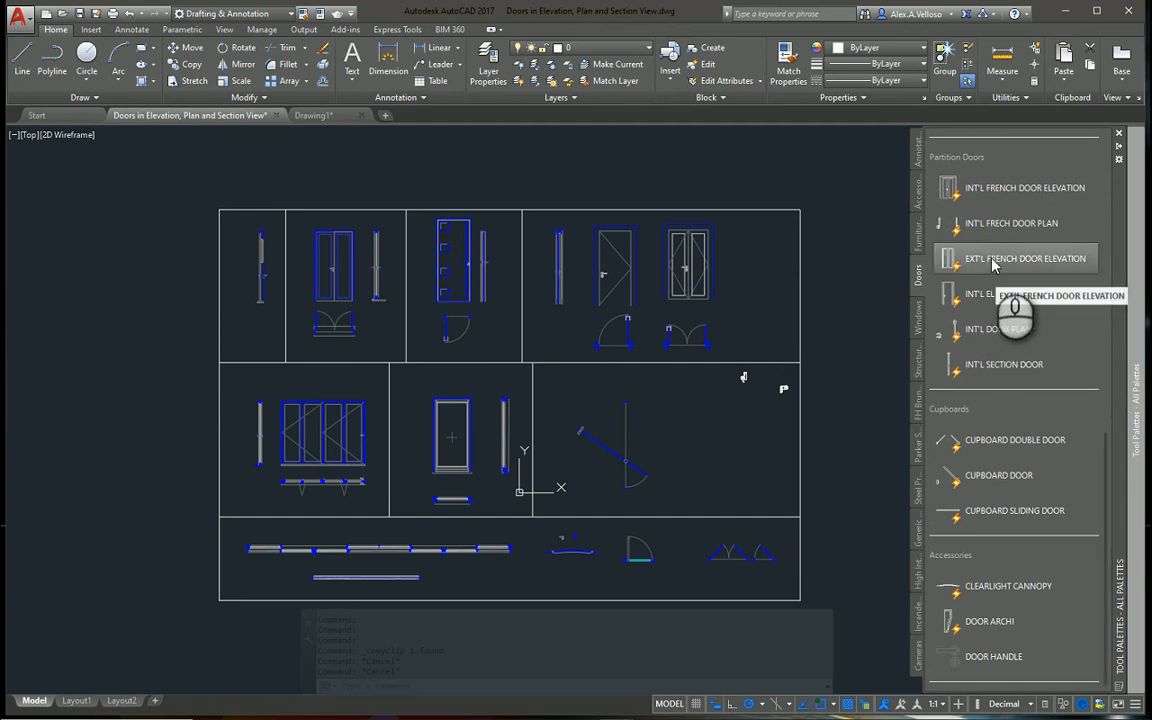
pyautogui.rightClick(995, 262)
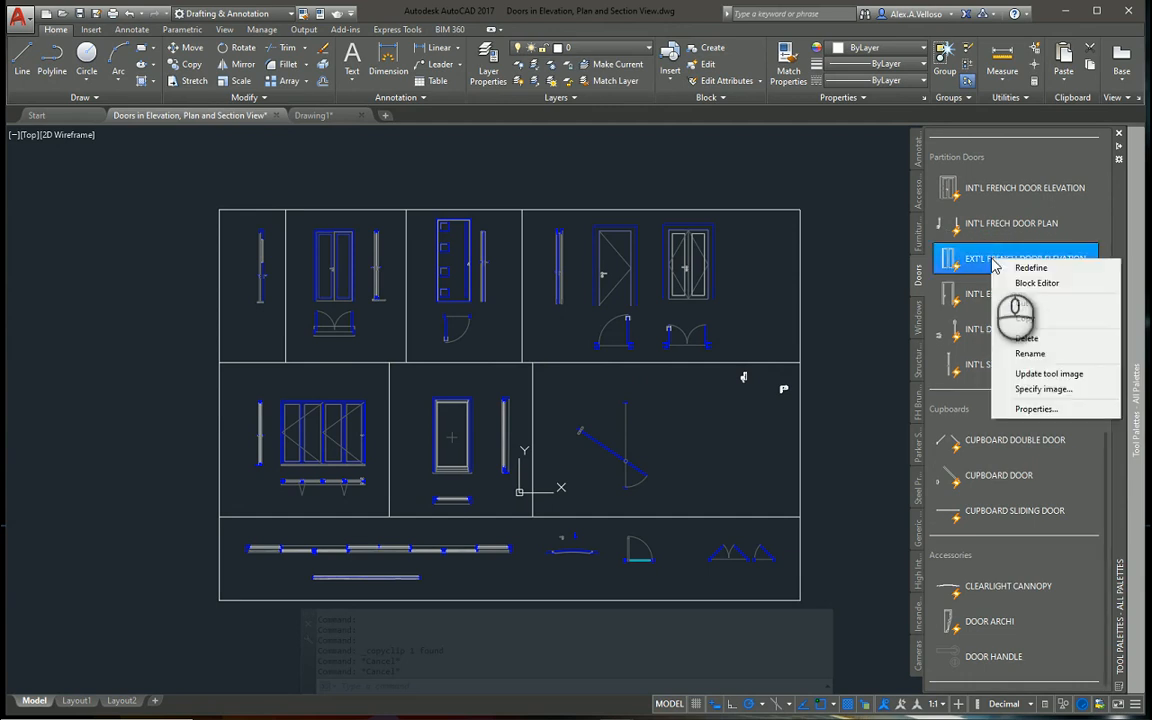
pyautogui.click(1030, 338)
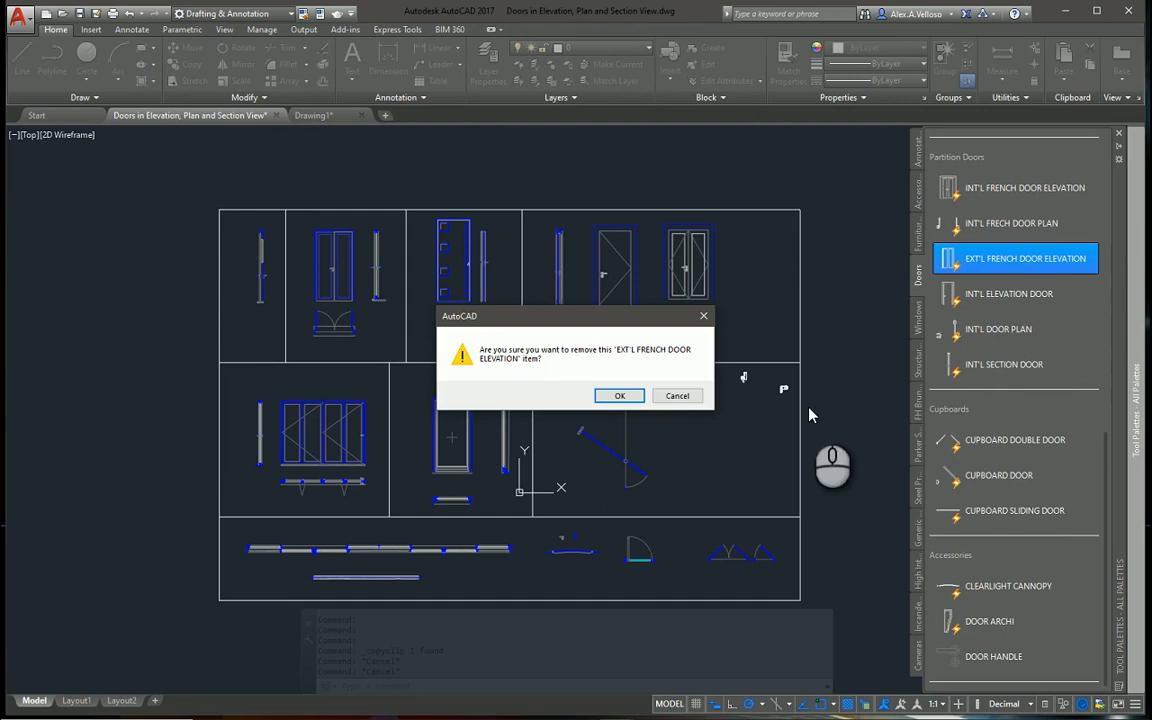
pyautogui.click(620, 397)
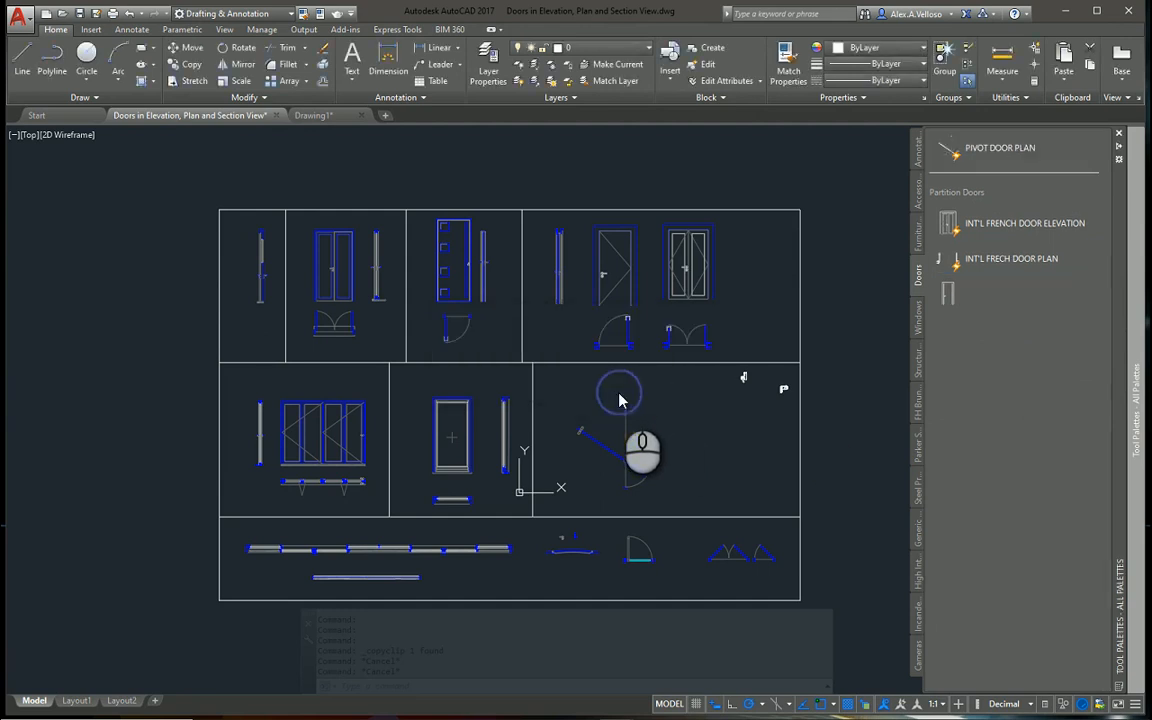
pyautogui.moveTo(1136, 405)
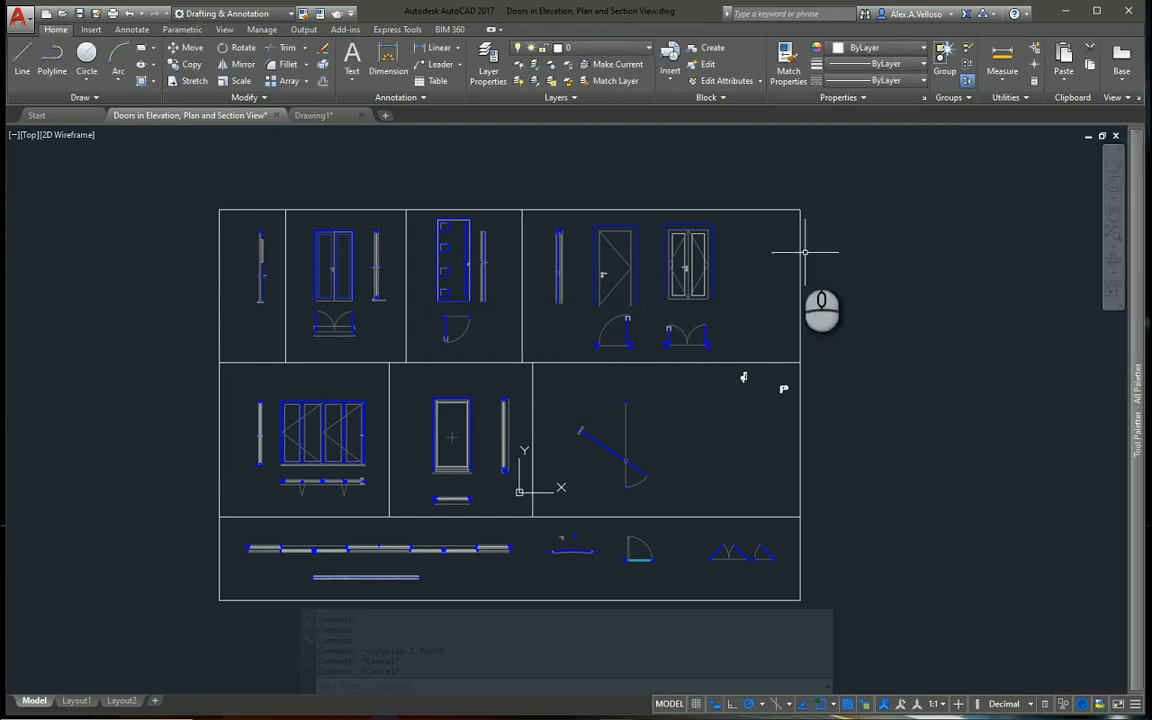
# Switch to the Drawing1 floor plan and set its units format to Architectural
pyautogui.moveTo(549, 431)
pyautogui.mouseDown(button='middle')
pyautogui.moveTo(567, 444)
pyautogui.moveTo(589, 381)
pyautogui.moveTo(601, 395)
pyautogui.mouseUp(button='middle')
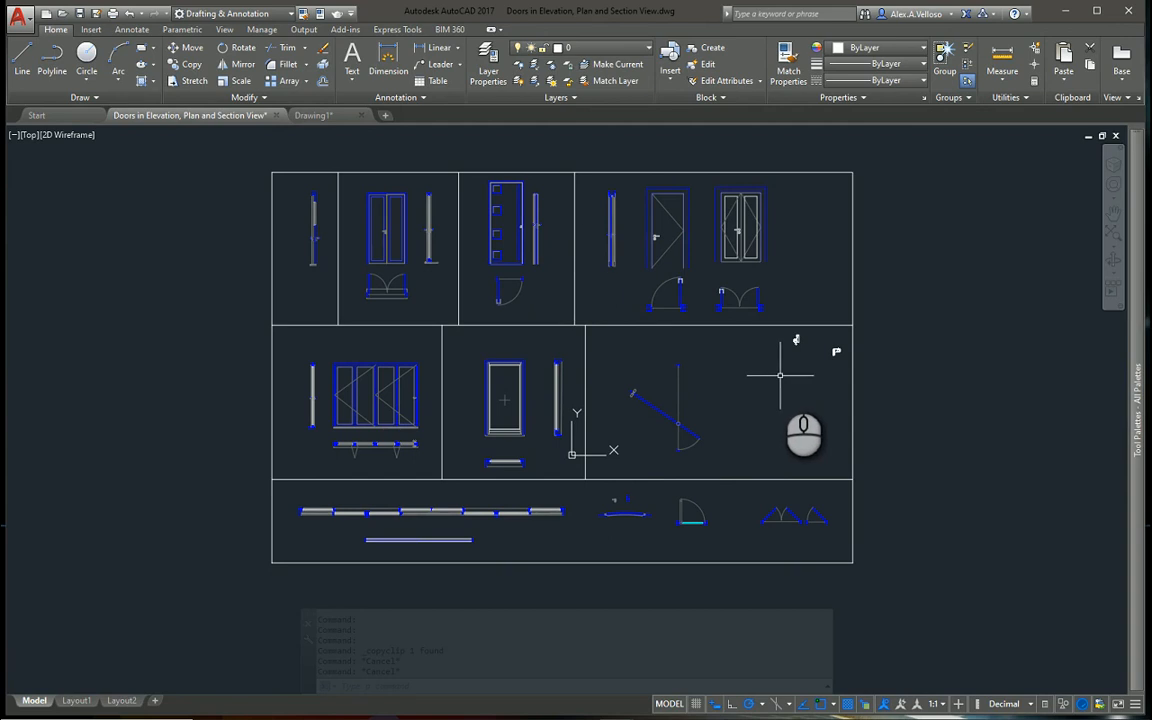
pyautogui.moveTo(328, 117)
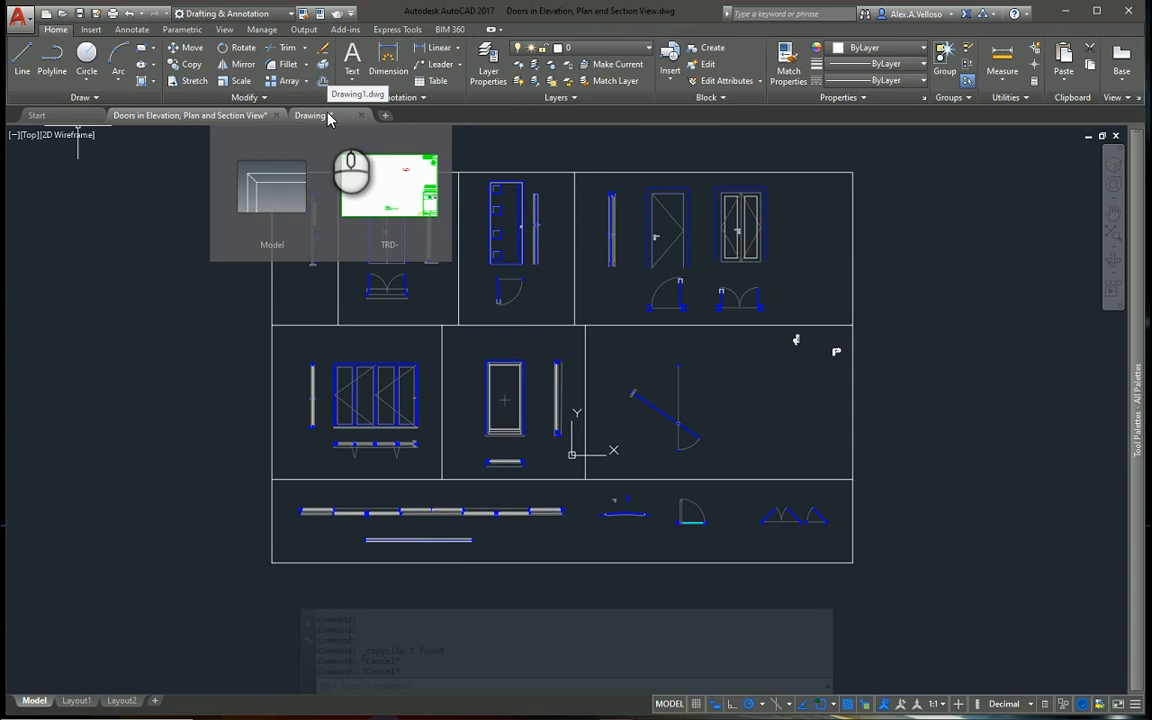
pyautogui.click(328, 117)
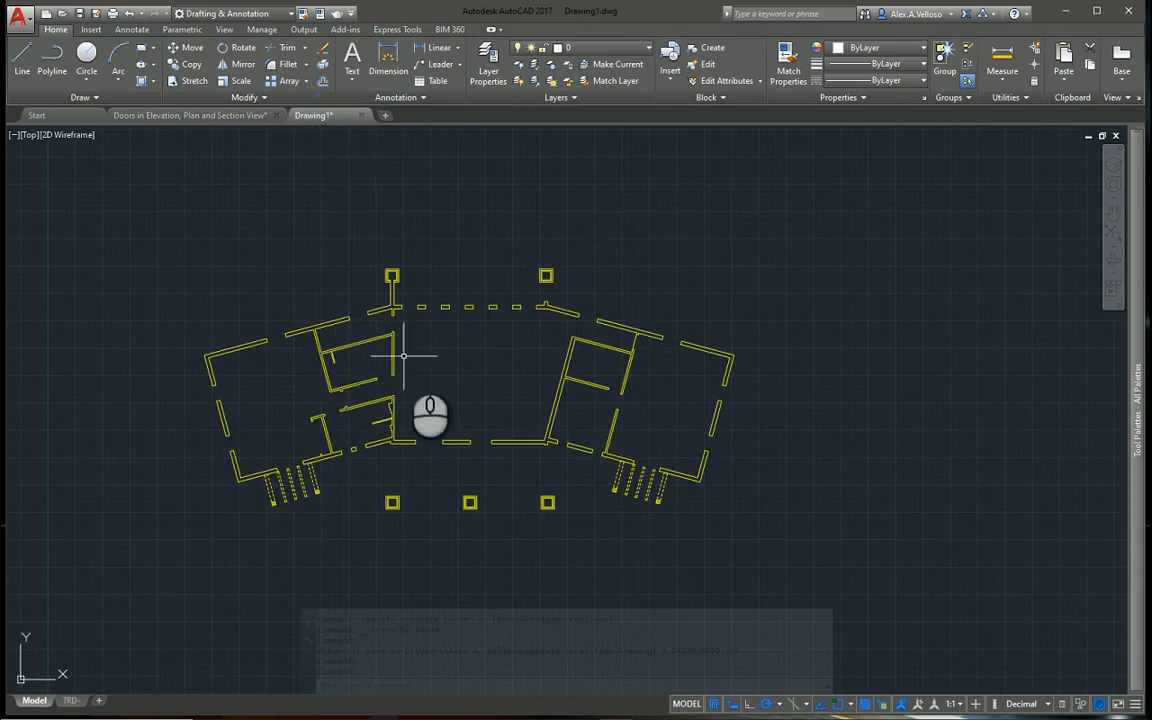
pyautogui.moveTo(391, 307)
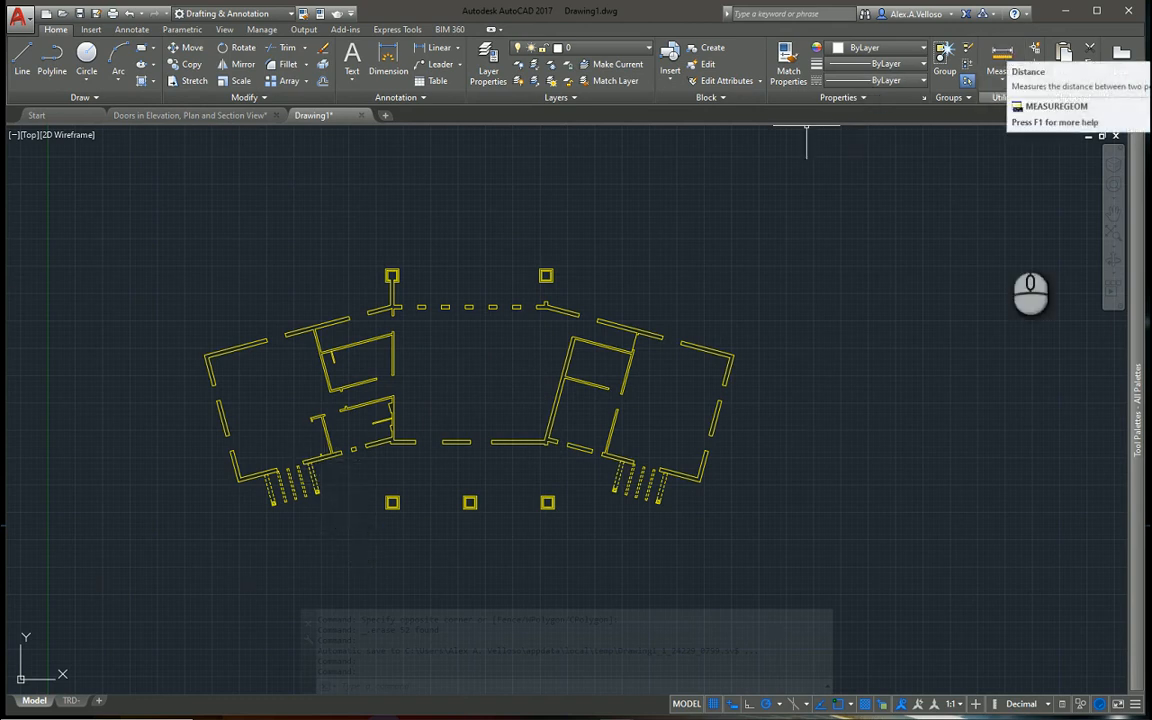
pyautogui.click(1048, 704)
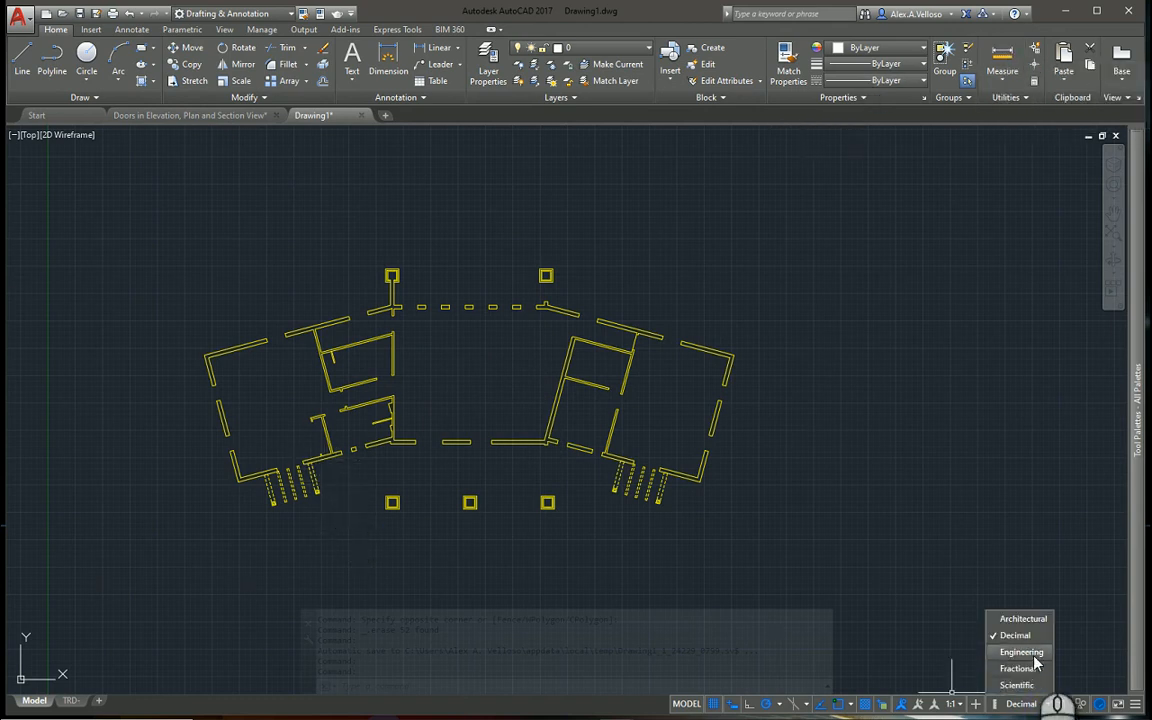
pyautogui.click(1023, 618)
# Measure the inner length of the lower wall in the floor plan's far right room
pyautogui.click(1002, 60)
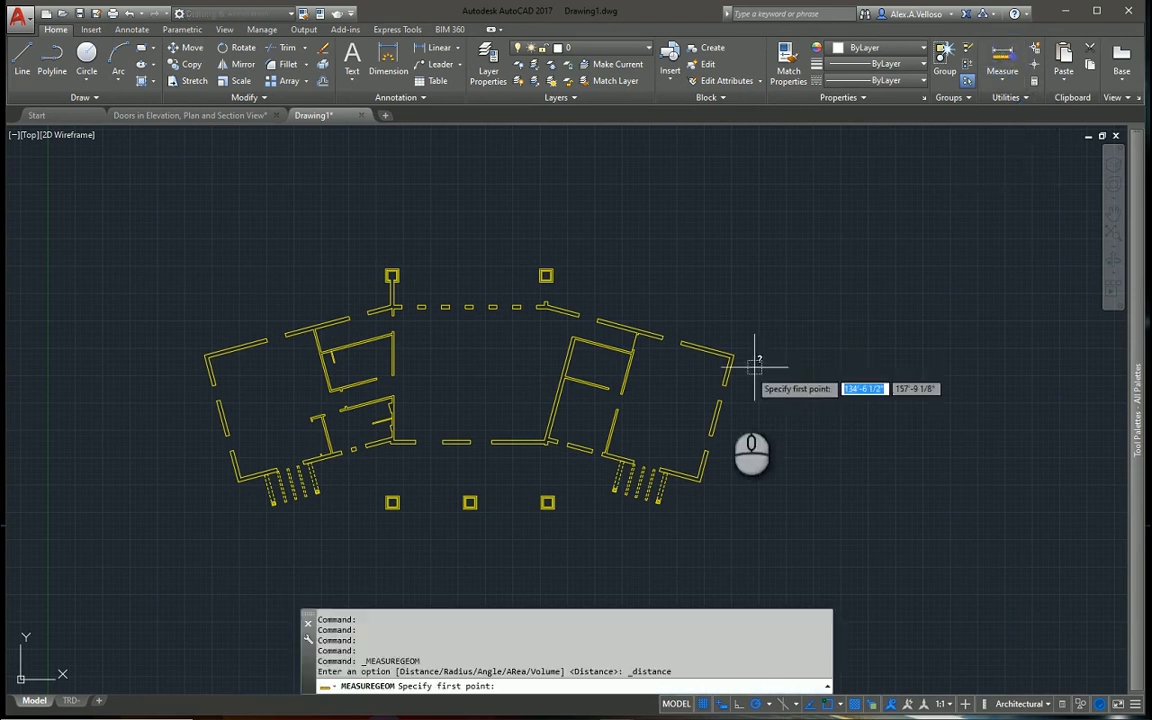
pyautogui.scroll(5, 707, 456)
pyautogui.click(670, 498)
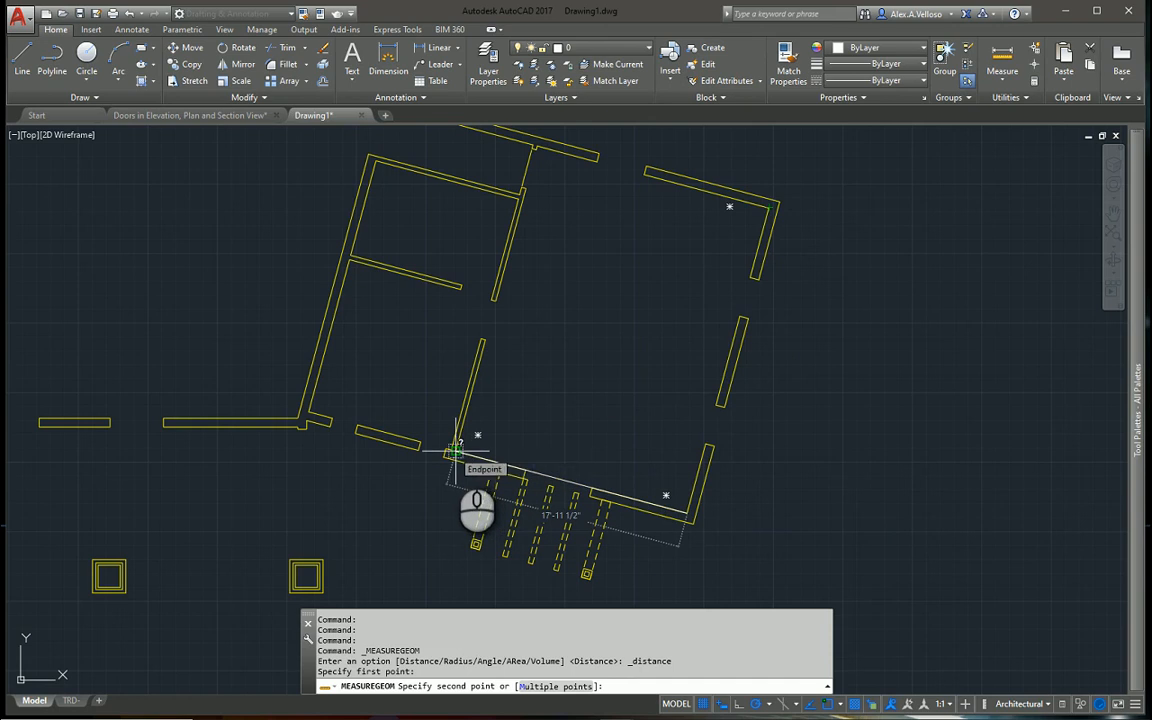
pyautogui.scroll(-6, 514, 381)
pyautogui.press('Escape')
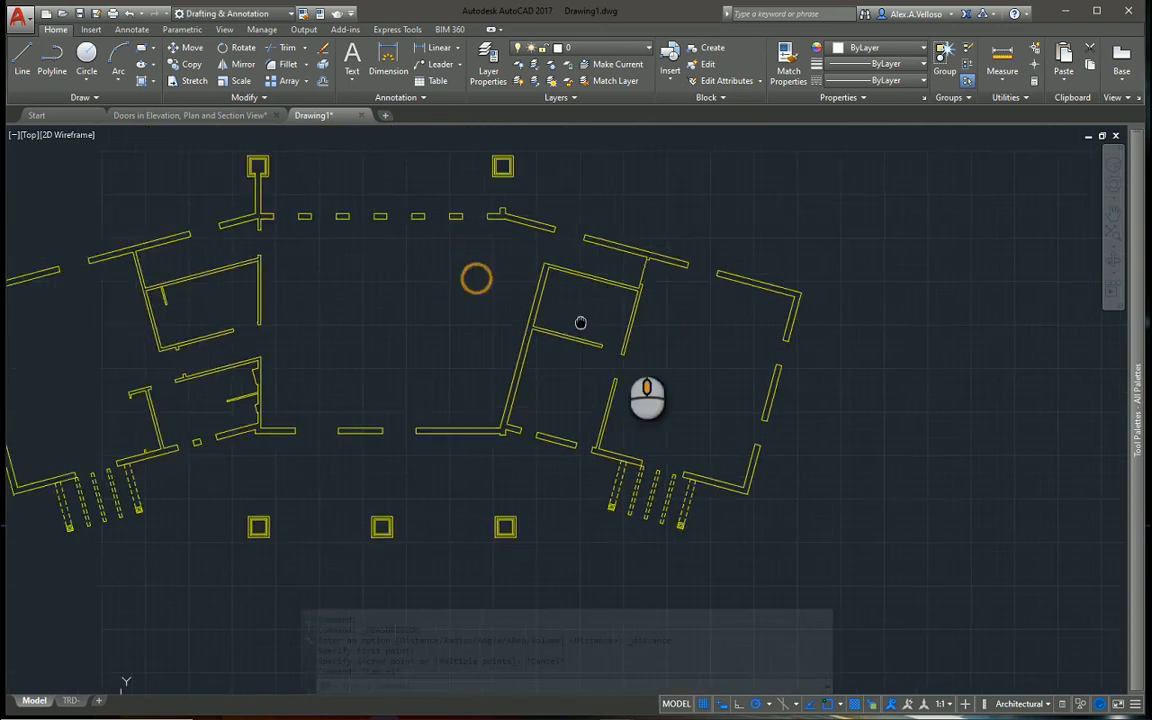
pyautogui.scroll(2, 641, 390)
# Display the Accessories palette and preview the SANITARY UNITS PLAN block in the small upper-left room without placing it
pyautogui.moveTo(1139, 360)
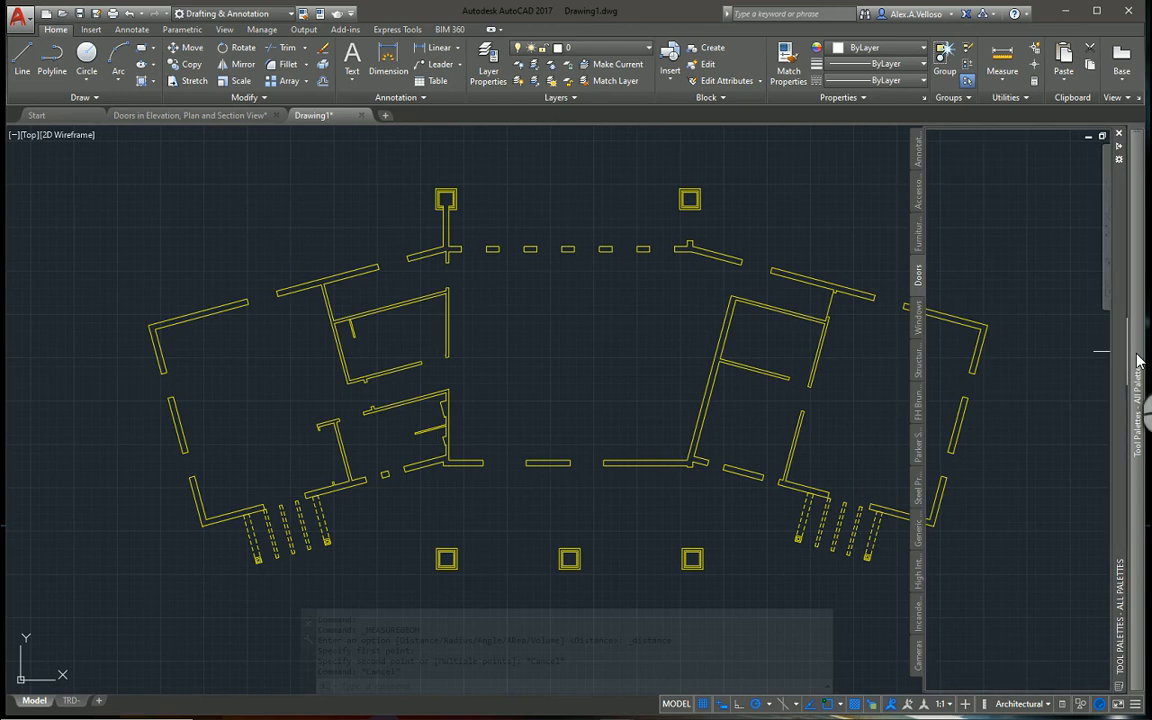
pyautogui.scroll(10, 1030, 205)
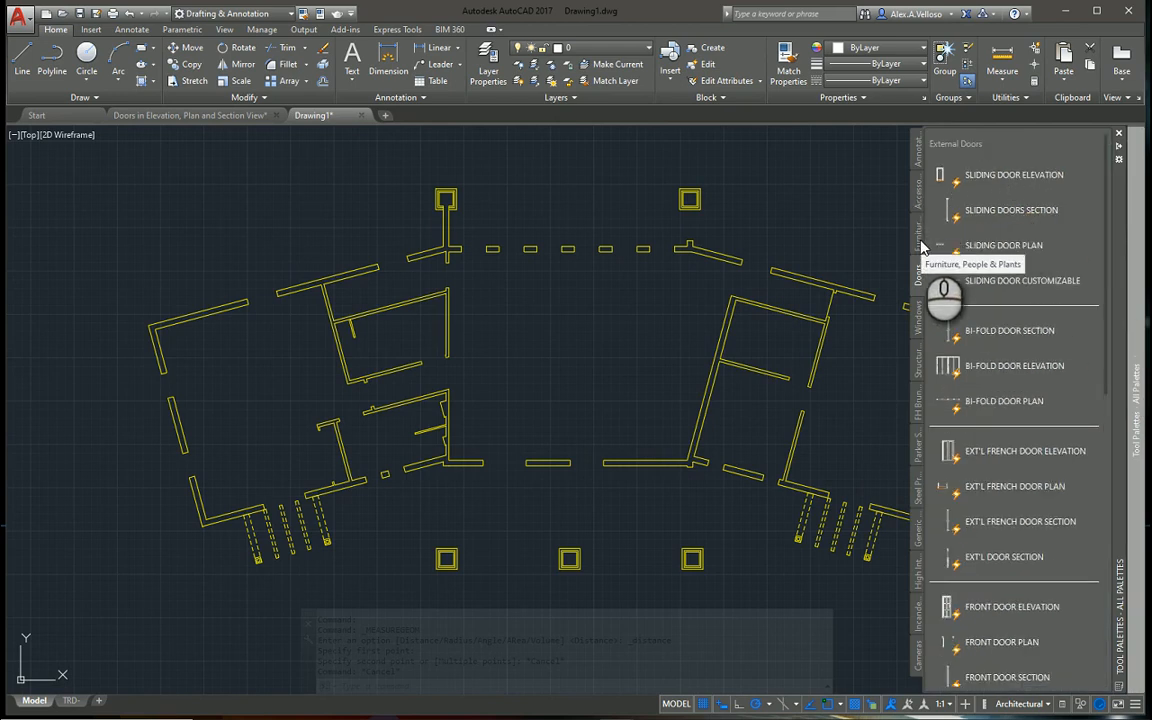
pyautogui.click(919, 193)
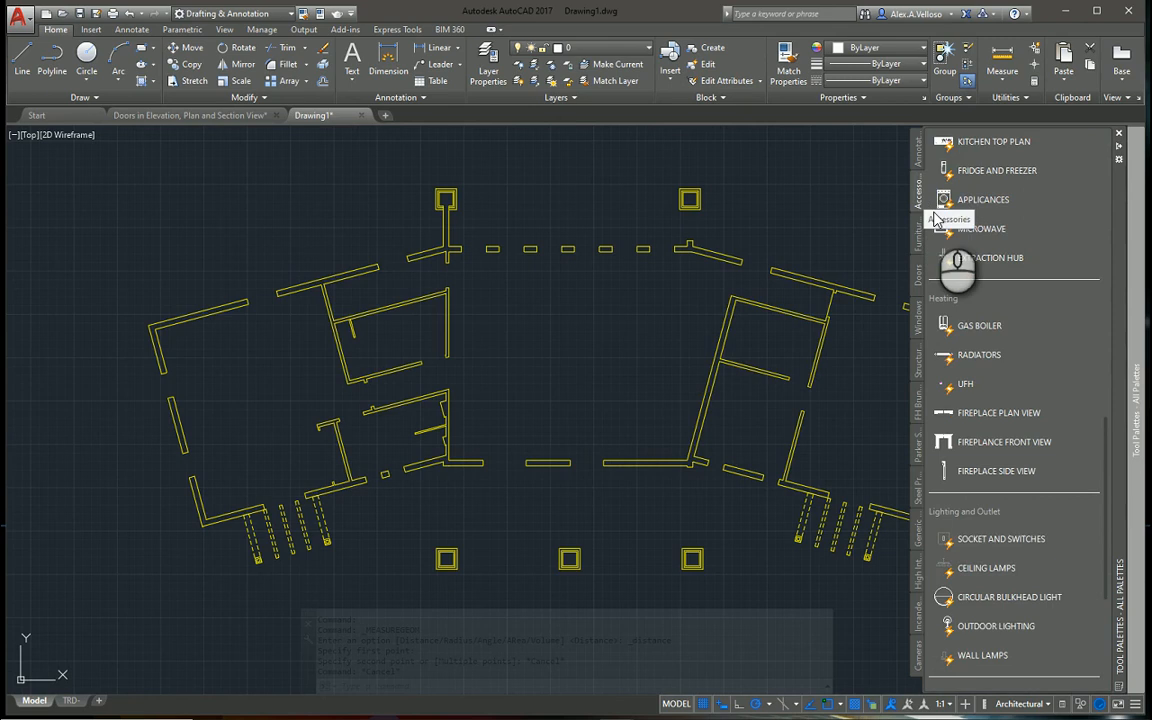
pyautogui.scroll(5, 985, 240)
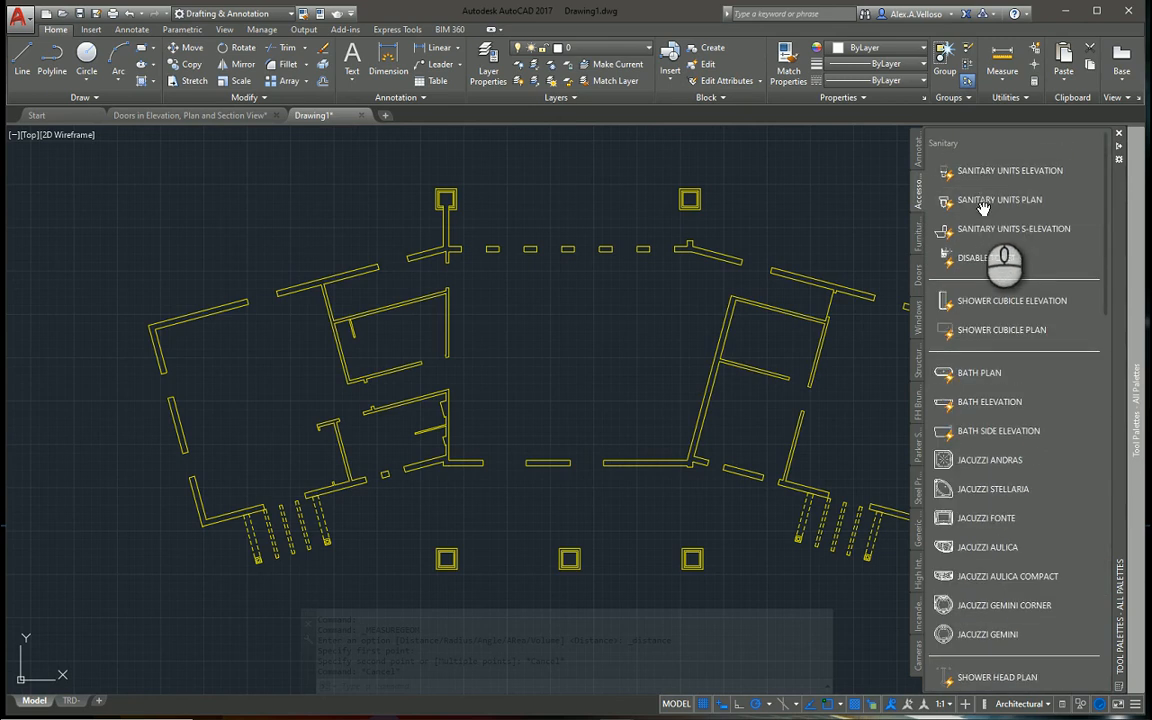
pyautogui.moveTo(1000, 199); pyautogui.dragTo(943, 224)
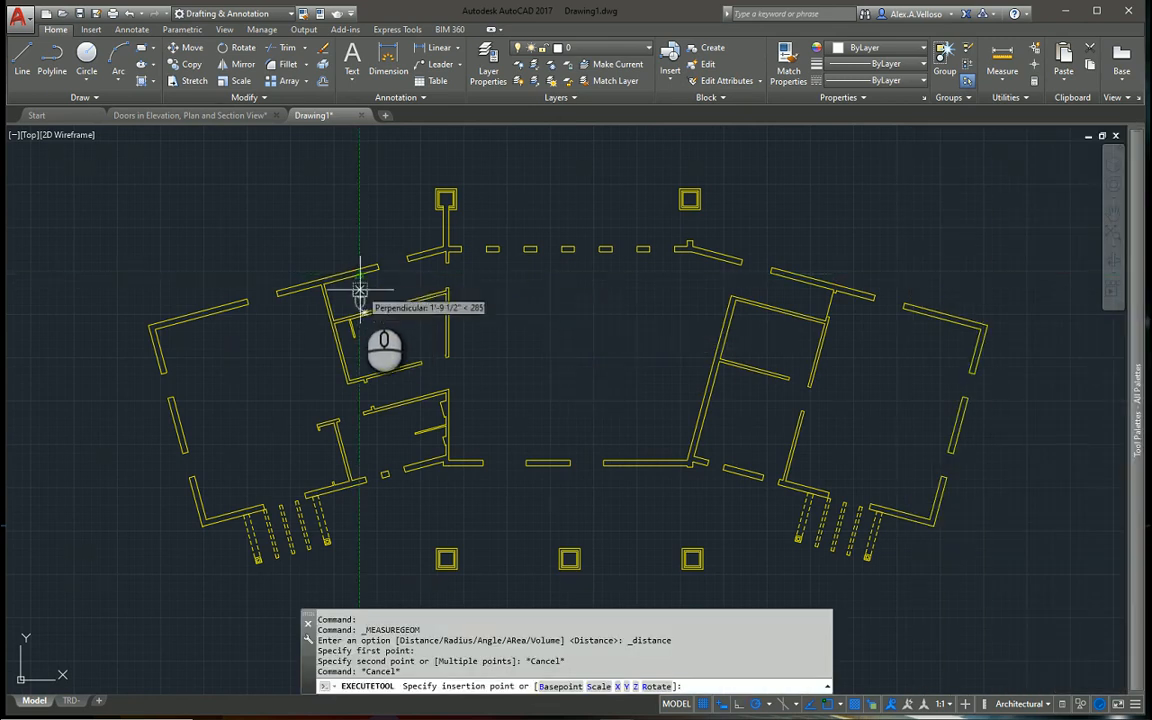
pyautogui.scroll(5, 360, 285)
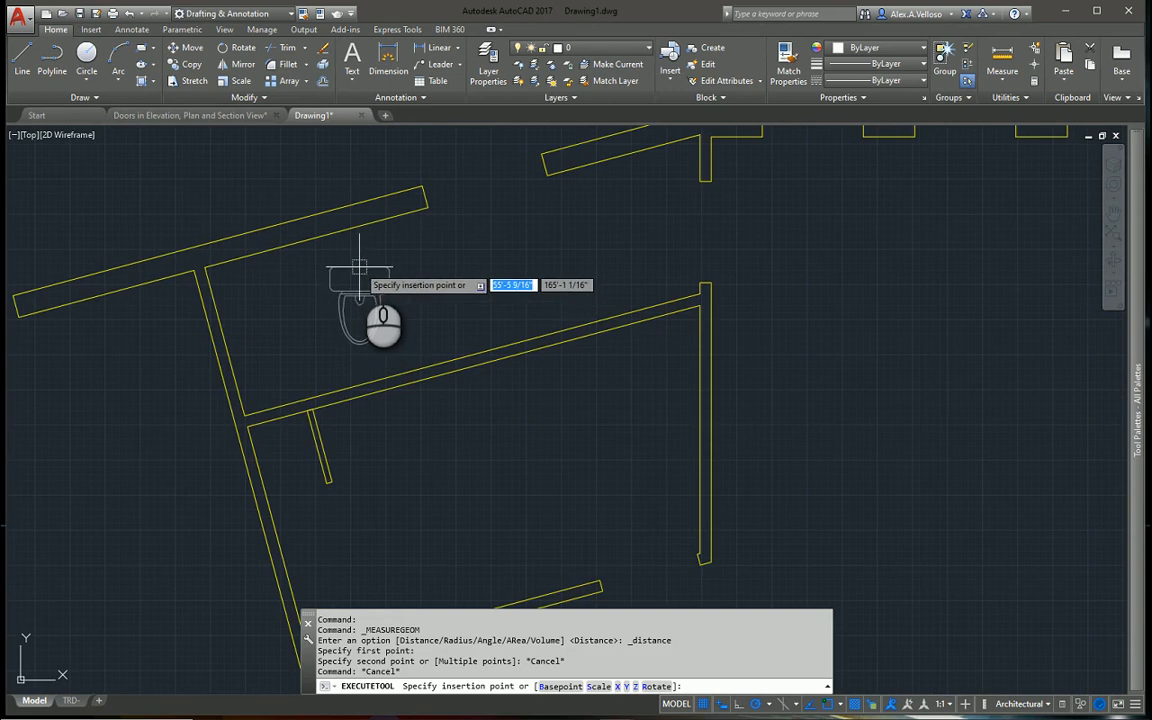
pyautogui.scroll(-5, 359, 268)
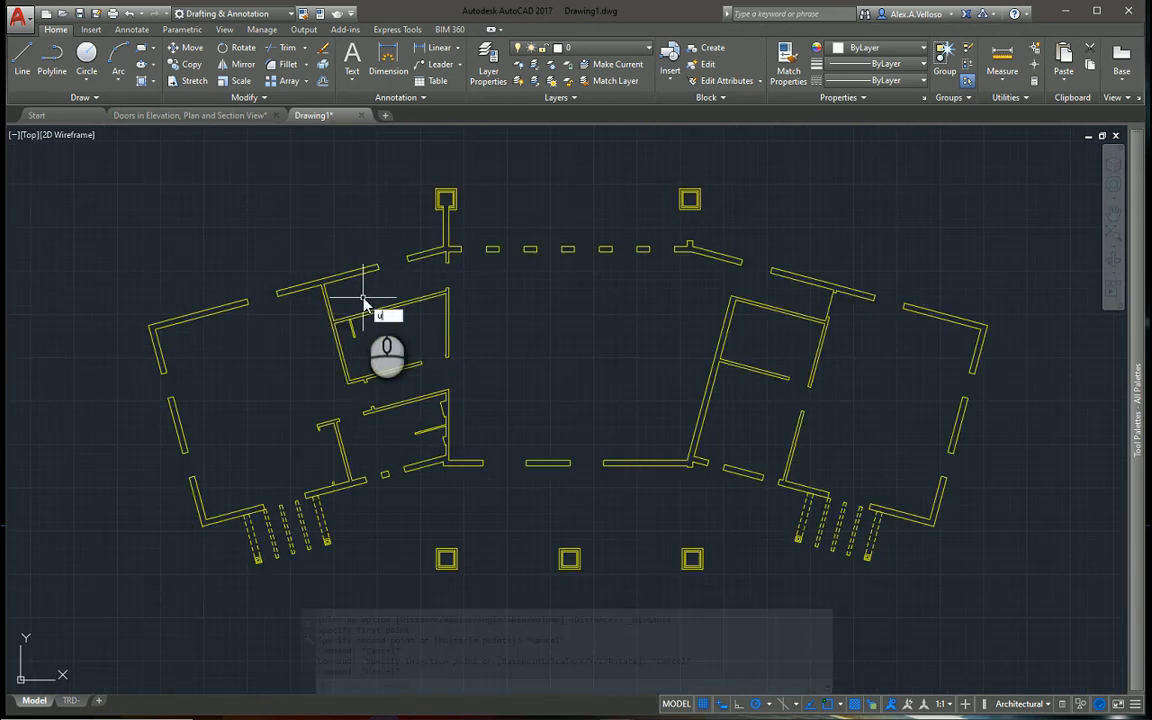
# Set the drawing's insertion scale for inserted content to Inches in the drawing units settings
pyautogui.write('units')
pyautogui.press('Return')
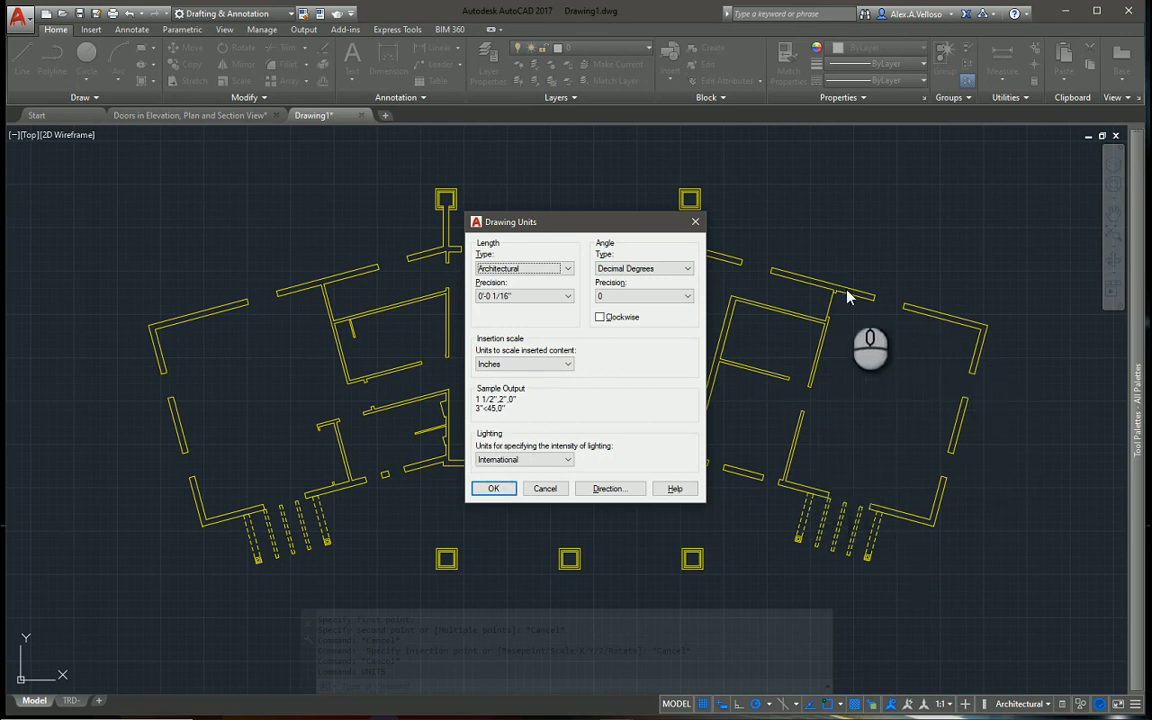
pyautogui.click(565, 365)
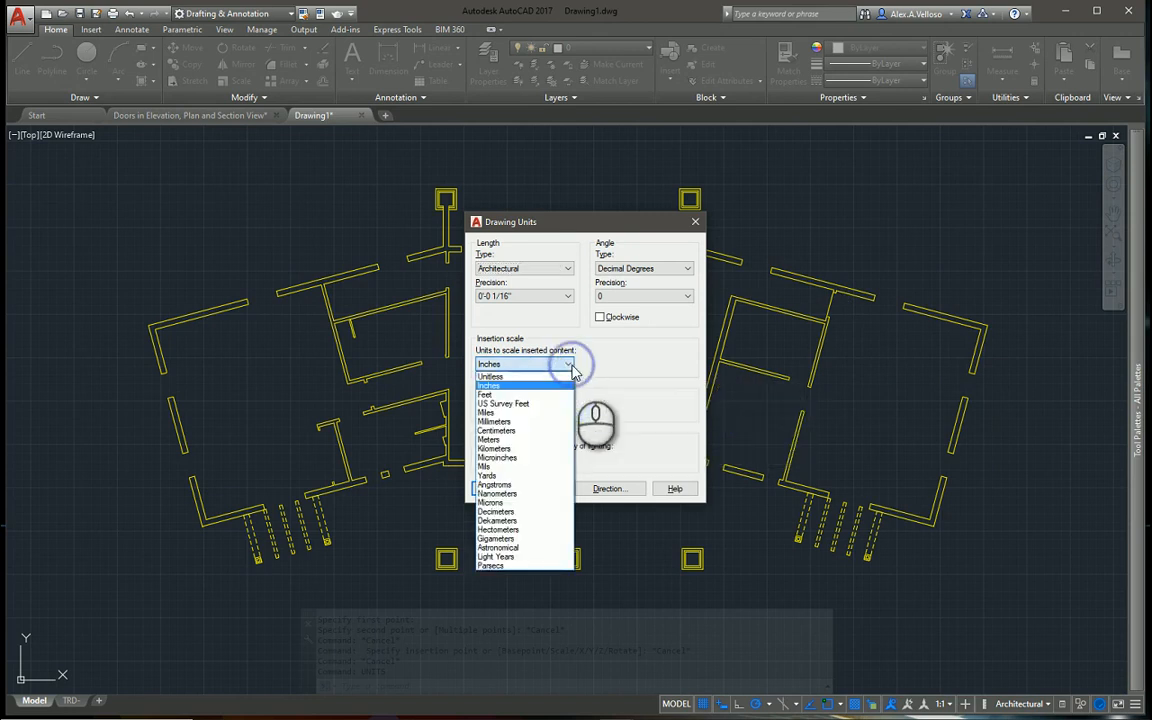
pyautogui.click(505, 385)
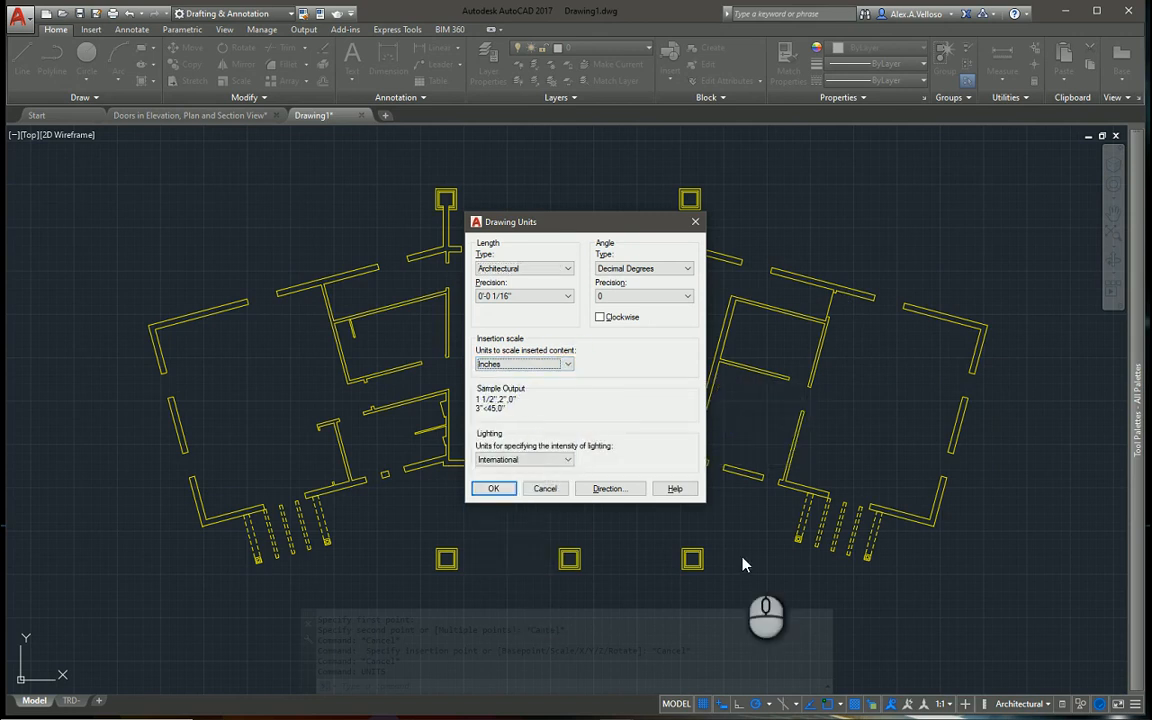
pyautogui.click(493, 488)
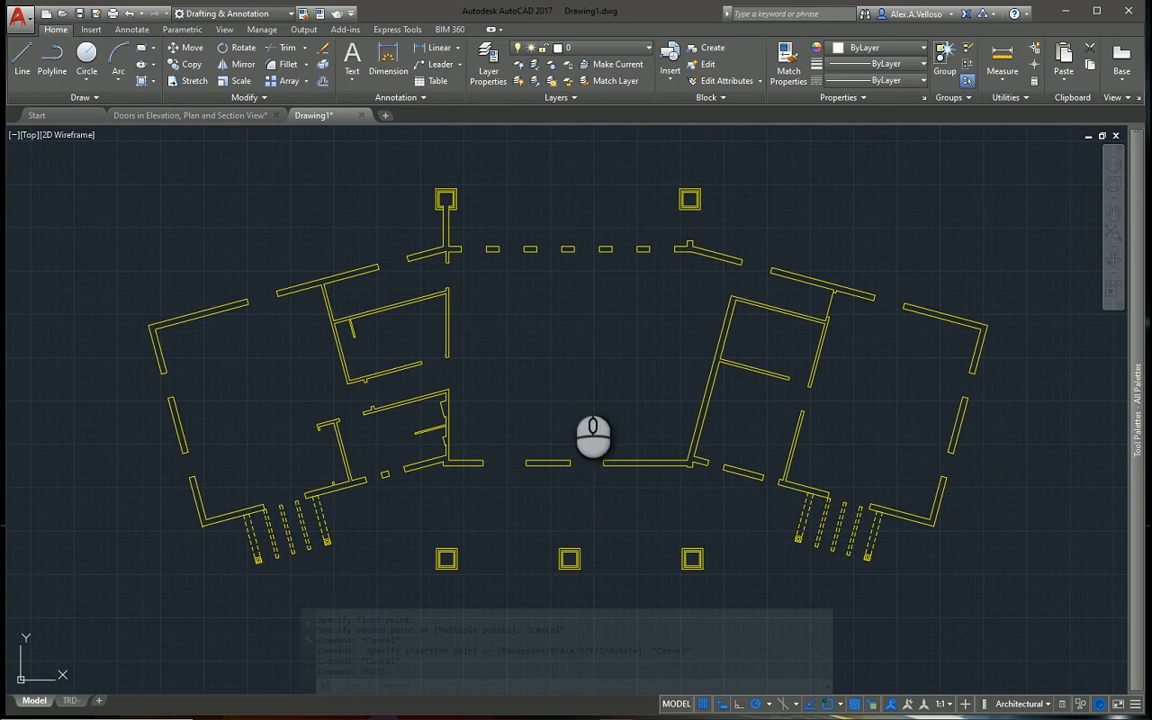
# Set the default source content units to Millimeters in the user preferences and apply the change
pyautogui.click(410, 343)
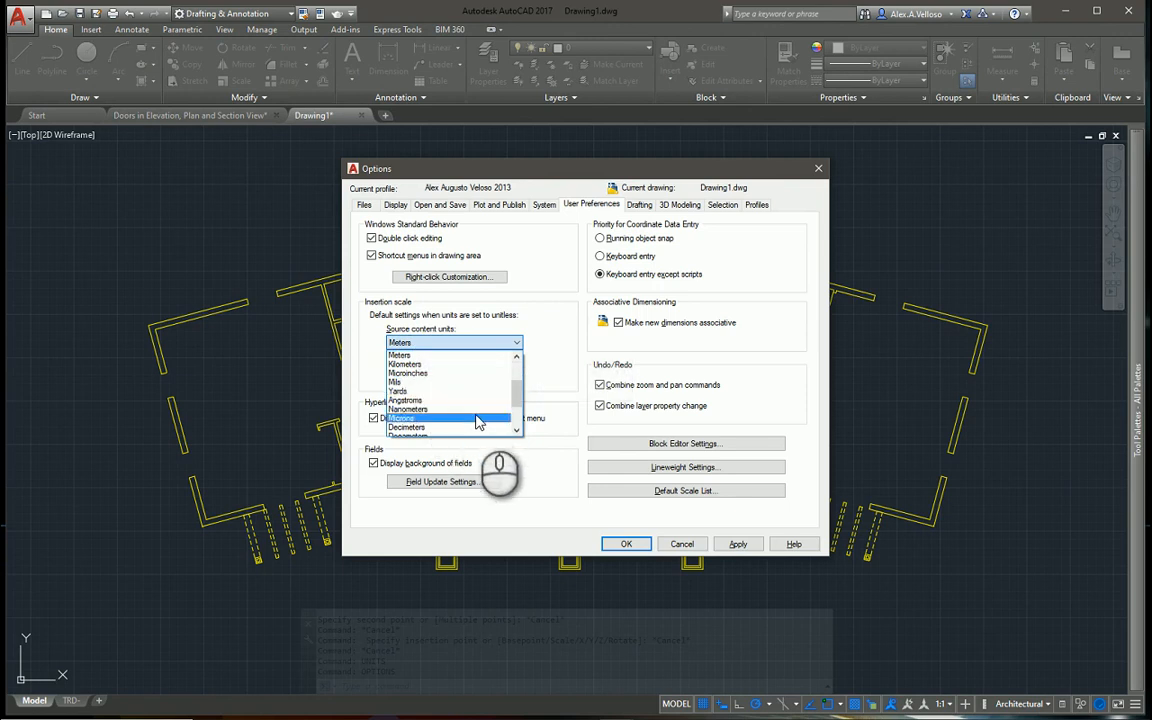
pyautogui.scroll(-1, 483, 406)
pyautogui.scroll(3, 483, 410)
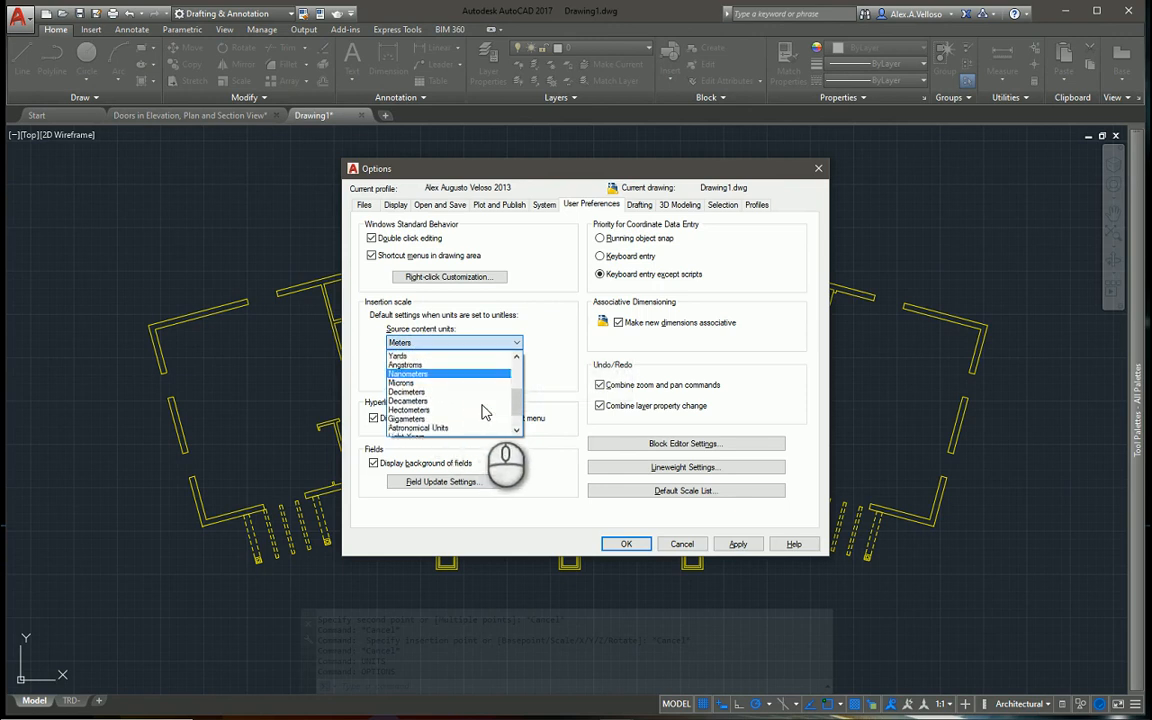
pyautogui.scroll(1, 483, 410)
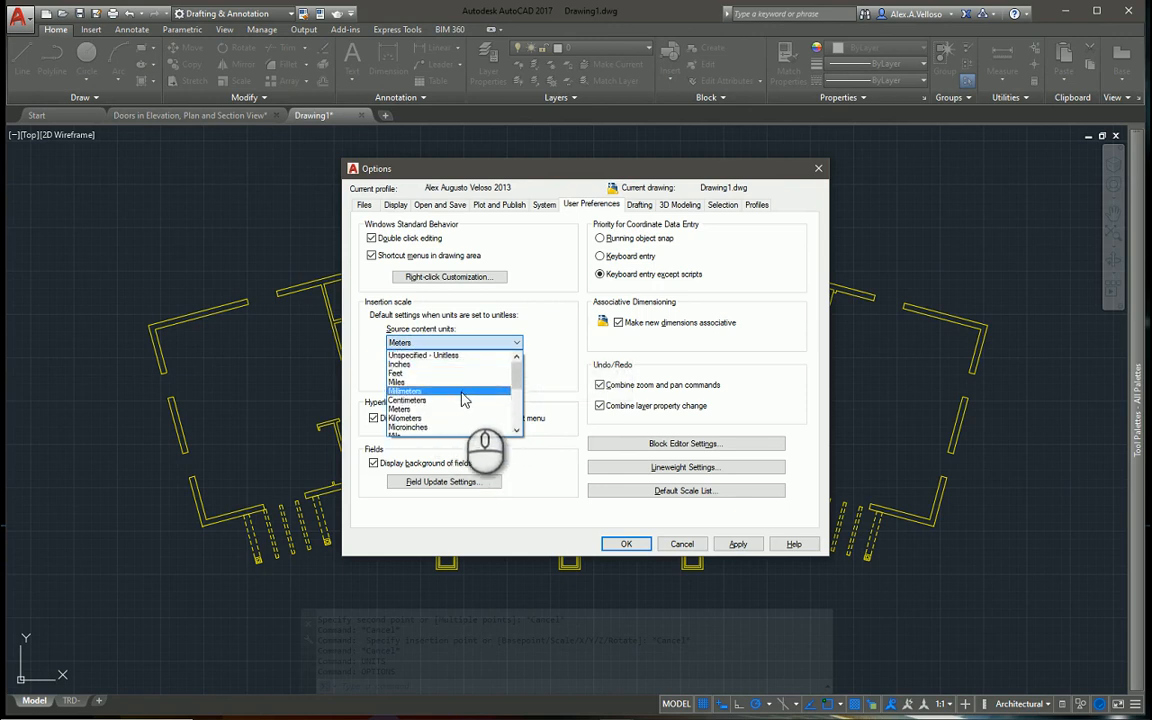
pyautogui.click(462, 396)
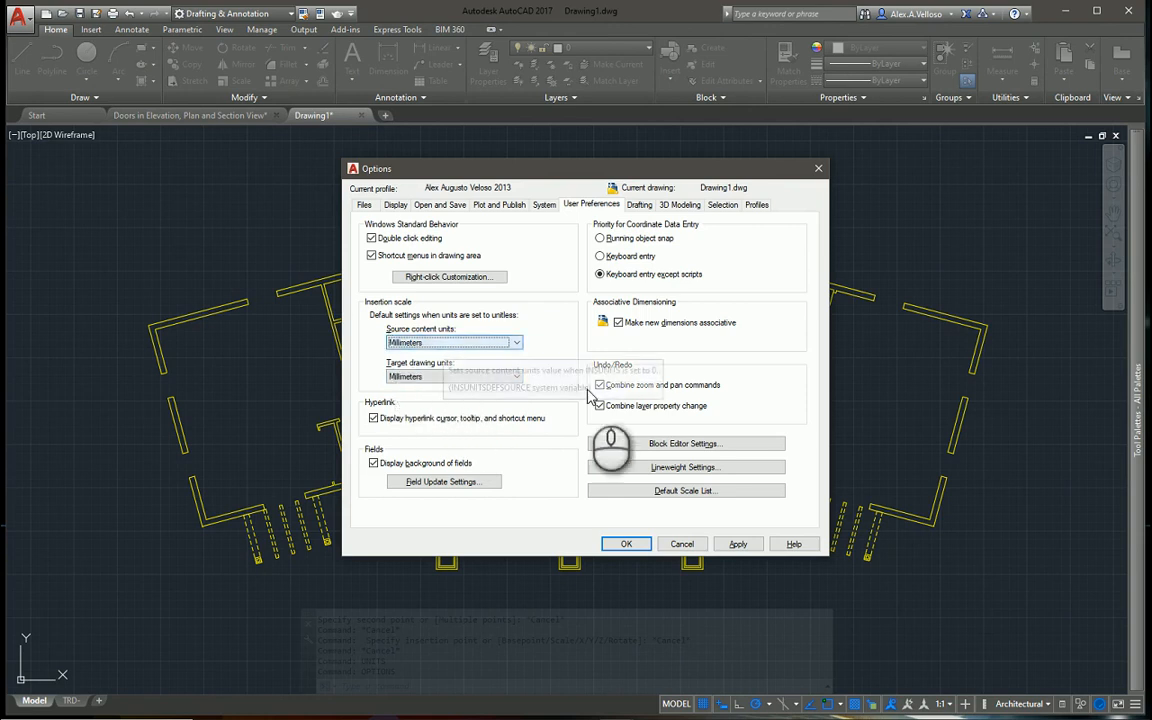
pyautogui.click(737, 544)
pyautogui.click(626, 543)
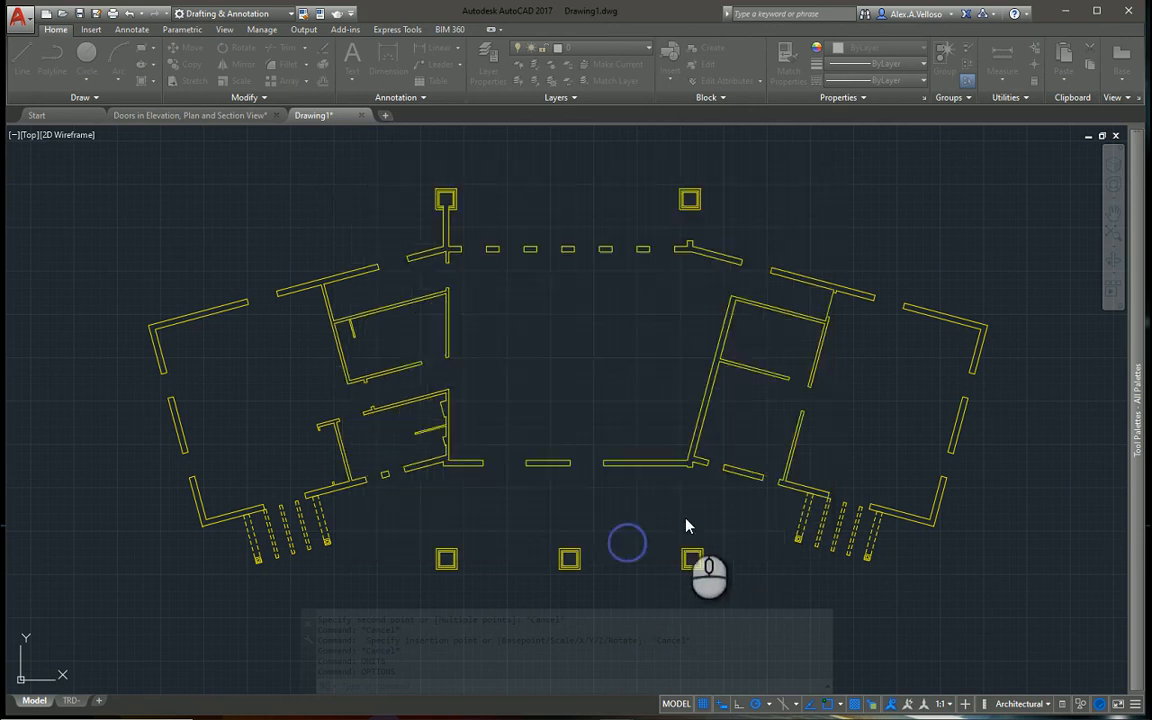
pyautogui.moveTo(1123, 484)
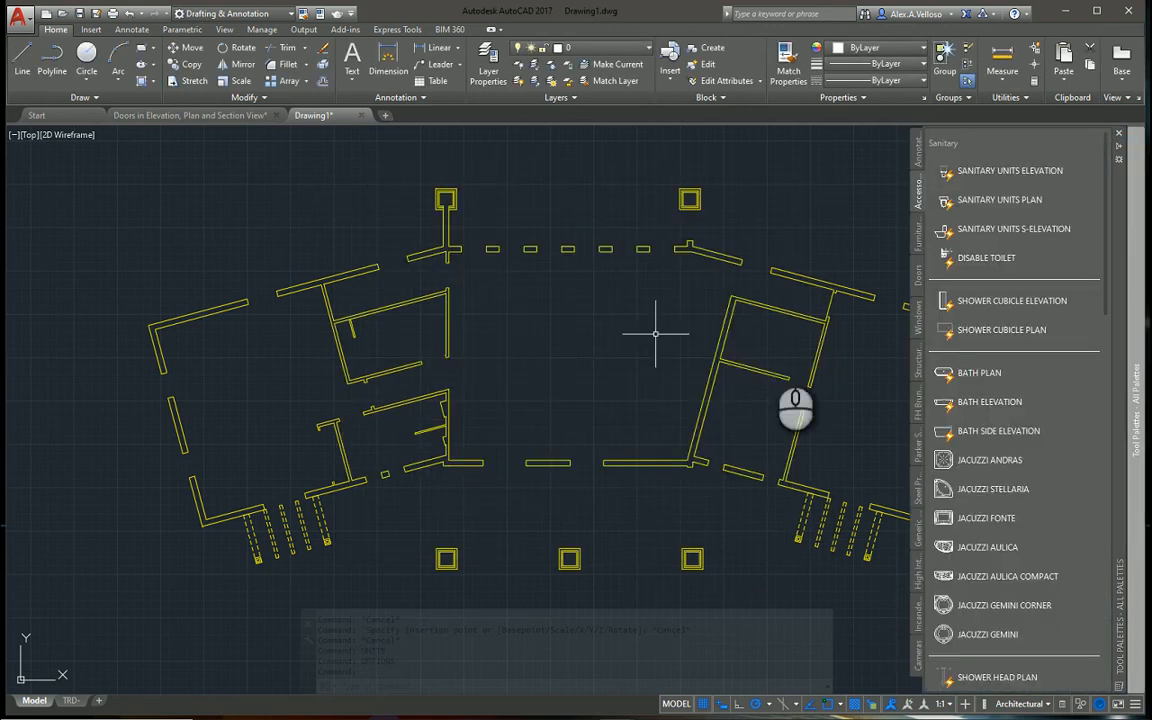
pyautogui.click(977, 200)
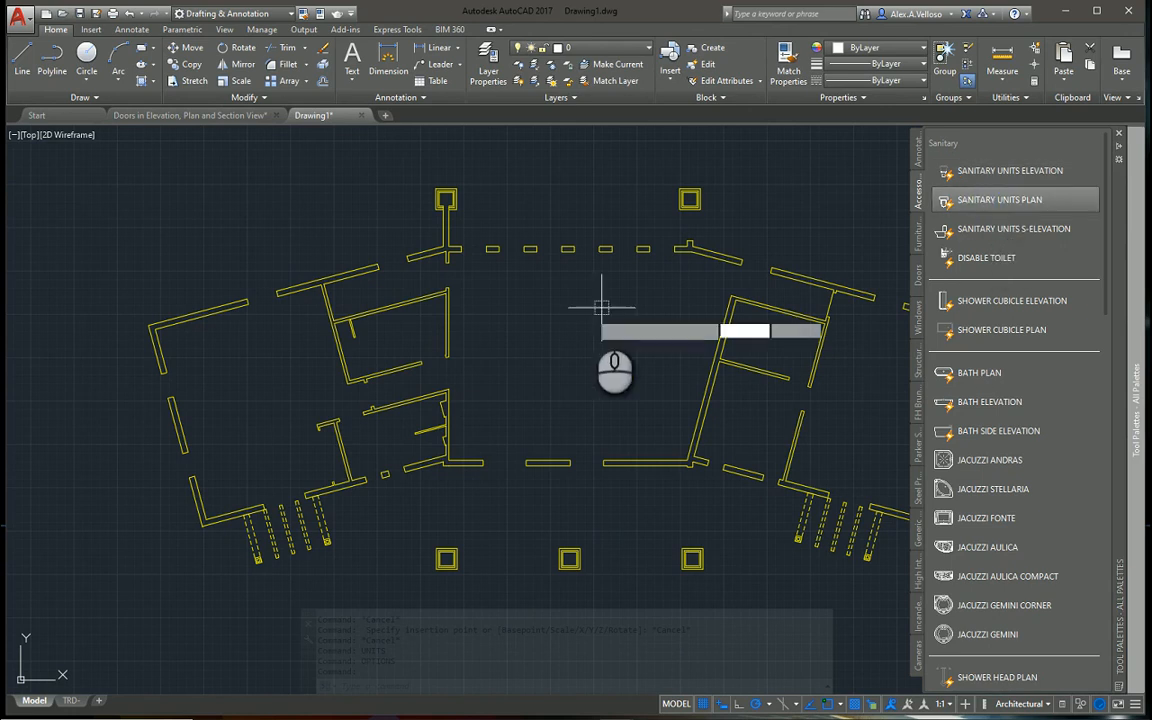
pyautogui.press('Escape')
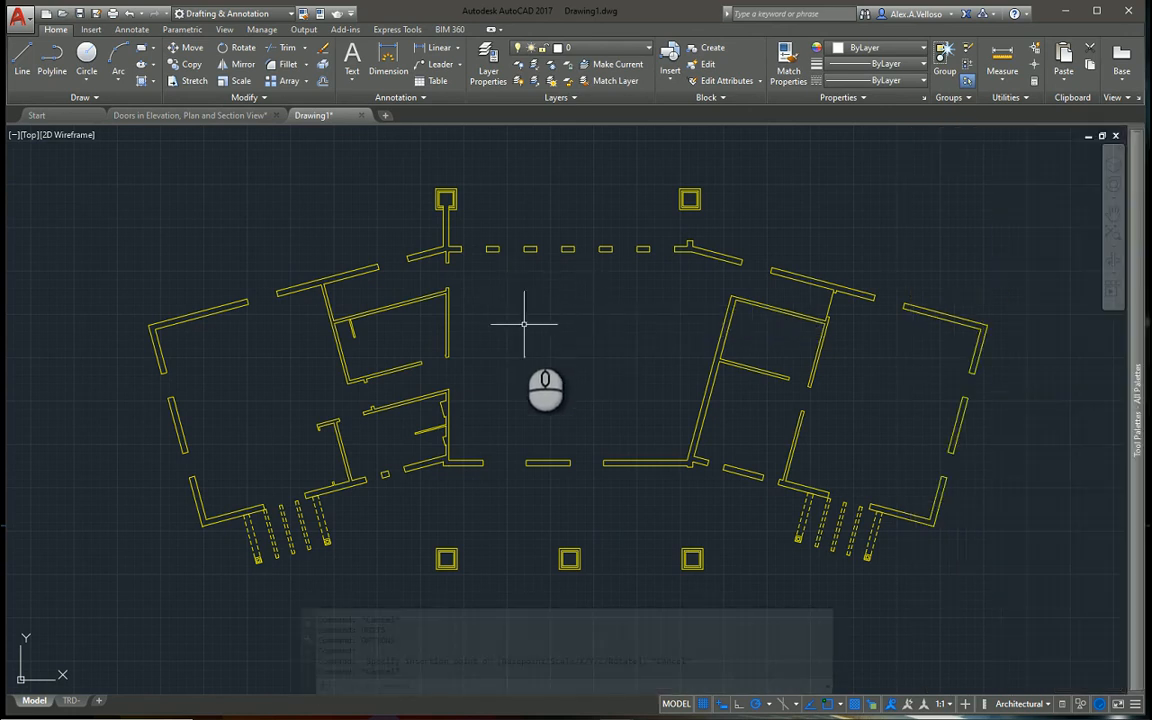
# Insert the SANITARY UNITS PLAN block in the small upper-left room, just below its outer wall
pyautogui.scroll(2, 398, 263)
pyautogui.scroll(-2, 437, 226)
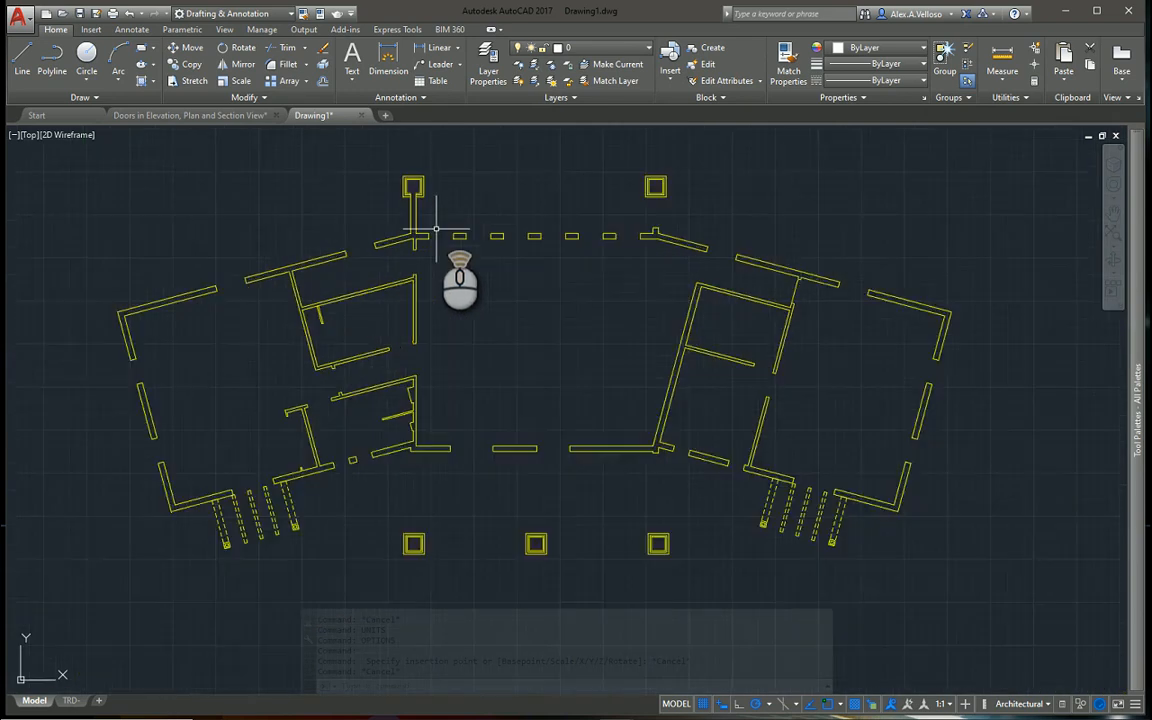
pyautogui.scroll(2, 988, 350)
pyautogui.moveTo(1126, 389)
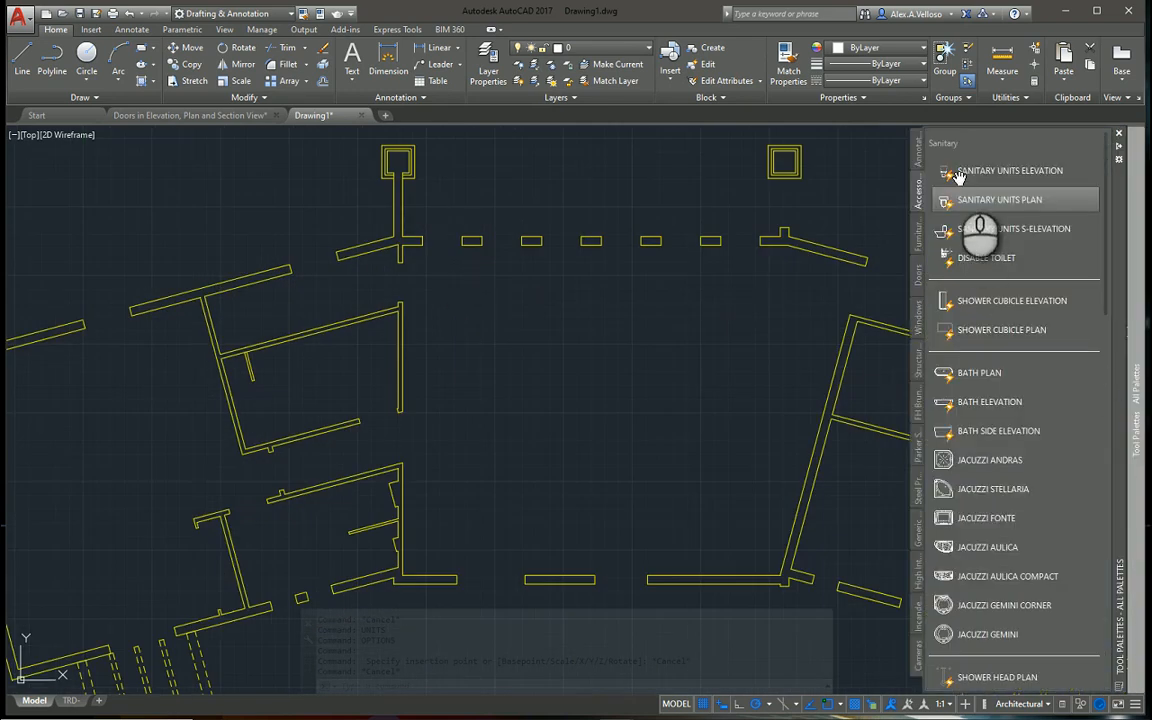
pyautogui.click(1000, 200)
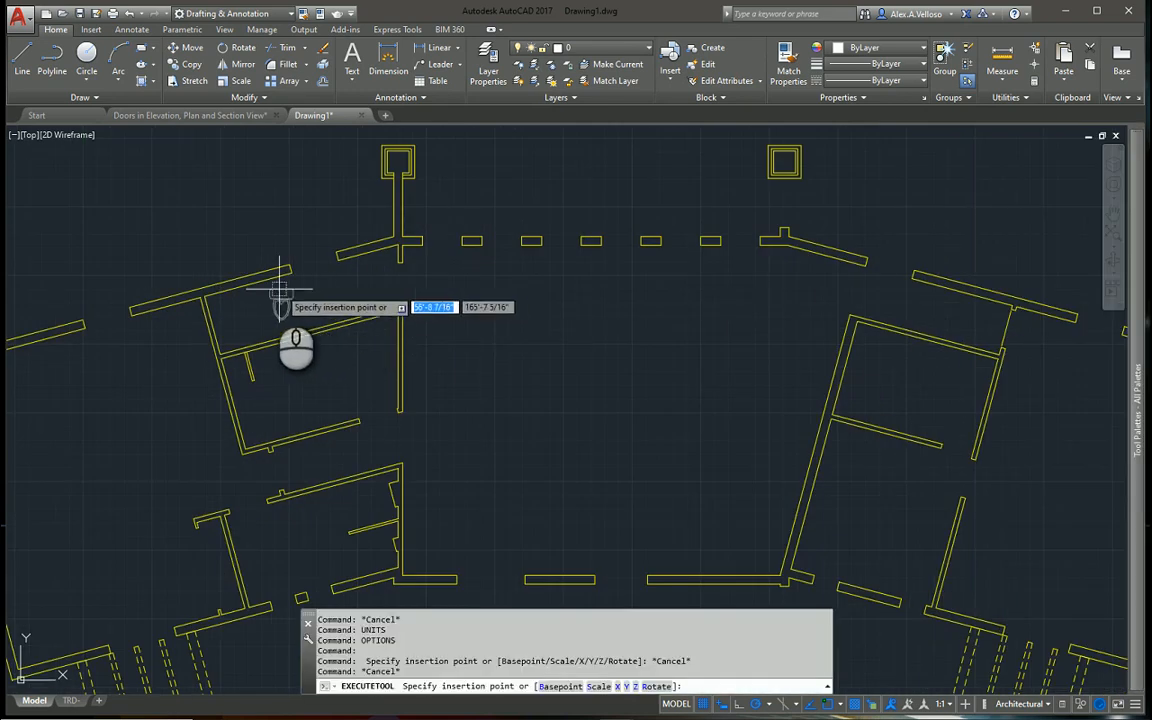
pyautogui.click(256, 293)
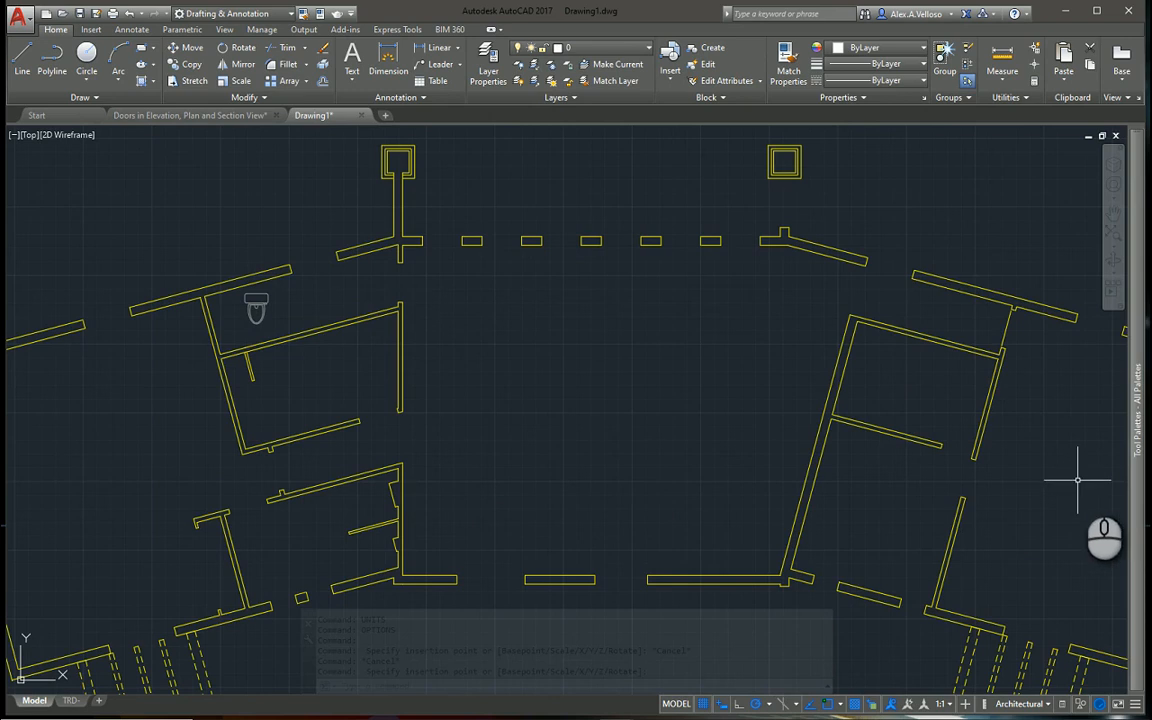
# Insert the BED PLAN block from the Furniture palette in the far right room, aligned with its inner wall and shifted into the room
pyautogui.moveTo(848, 458); pyautogui.dragTo(590, 373, button='middle')
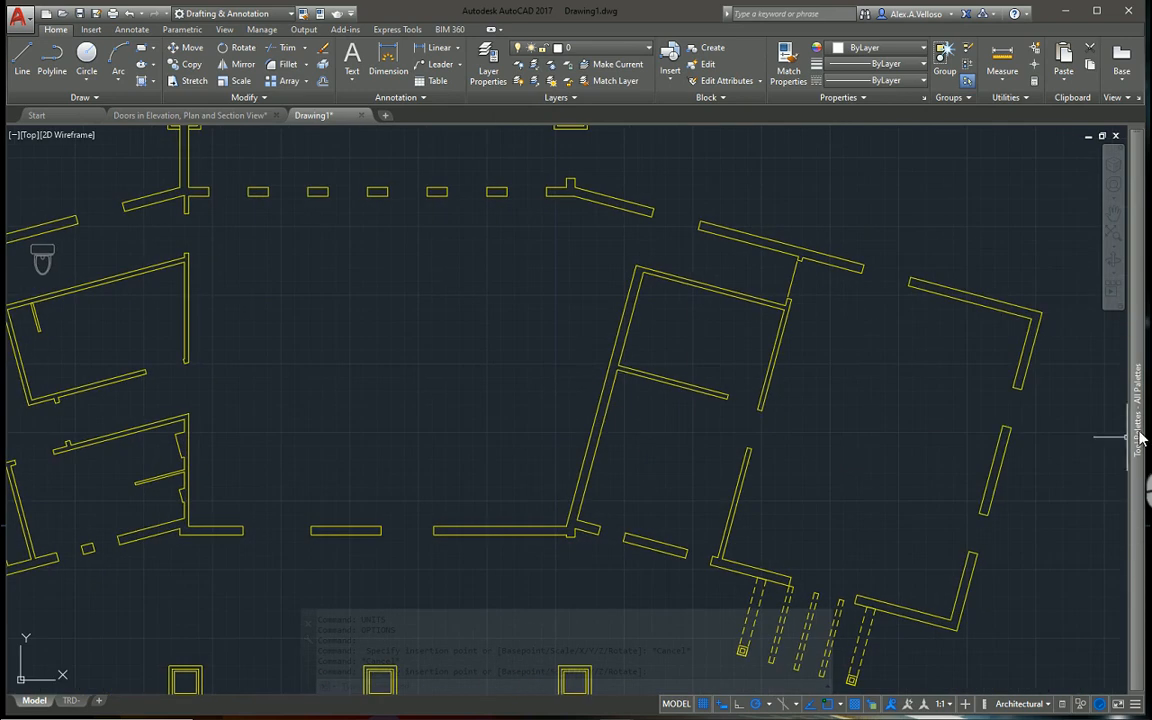
pyautogui.moveTo(1140, 437)
pyautogui.click(918, 237)
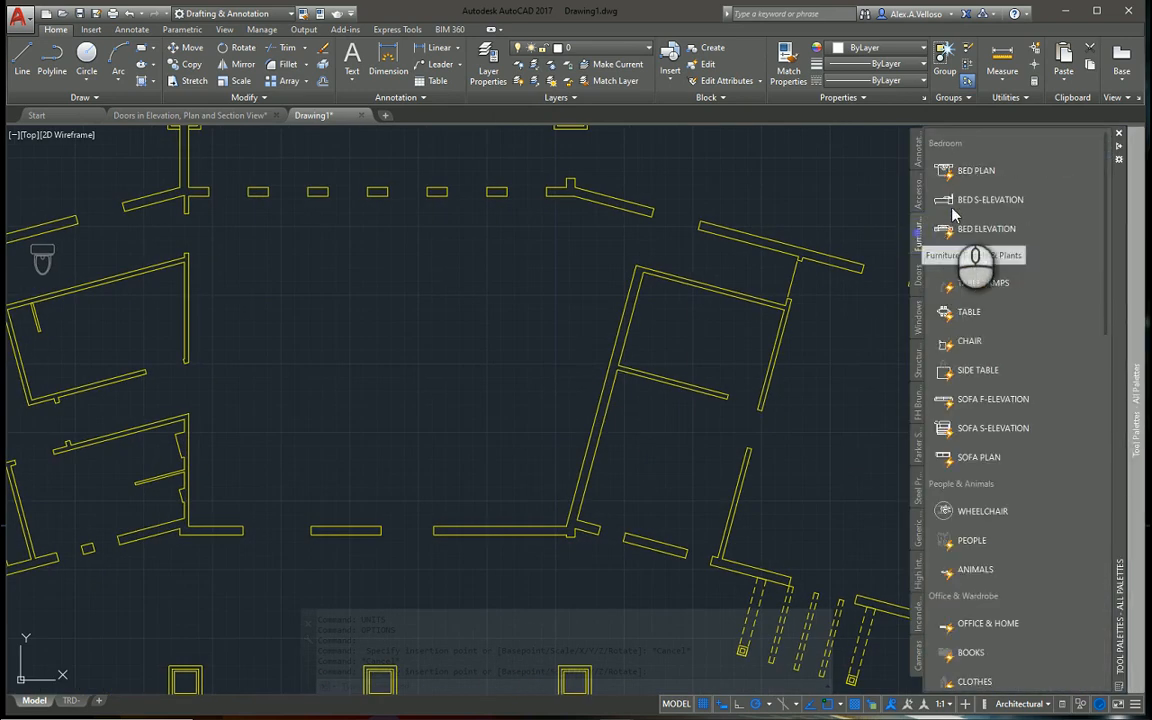
pyautogui.click(972, 171)
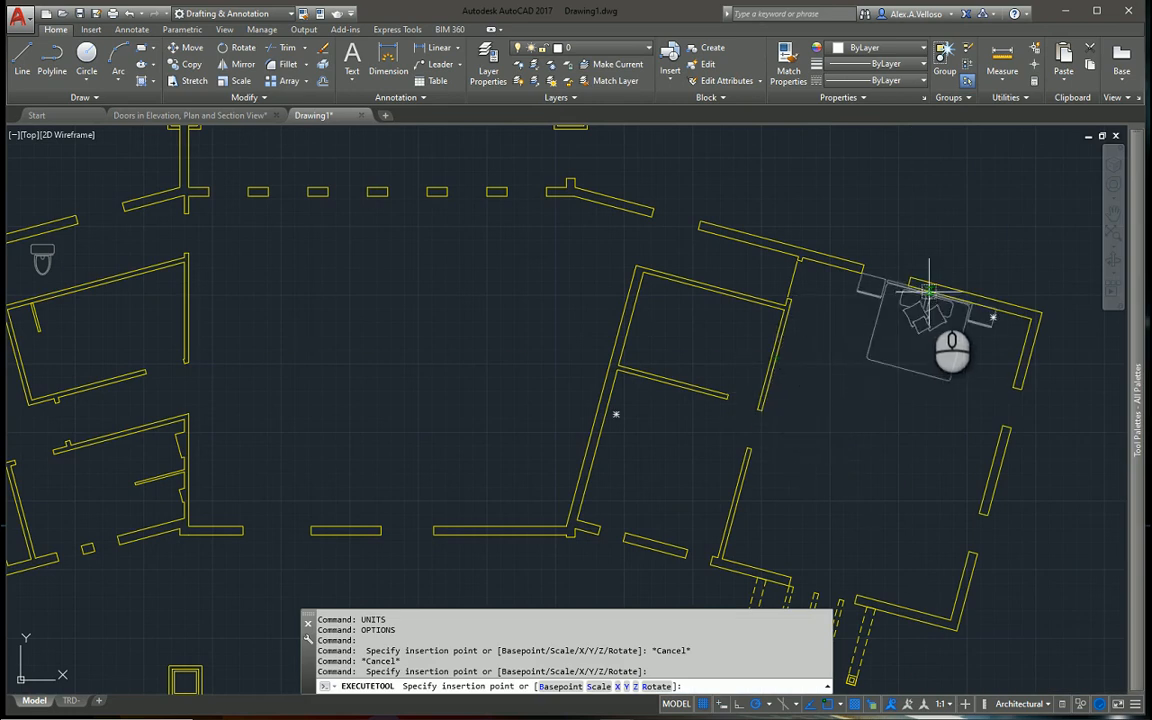
pyautogui.moveTo(892, 390); pyautogui.dragTo(820, 325, button='middle')
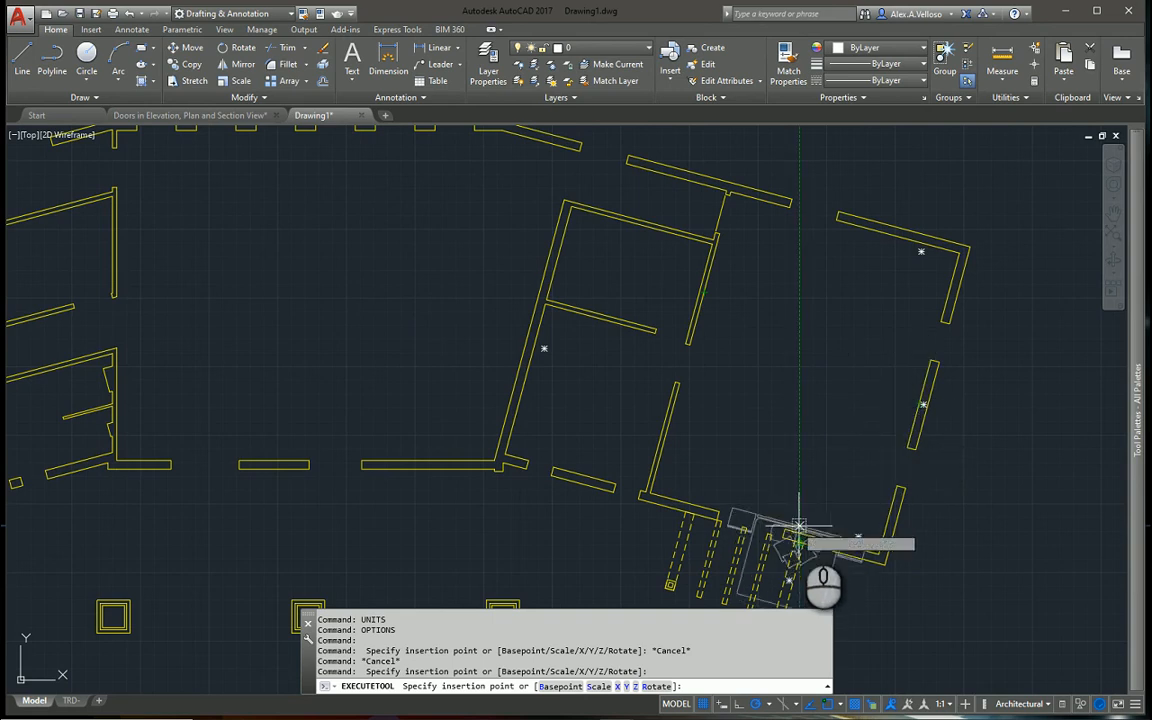
pyautogui.click(693, 325)
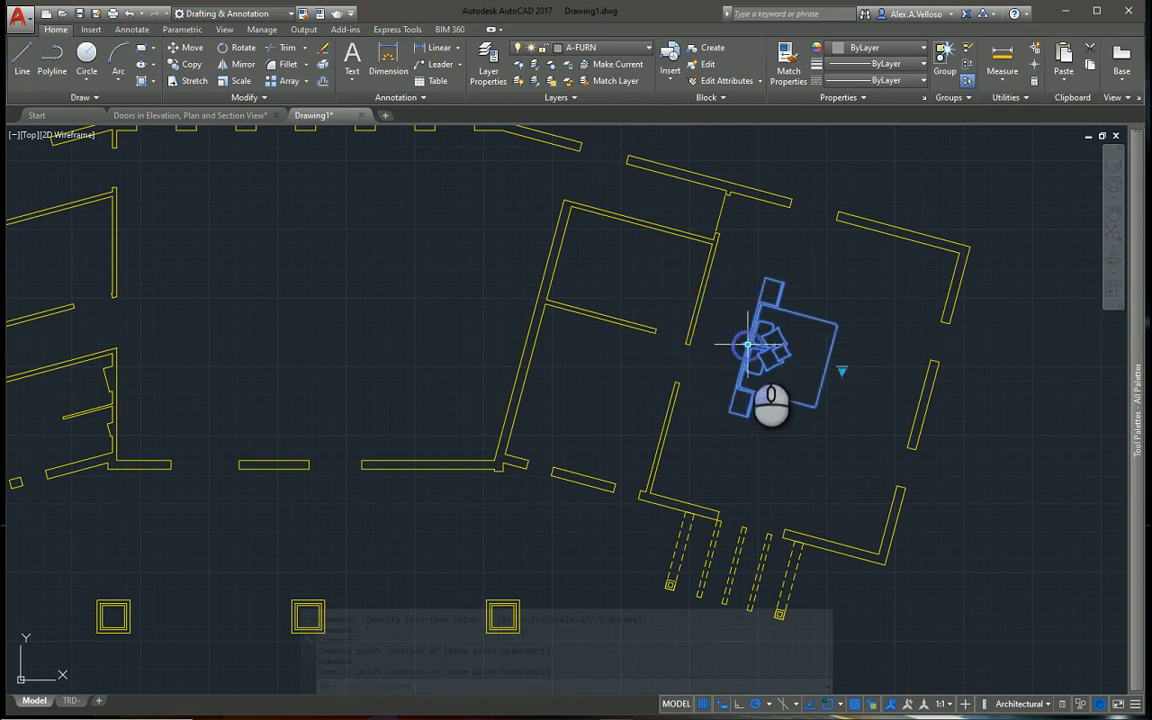
pyautogui.click(752, 358)
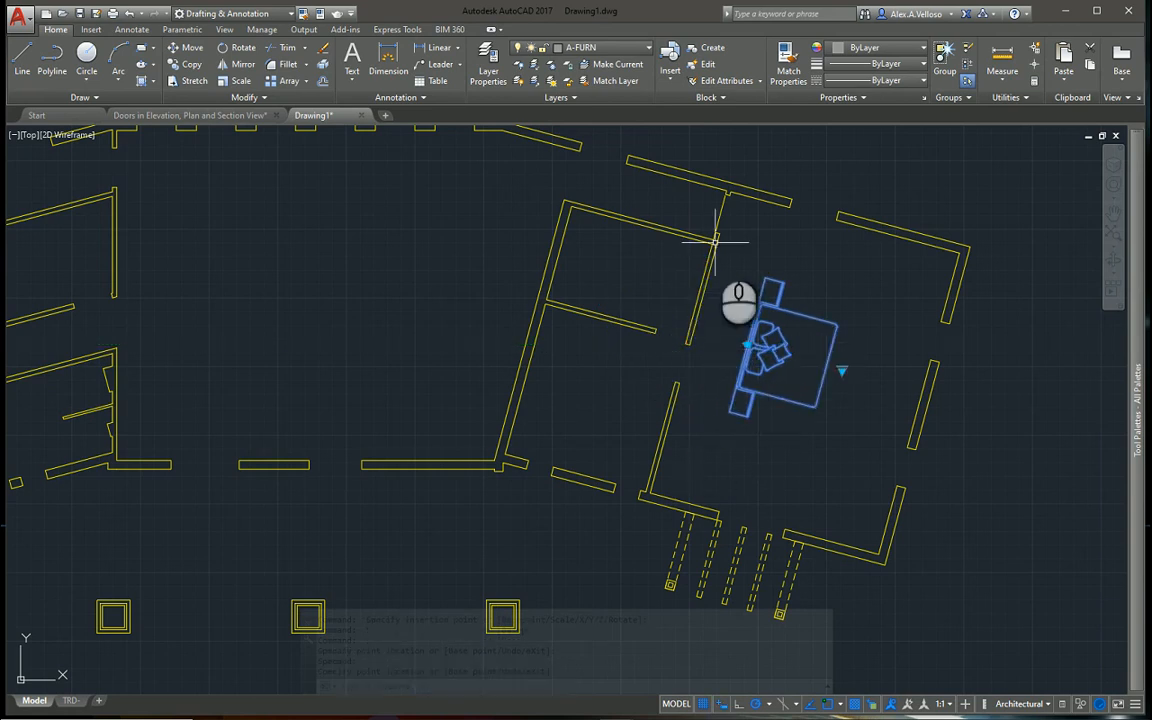
pyautogui.press('Escape')
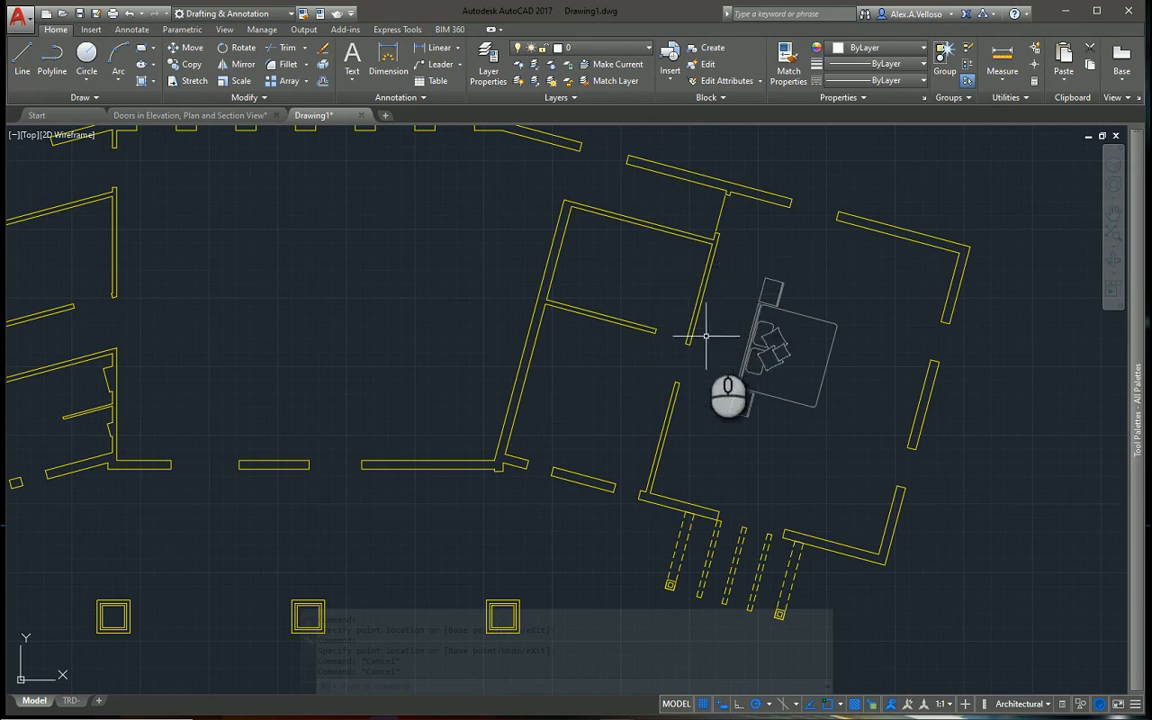
pyautogui.scroll(-2, 688, 338)
pyautogui.moveTo(670, 349); pyautogui.dragTo(670, 418, button='middle')
pyautogui.scroll(-4, 648, 456)
pyautogui.scroll(4, 606, 486)
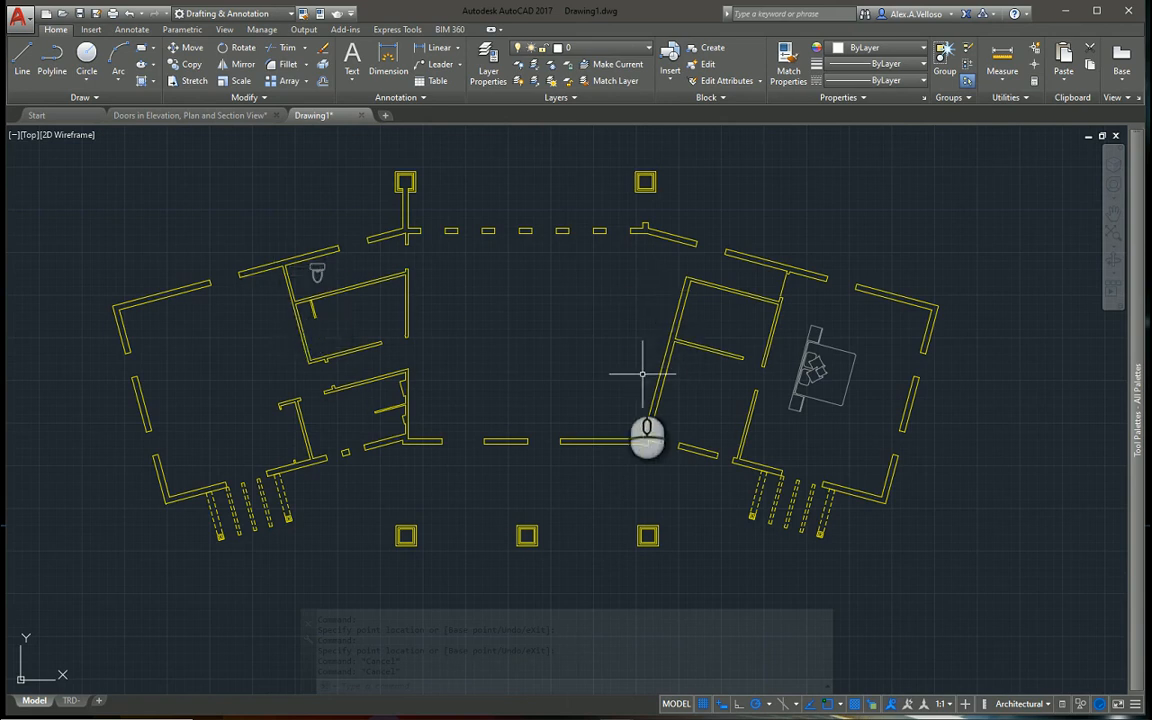
pyautogui.moveTo(580, 399); pyautogui.dragTo(606, 402, button='middle')
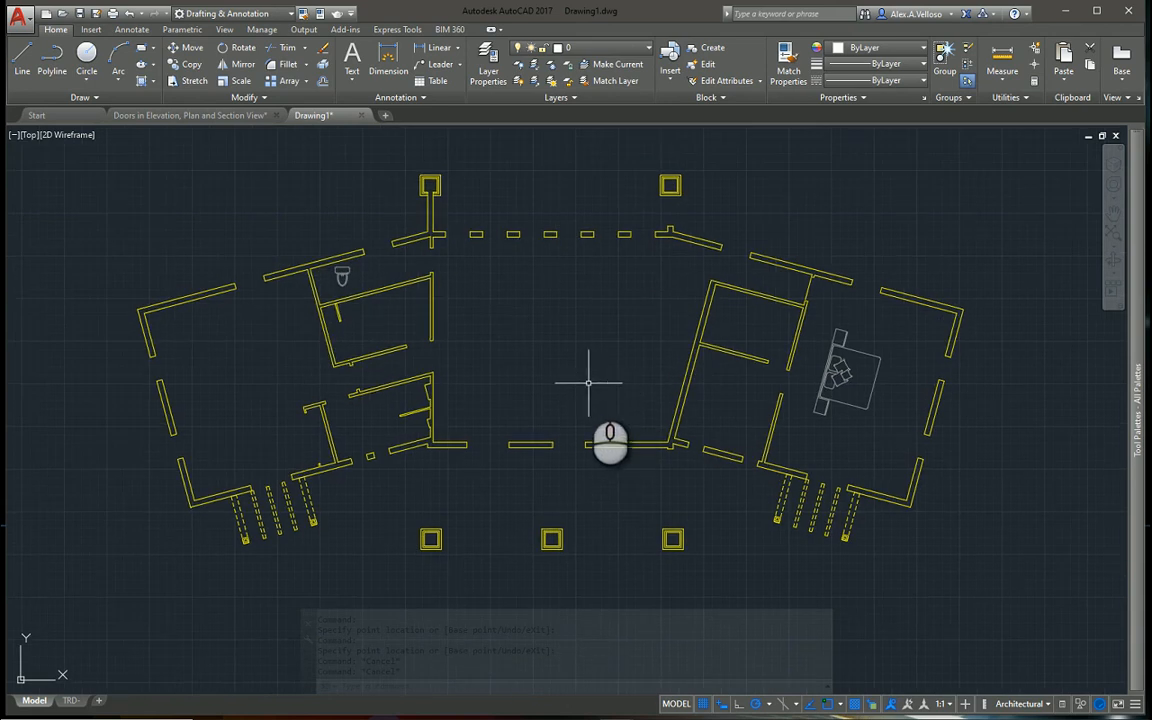